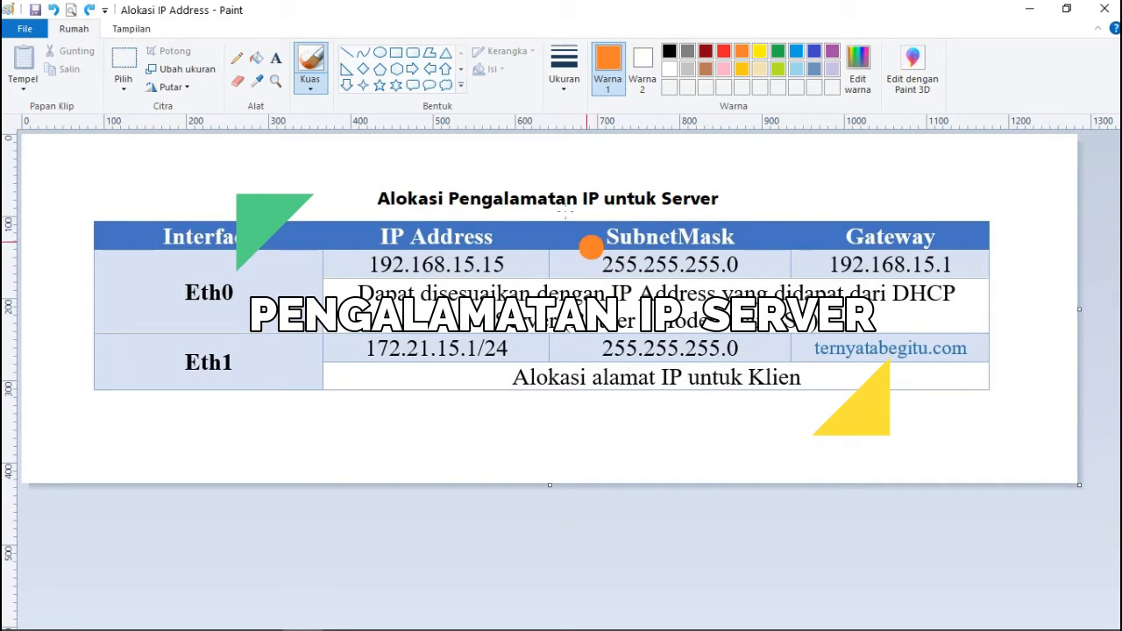
# Check the network connections list, then return to the Paint table.
pyautogui.moveTo(565, 628)
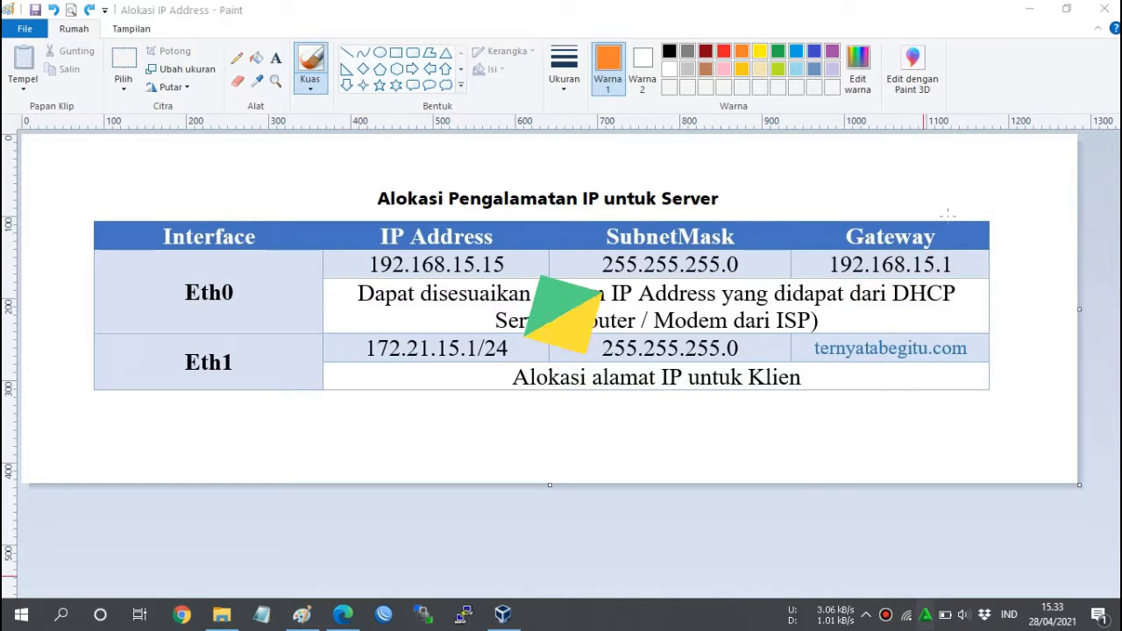
pyautogui.click(925, 614)
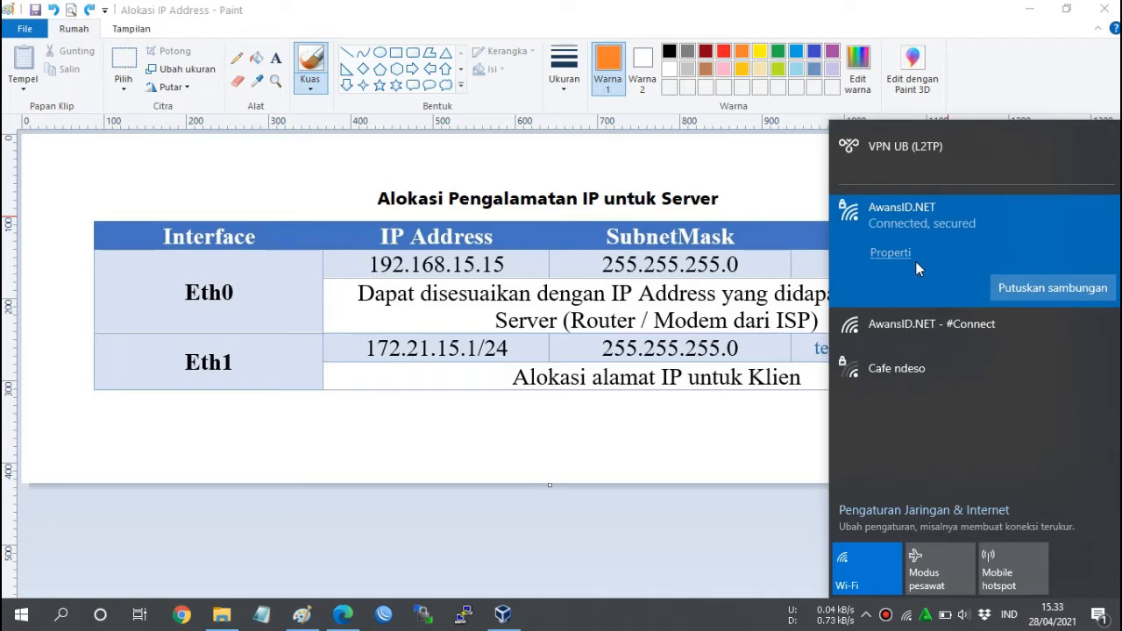
pyautogui.click(775, 7)
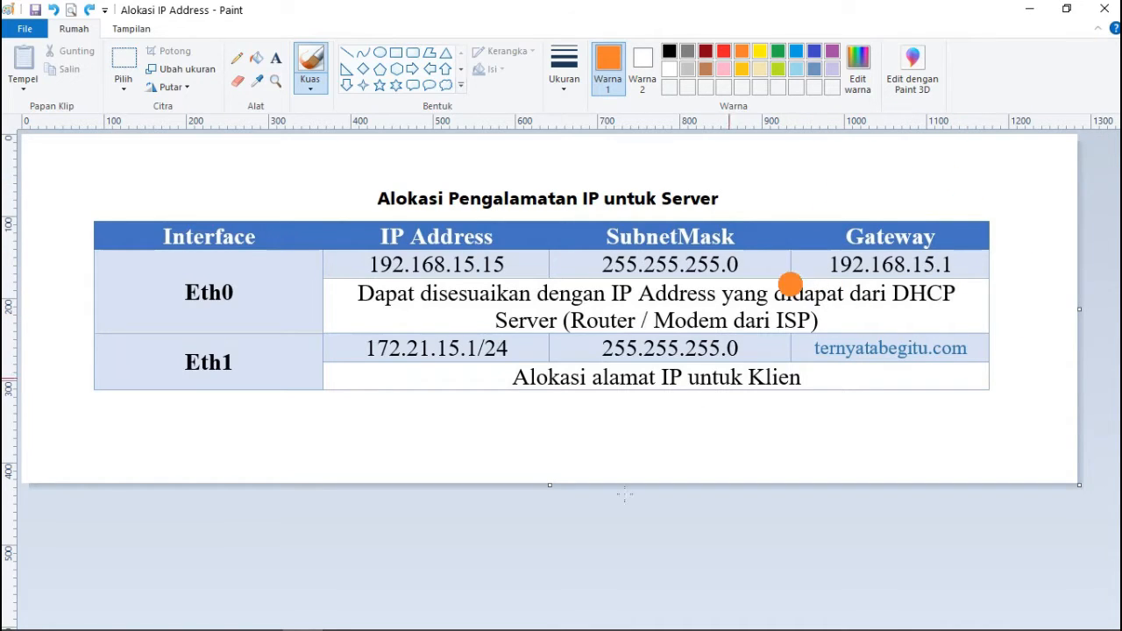
# Log in to the router at 192.168.15.1 in WinBox, then minimize WinBox.
pyautogui.click(382, 621)
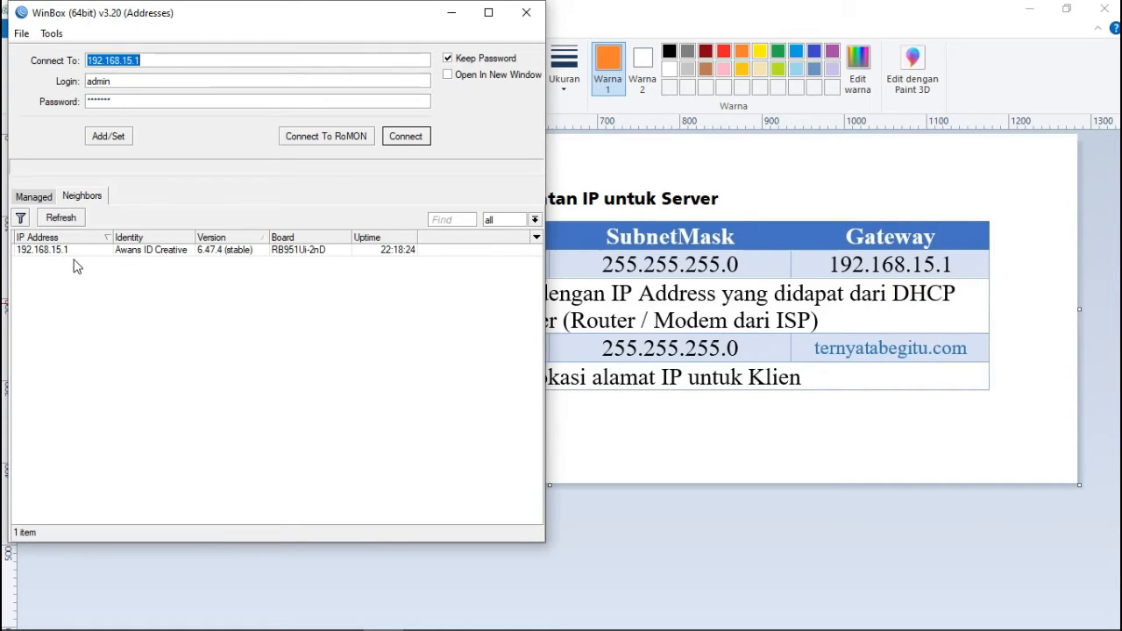
pyautogui.click(404, 137)
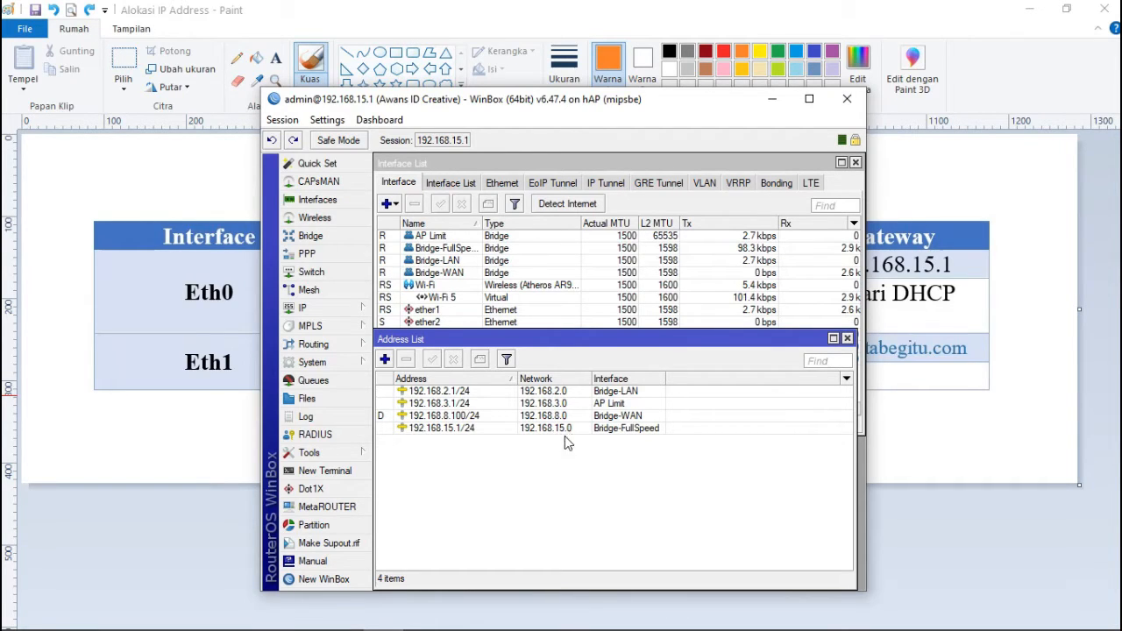
pyautogui.click(779, 98)
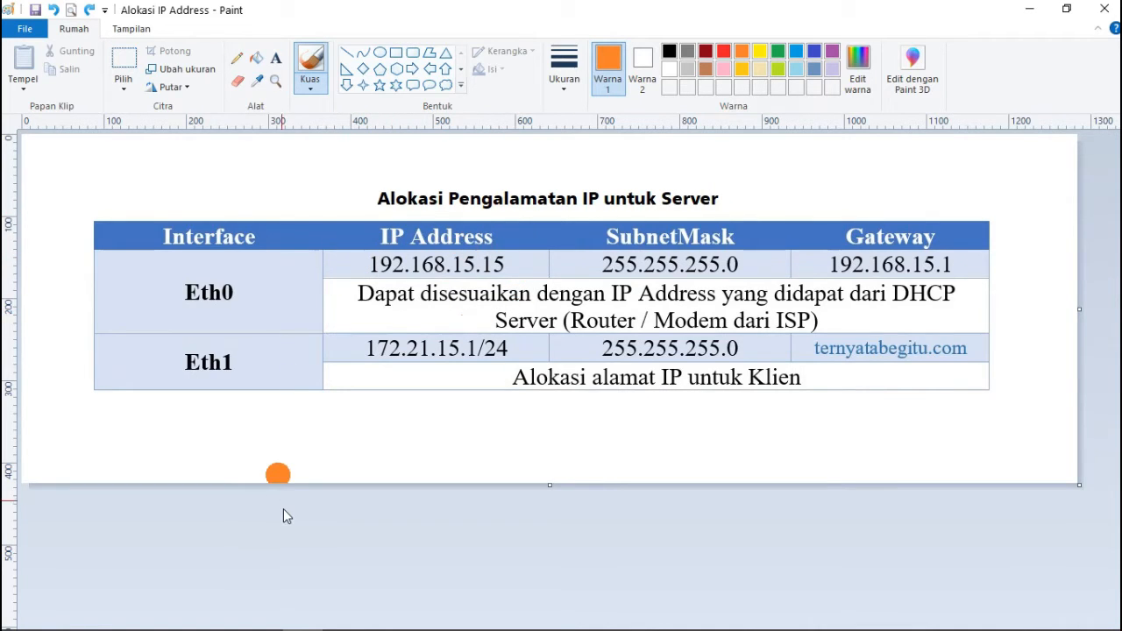
# Open Command Prompt via search for 'cmd' and run ipconfig.
pyautogui.moveTo(152, 611)
pyautogui.click(72, 619)
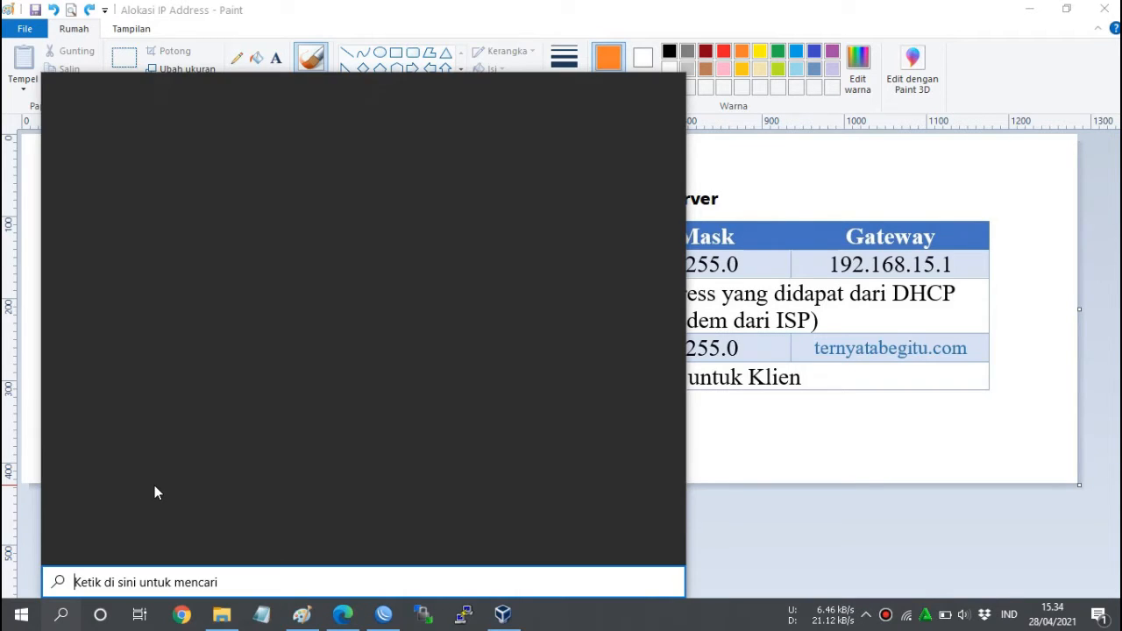
pyautogui.write('cmd')
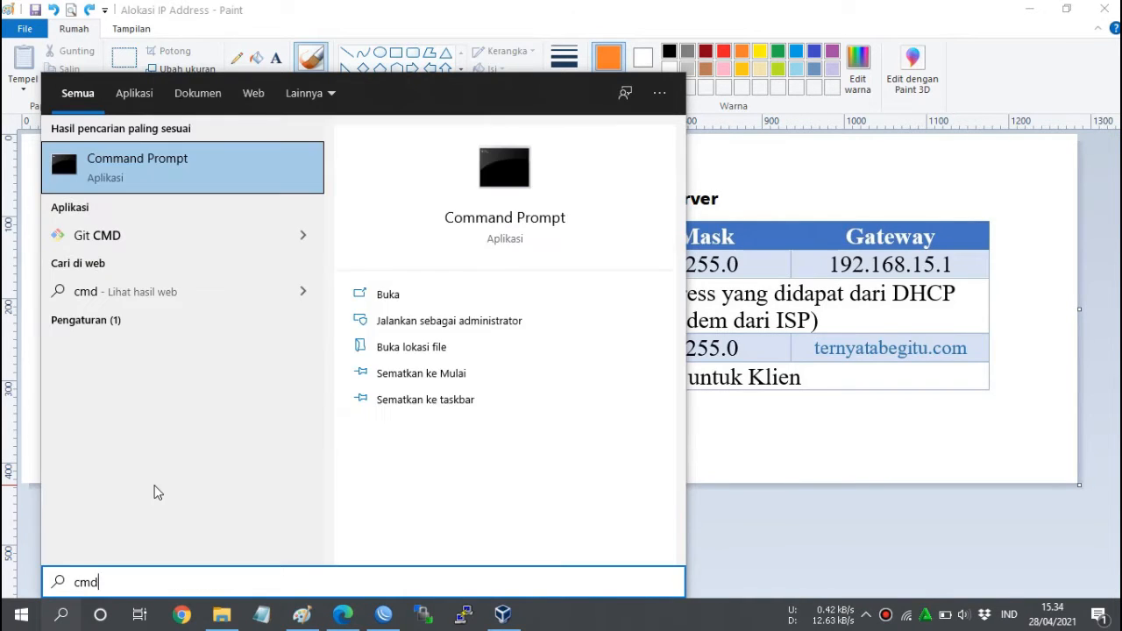
pyautogui.press('Return')
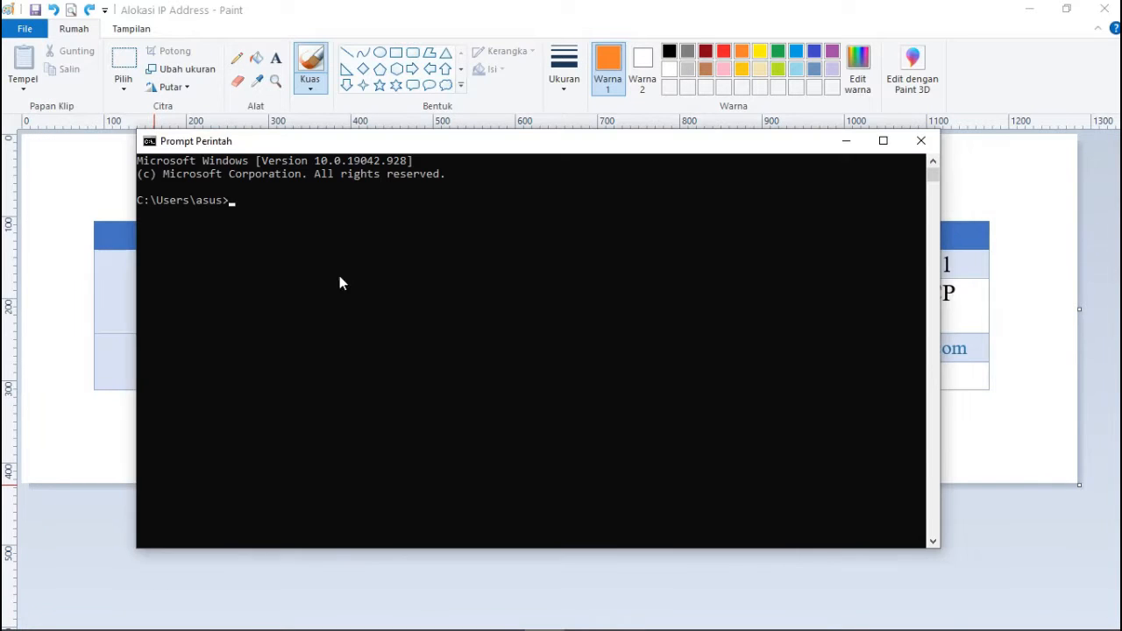
pyautogui.write('ipconfig')
pyautogui.press('Return')
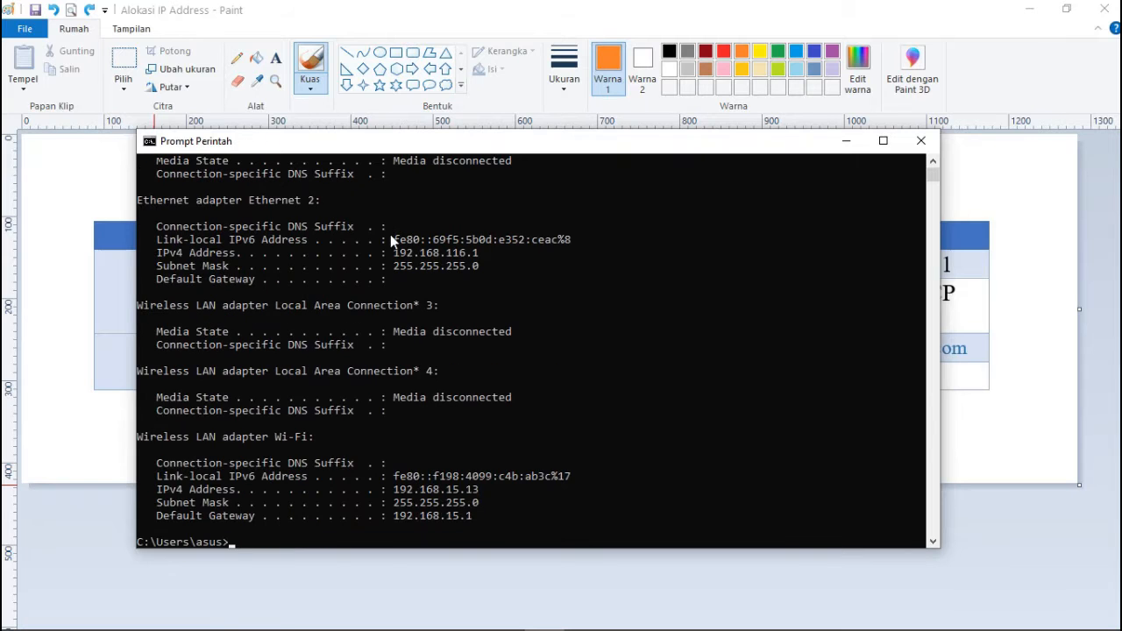
# Check the connected AwansID.NET Wi-Fi details, then narrow the console window.
pyautogui.moveTo(1039, 616)
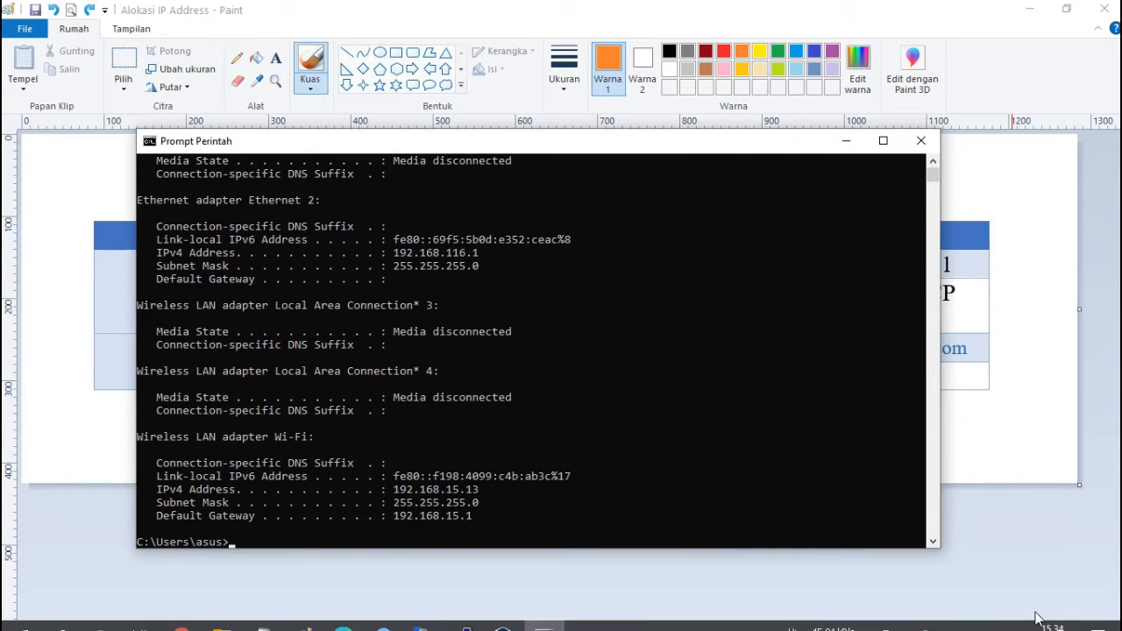
pyautogui.click(907, 626)
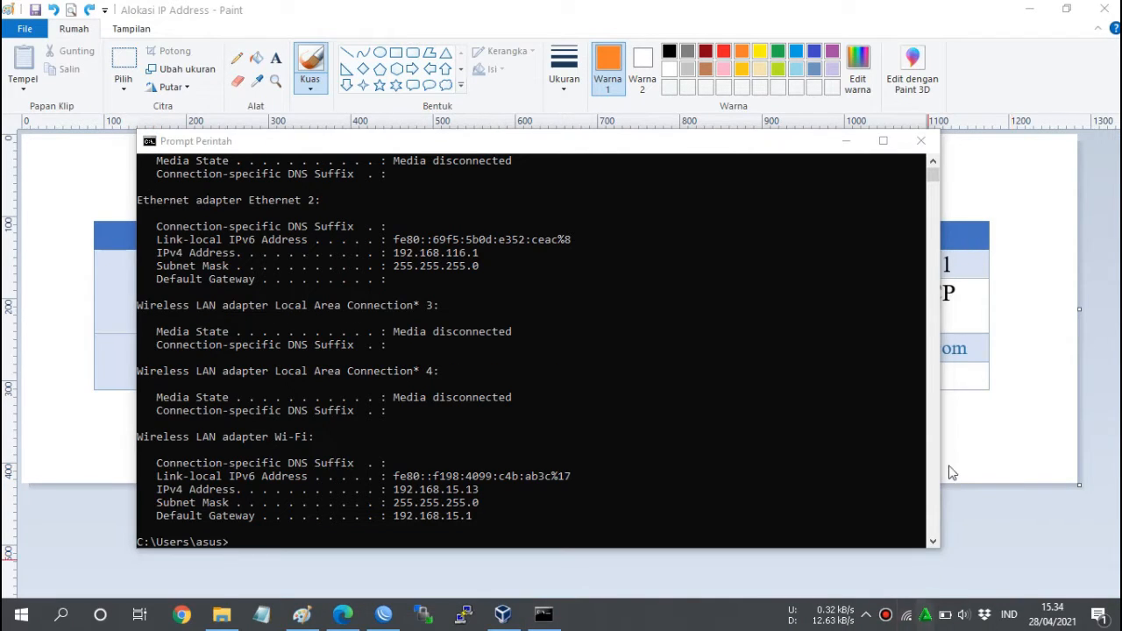
pyautogui.click(892, 210)
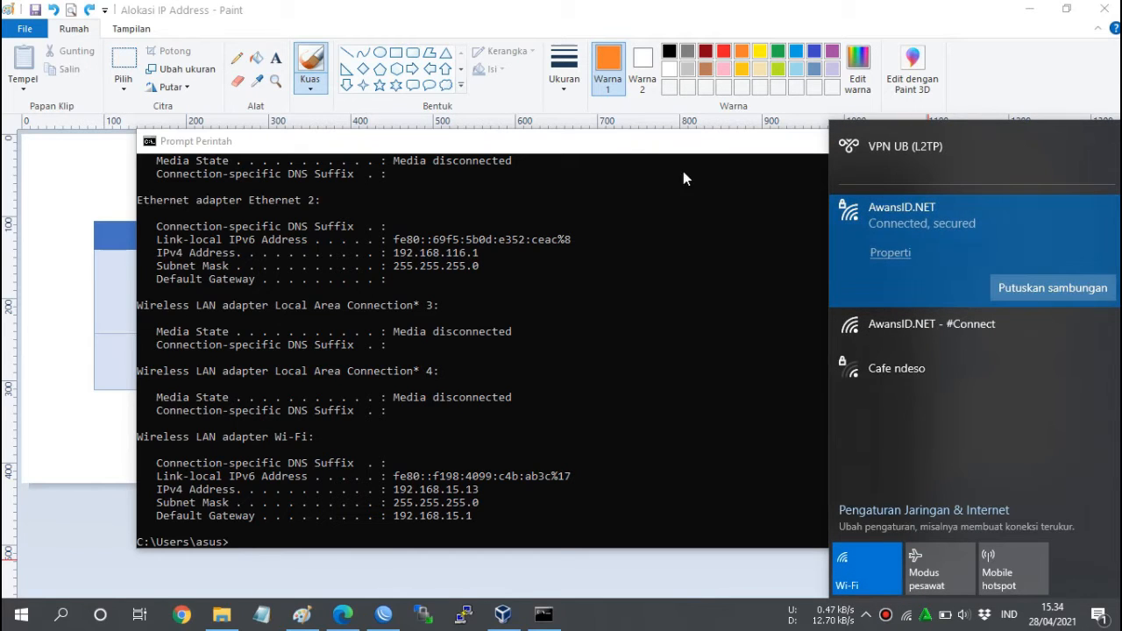
pyautogui.click(658, 145)
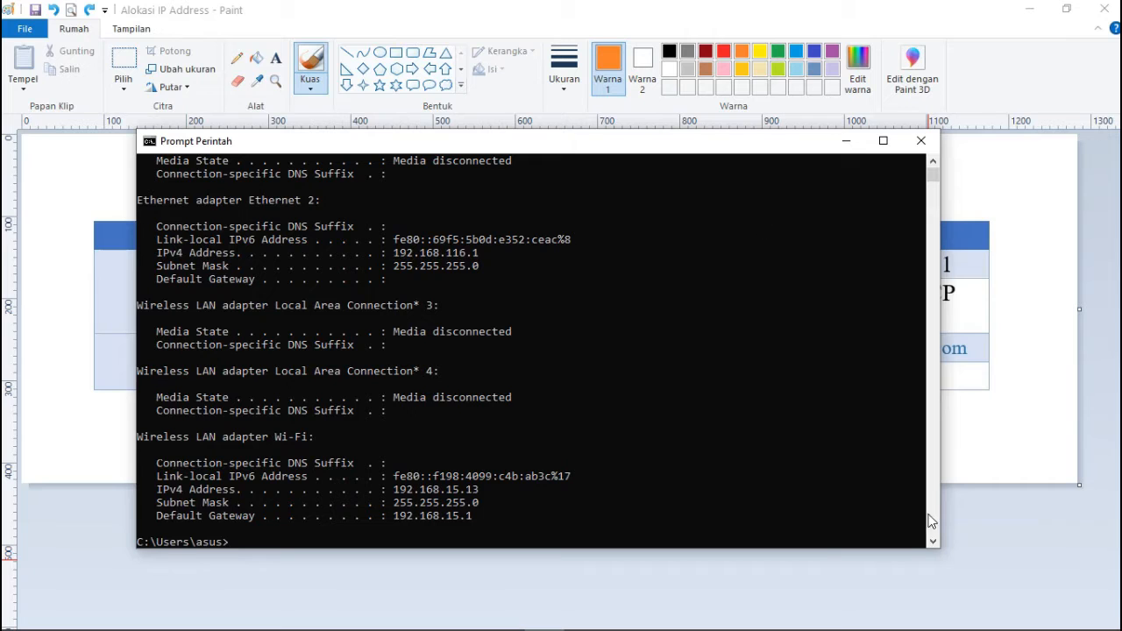
pyautogui.moveTo(943, 466)
pyautogui.mouseDown()
pyautogui.moveTo(741, 498)
pyautogui.moveTo(596, 496)
pyautogui.mouseUp()
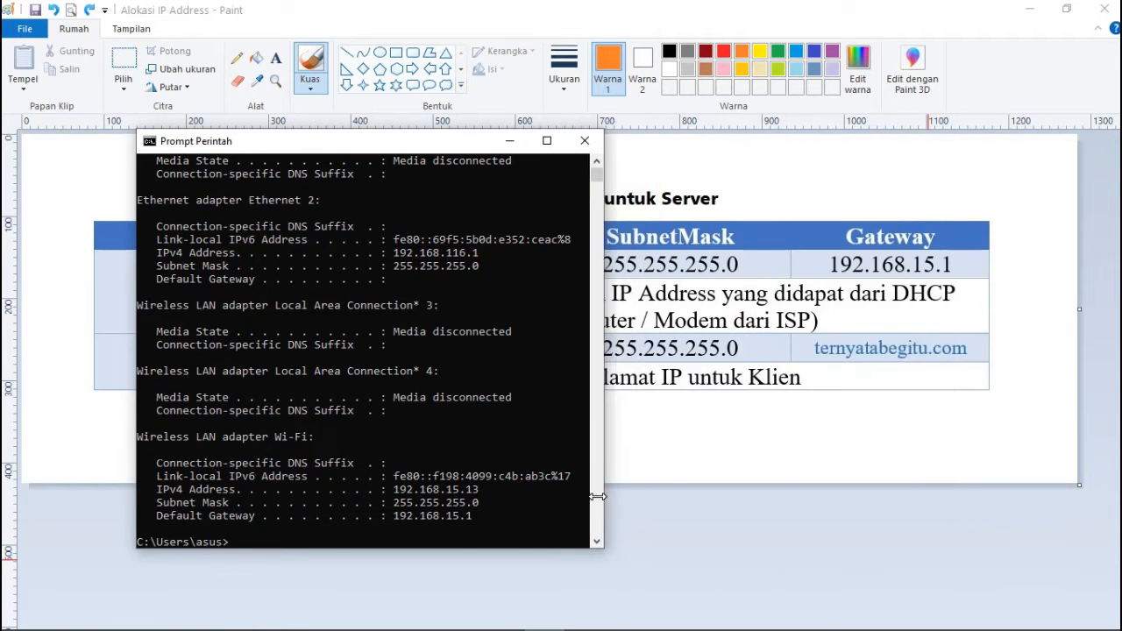
# Move the console aside and copy the Wi-Fi IPv4 address 192.168.15.13.
pyautogui.moveTo(429, 160)
pyautogui.mouseDown()
pyautogui.moveTo(572, 315)
pyautogui.moveTo(654, 378)
pyautogui.mouseUp()
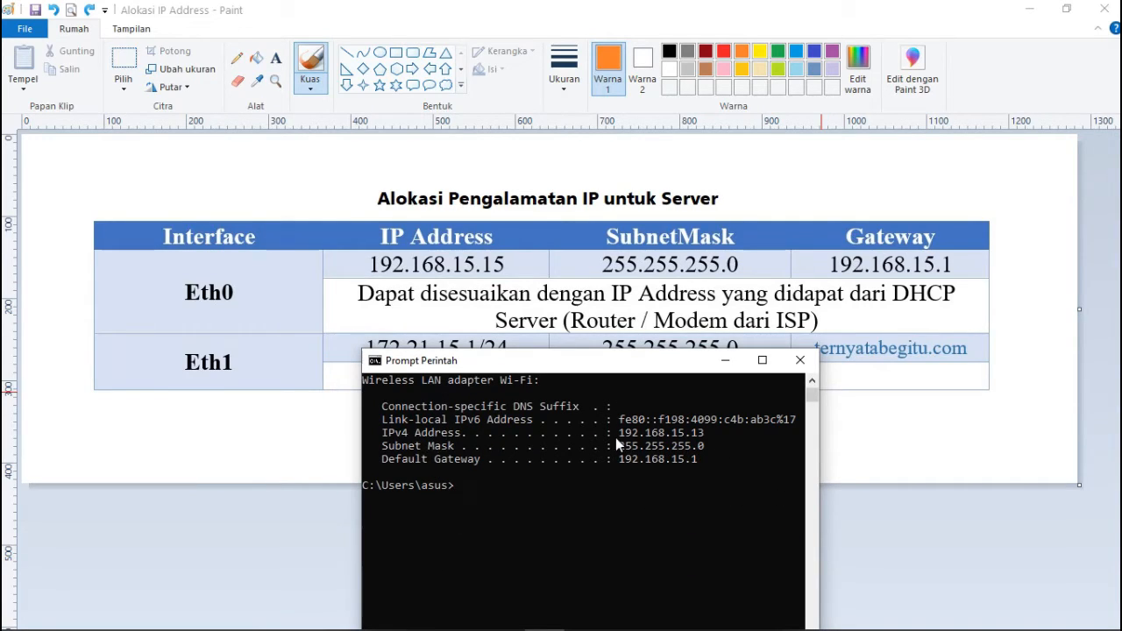
pyautogui.moveTo(618, 434); pyautogui.dragTo(726, 437)
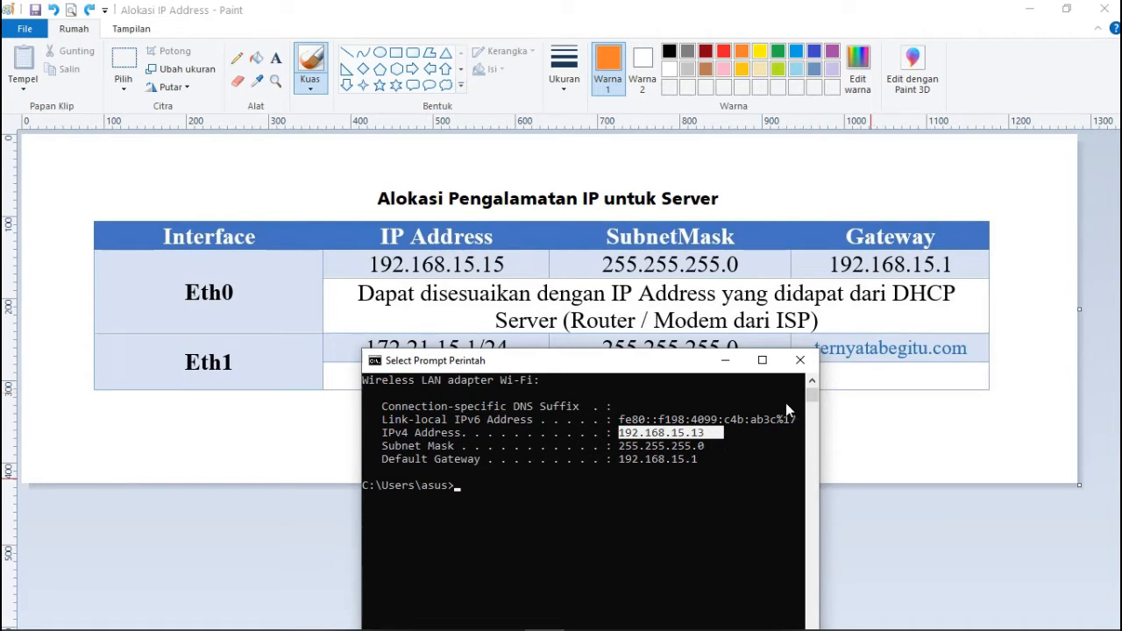
pyautogui.rightClick(725, 433)
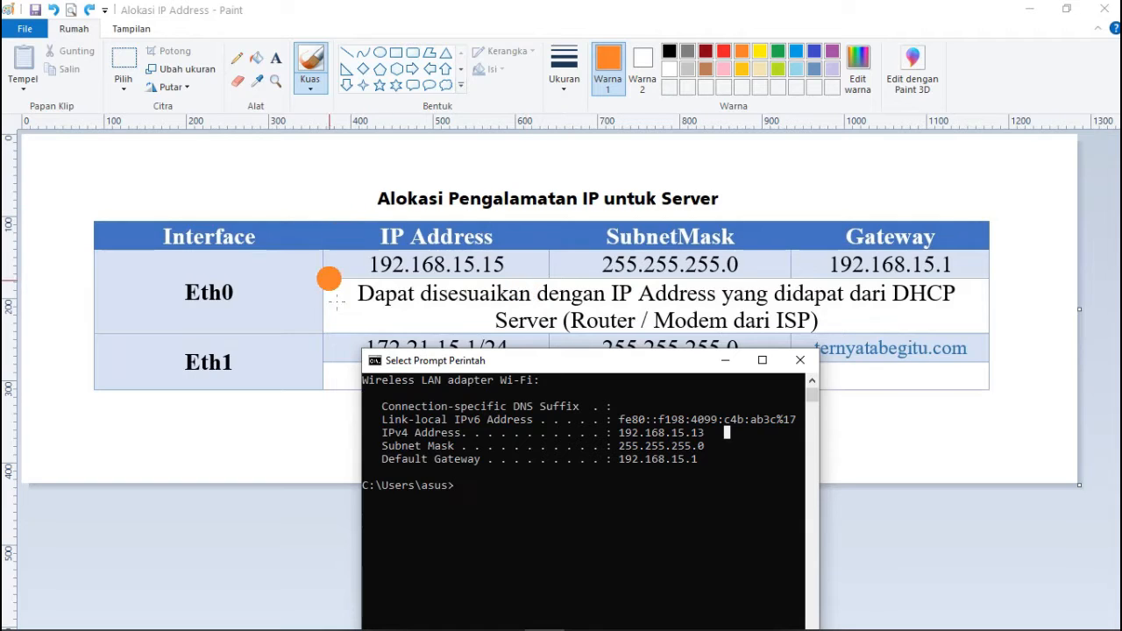
# Minimize Command Prompt so the full IP allocation table is visible.
pyautogui.click(724, 362)
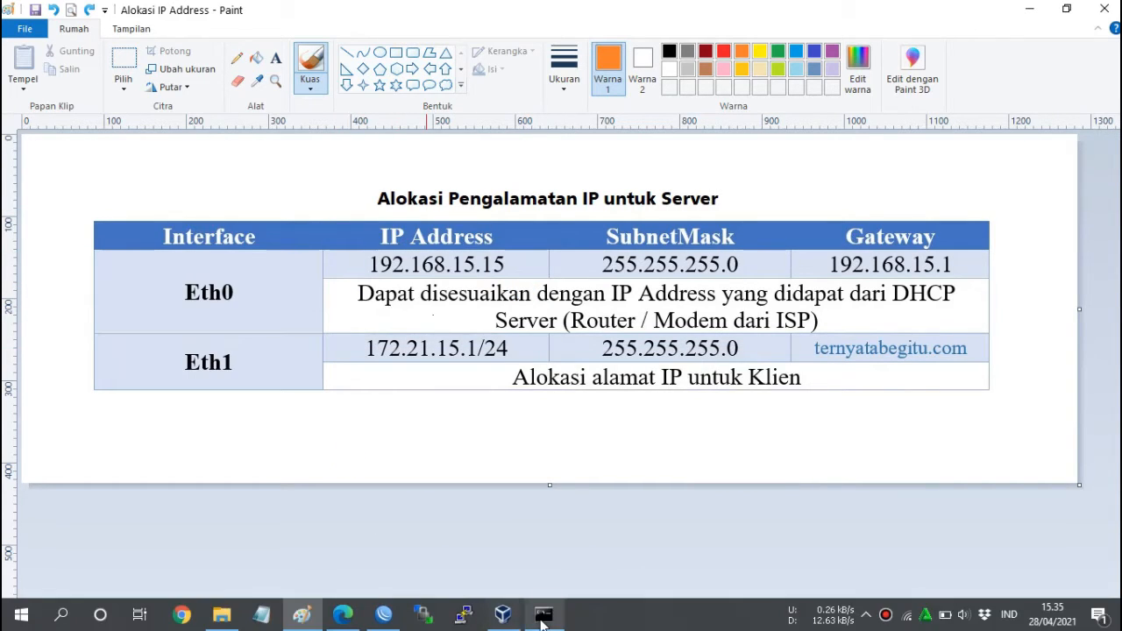
pyautogui.click(544, 614)
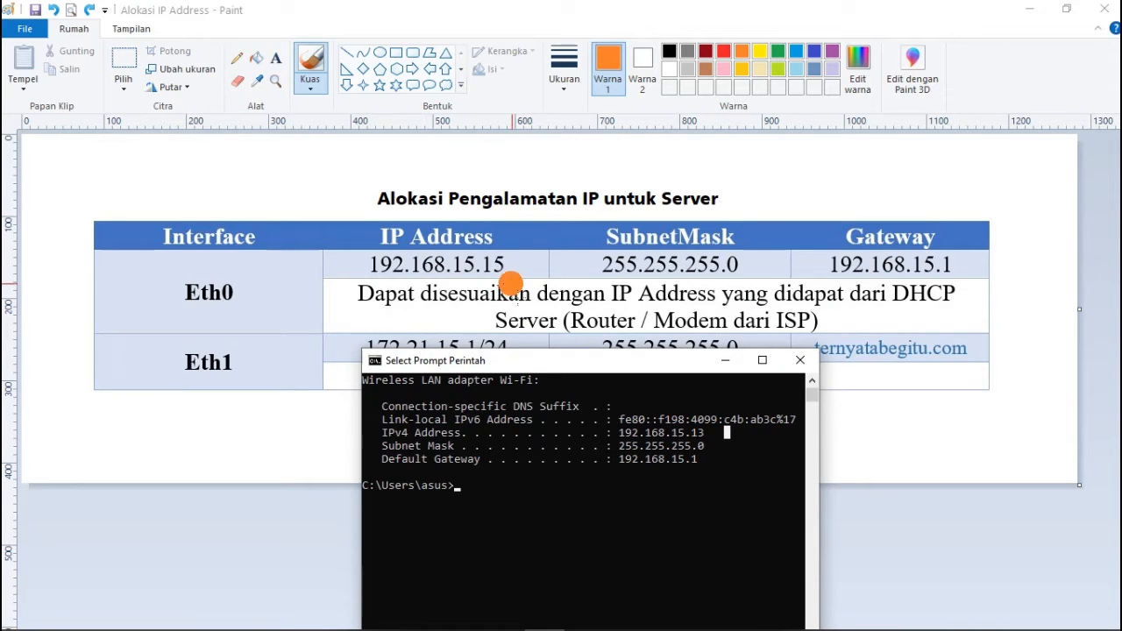
pyautogui.moveTo(550, 362); pyautogui.dragTo(575, 420)
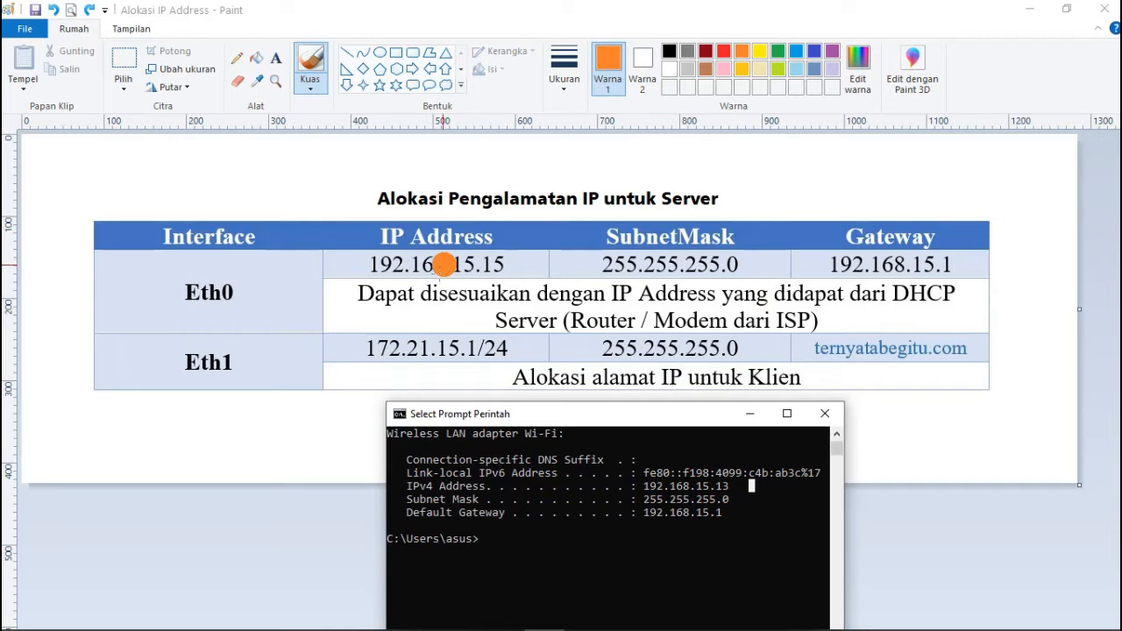
pyautogui.click(749, 413)
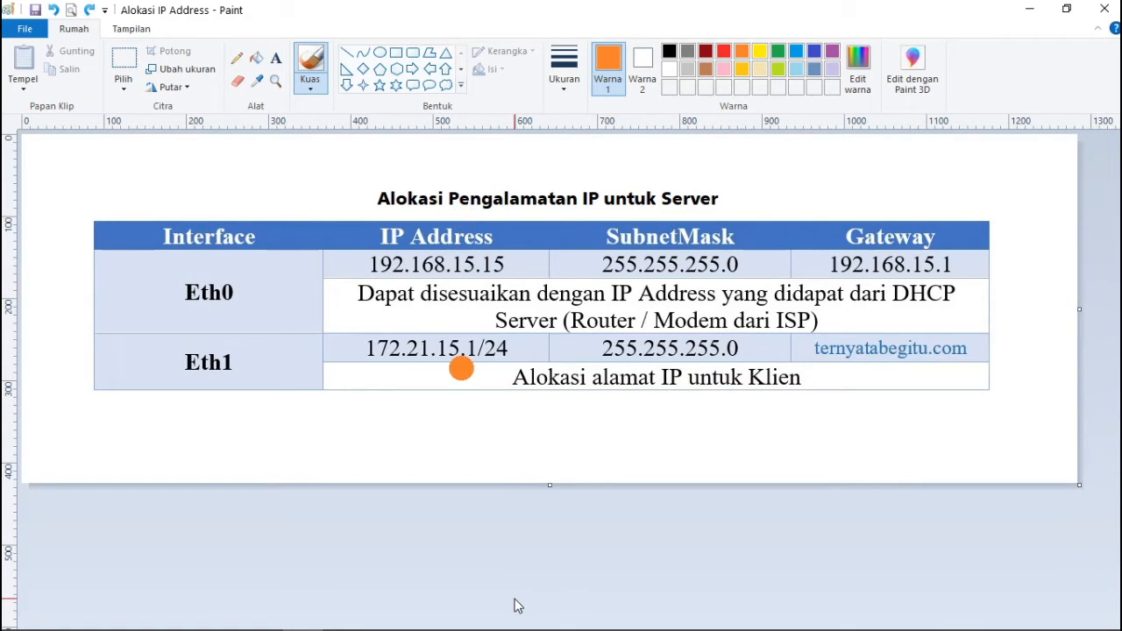
pyautogui.moveTo(529, 627)
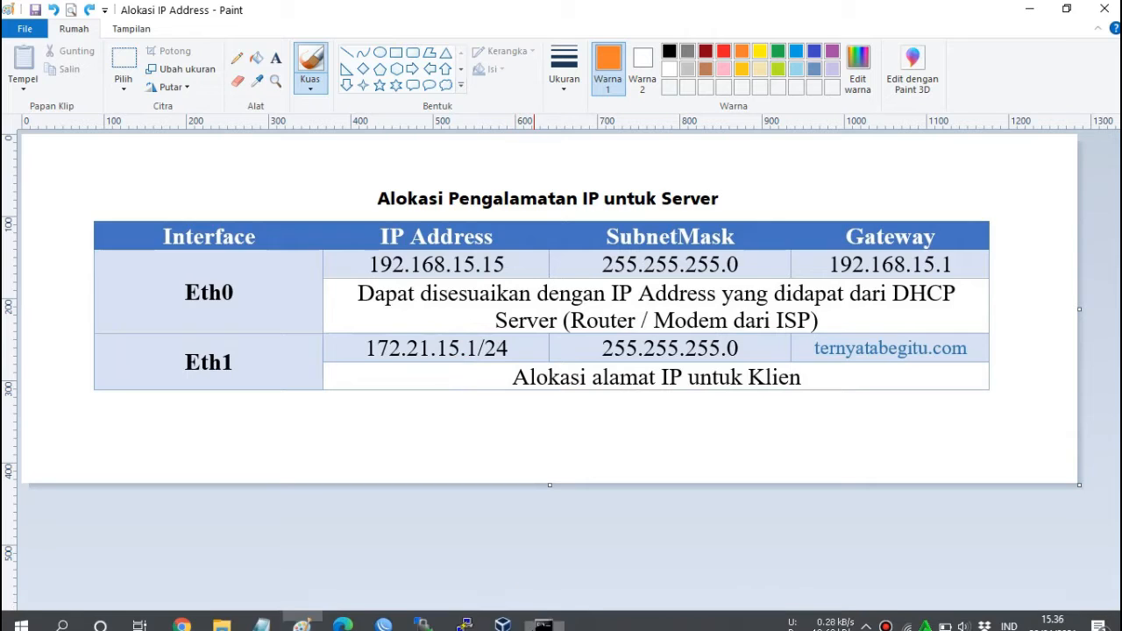
# Create a new VM named 'Debian 8 - Absen 15' as Linux, Debian (64-bit).
pyautogui.click(501, 621)
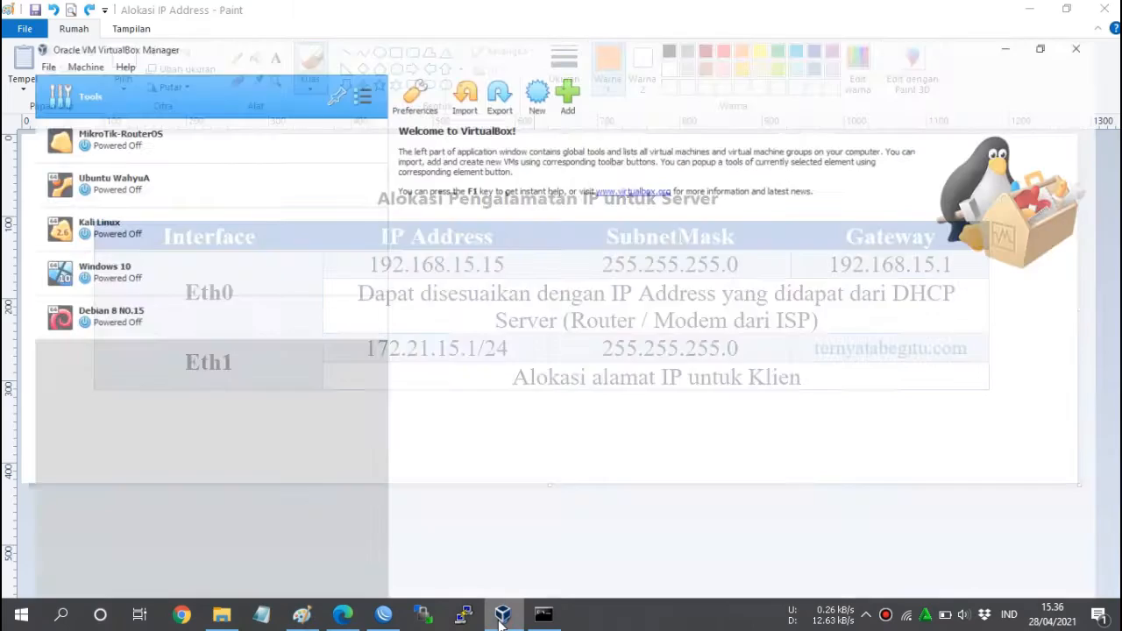
pyautogui.click(505, 335)
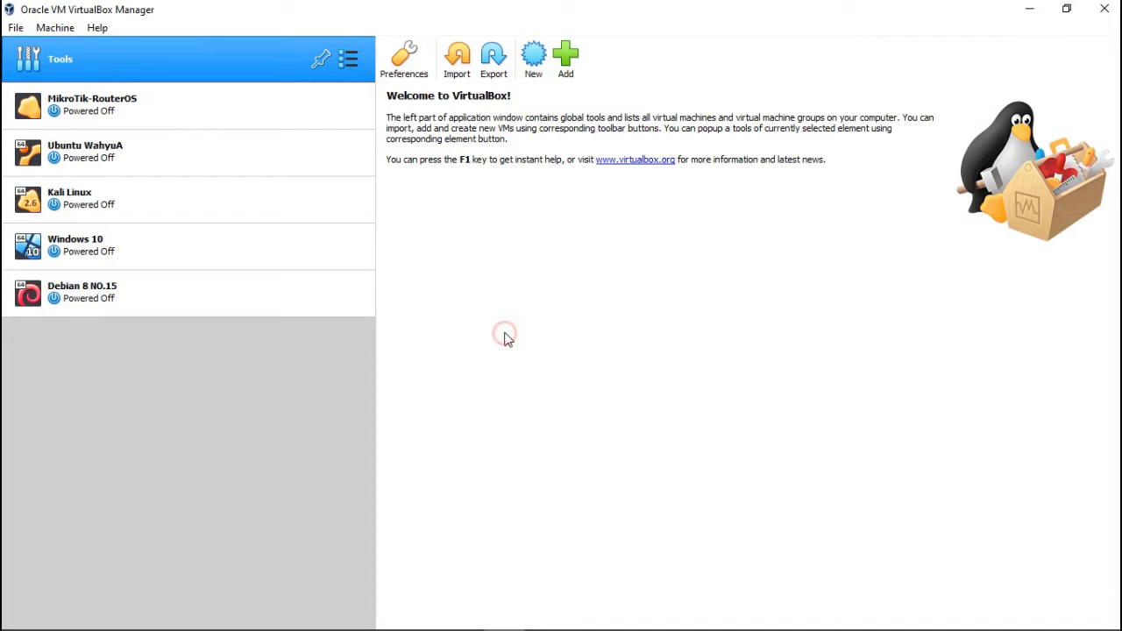
pyautogui.click(532, 59)
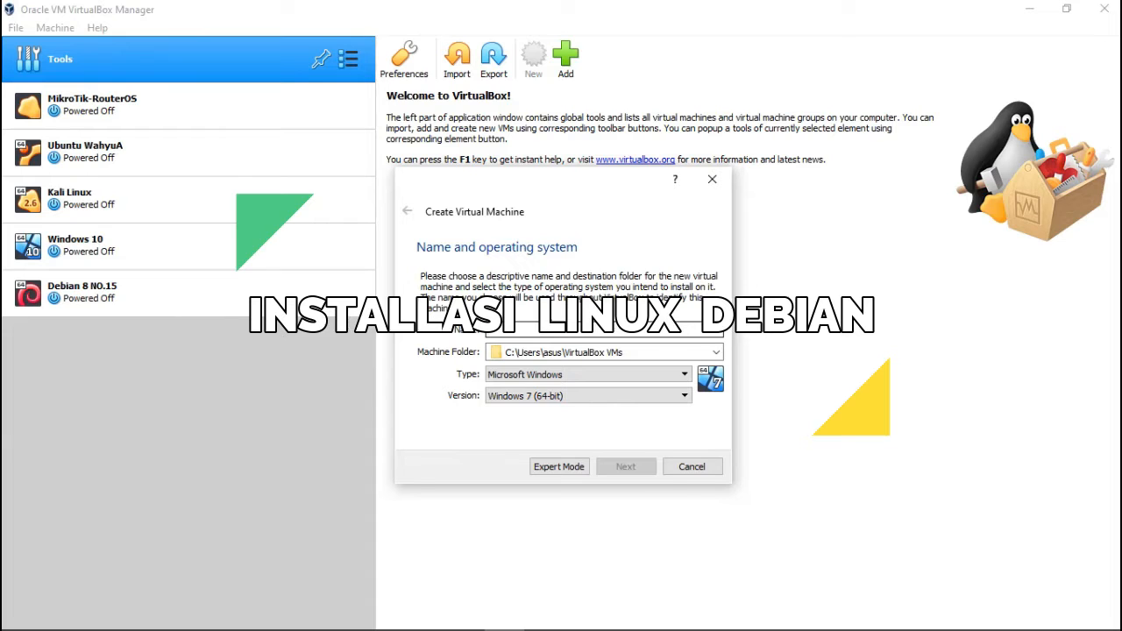
pyautogui.write('D')
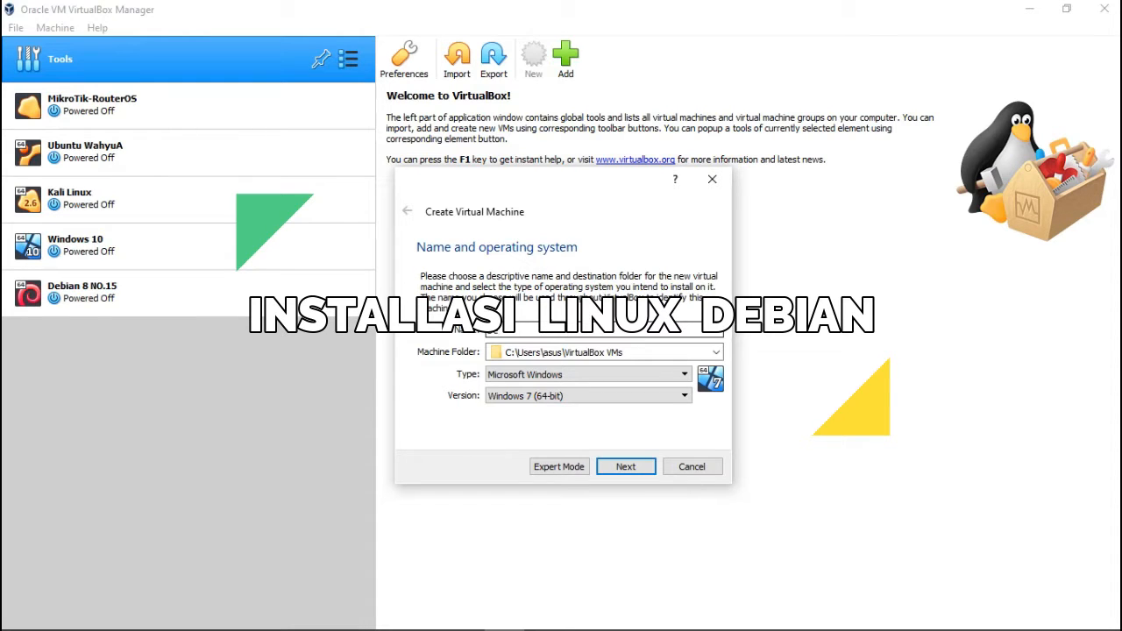
pyautogui.write('ebian')
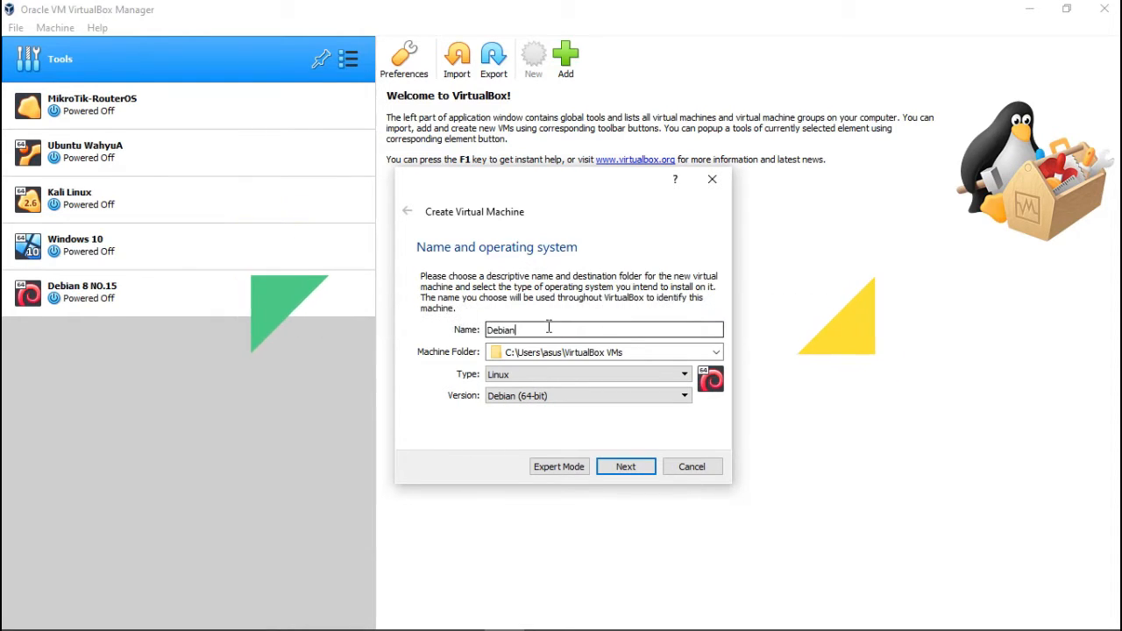
pyautogui.write(' 8 - Absen 15')
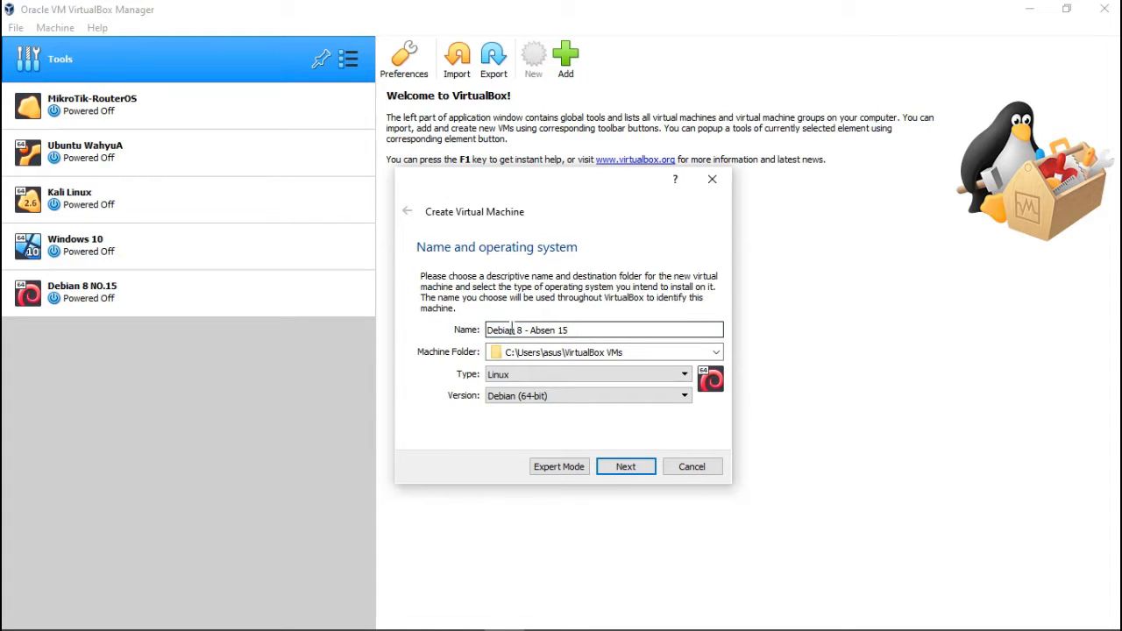
pyautogui.click(512, 399)
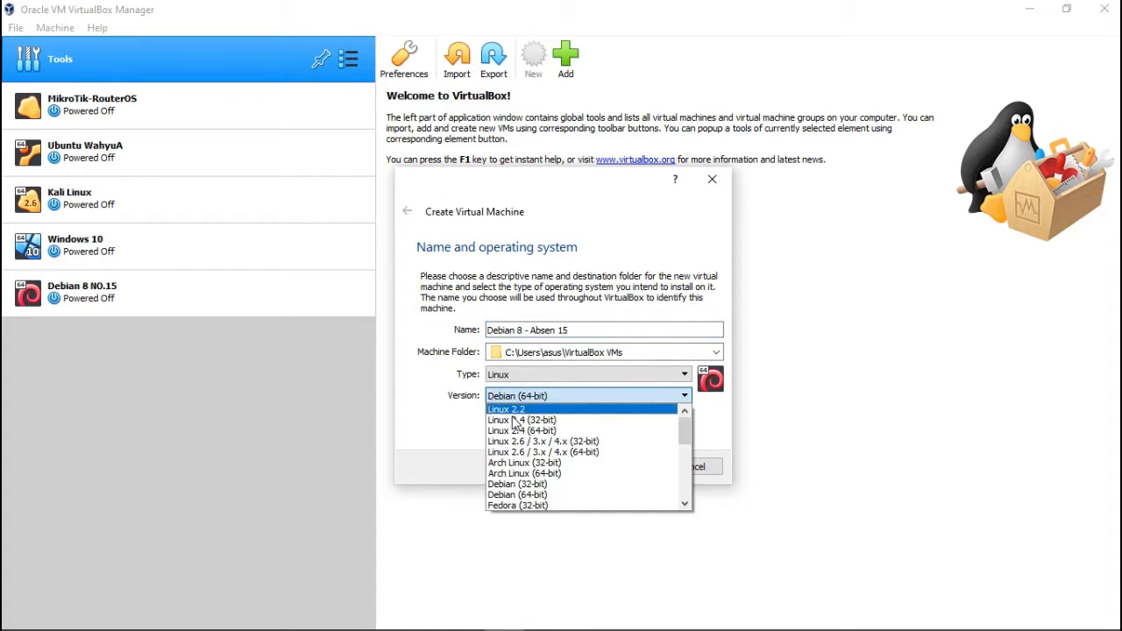
pyautogui.click(520, 495)
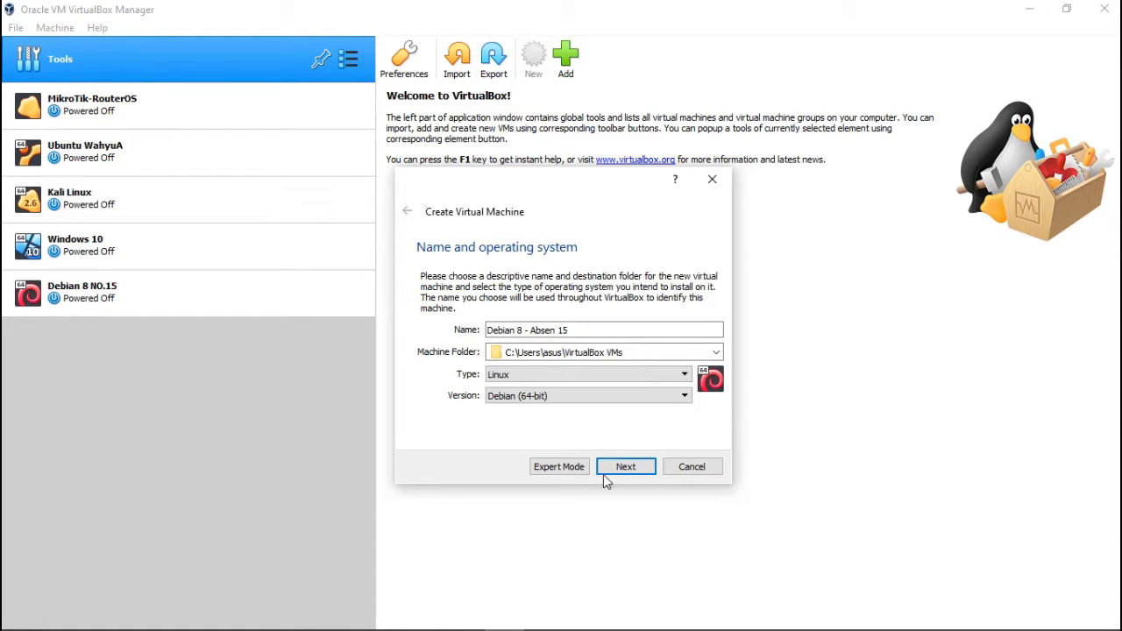
pyautogui.click(637, 469)
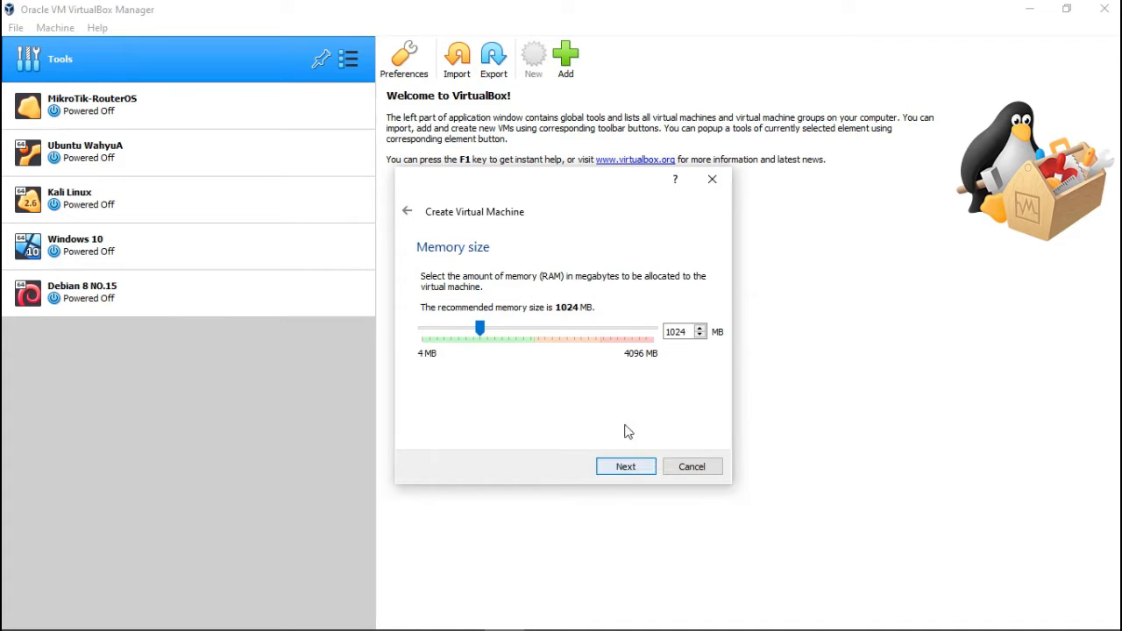
# Keep 1024 MB RAM and create a dynamically allocated 10 GB VDI disk.
pyautogui.click(635, 472)
pyautogui.click(634, 469)
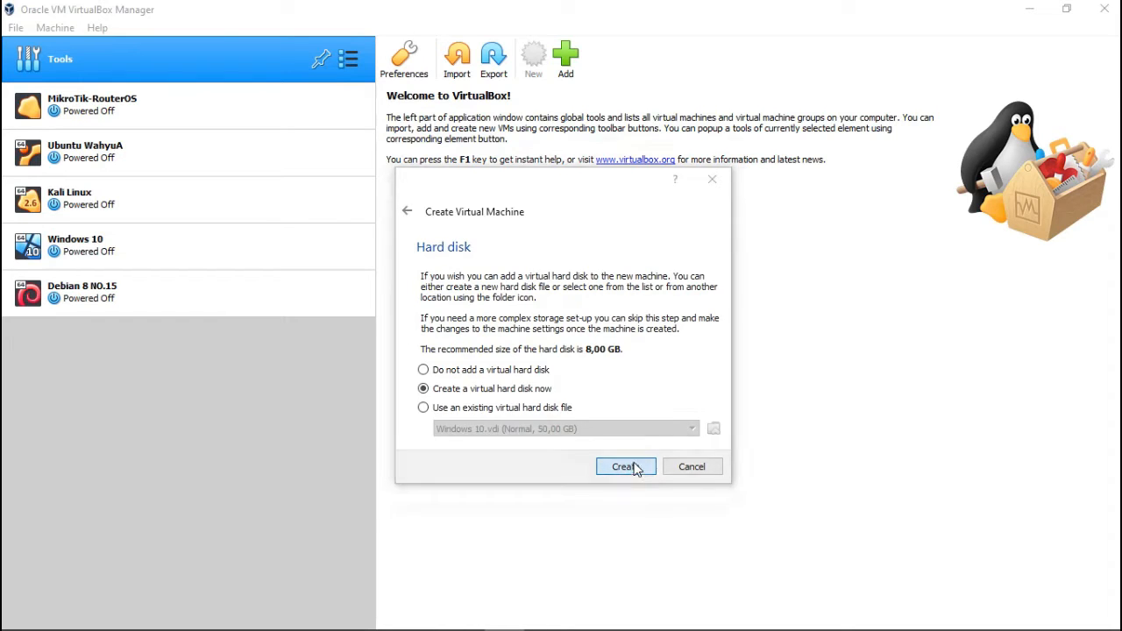
pyautogui.click(635, 491)
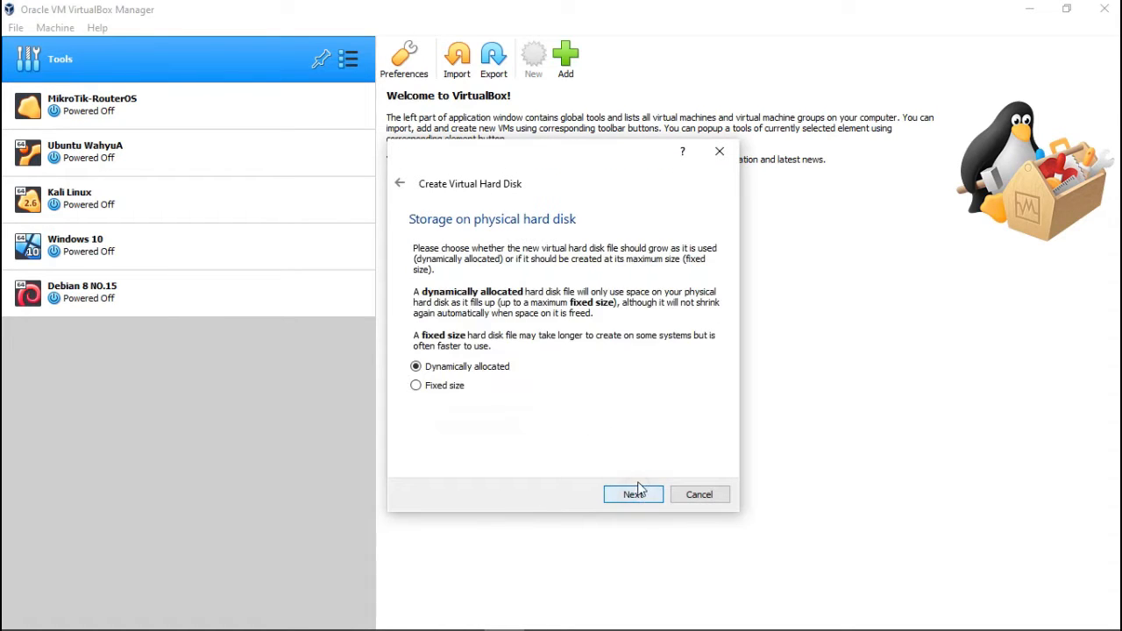
pyautogui.click(636, 494)
pyautogui.moveTo(689, 342); pyautogui.dragTo(743, 348)
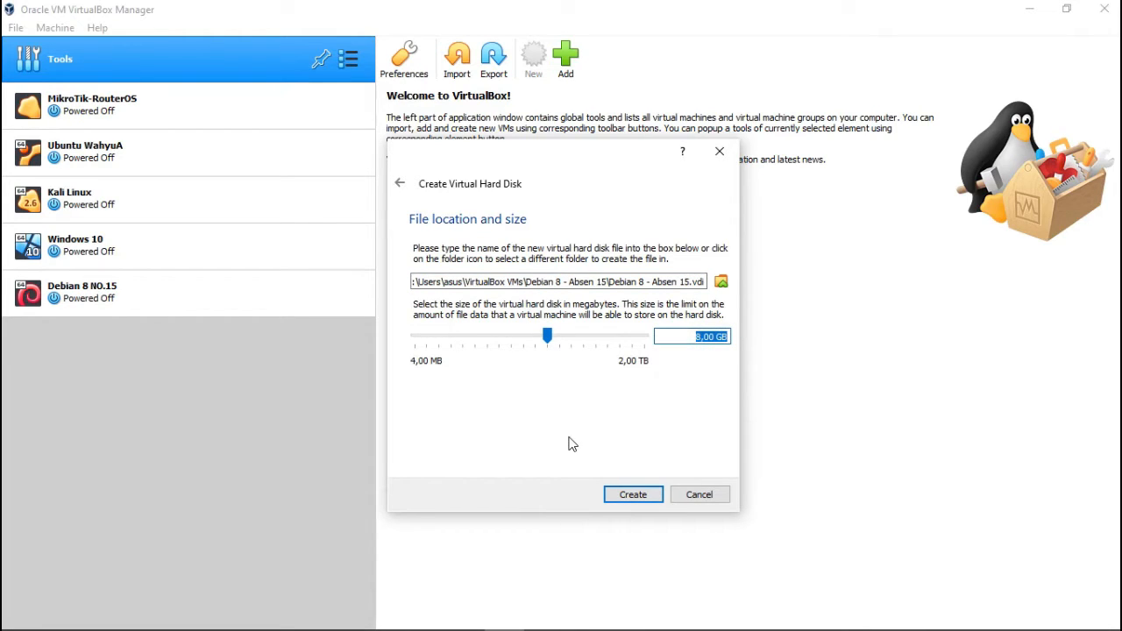
pyautogui.write('1')
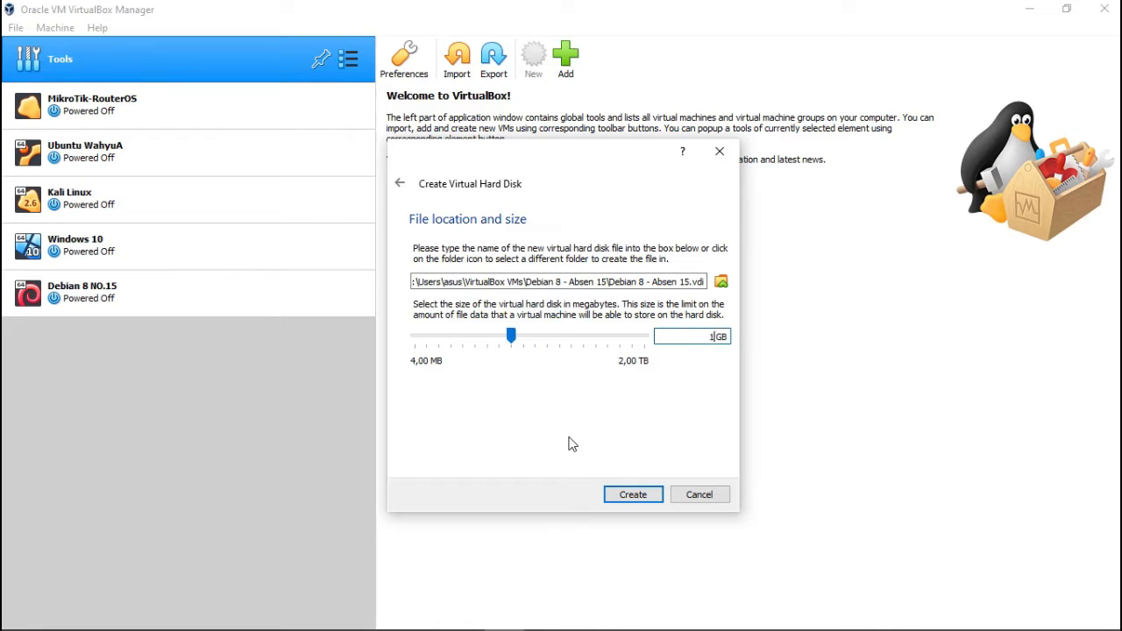
pyautogui.write('0')
pyautogui.click(633, 495)
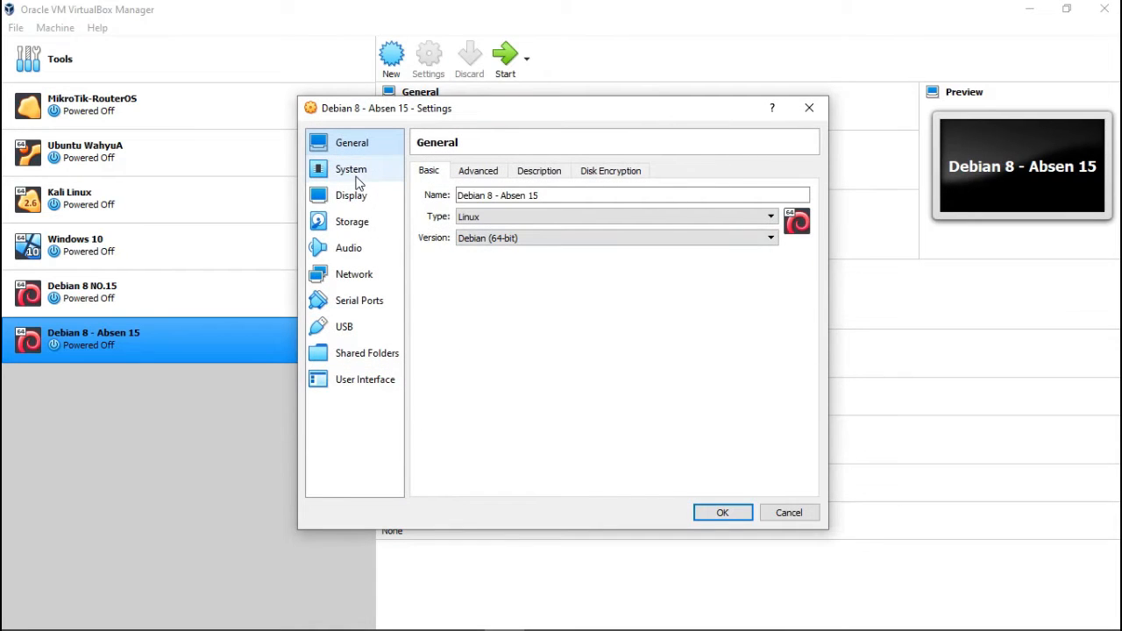
# Attach debian-8.11.1-amd64-netinst.iso to the empty optical drive in Storage settings.
pyautogui.click(350, 171)
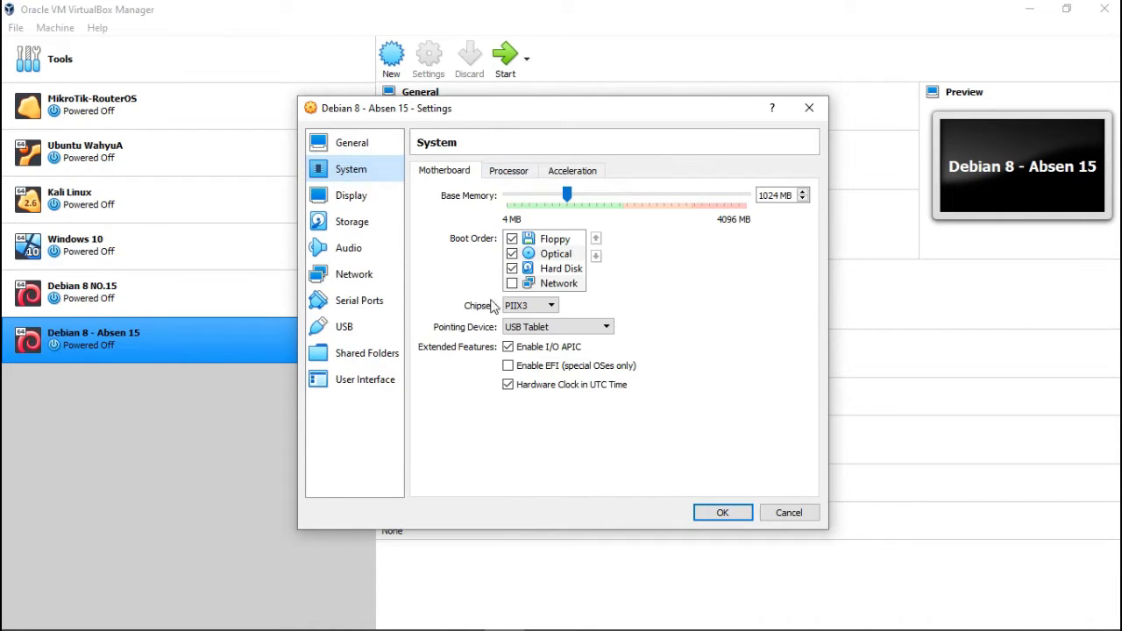
pyautogui.click(358, 205)
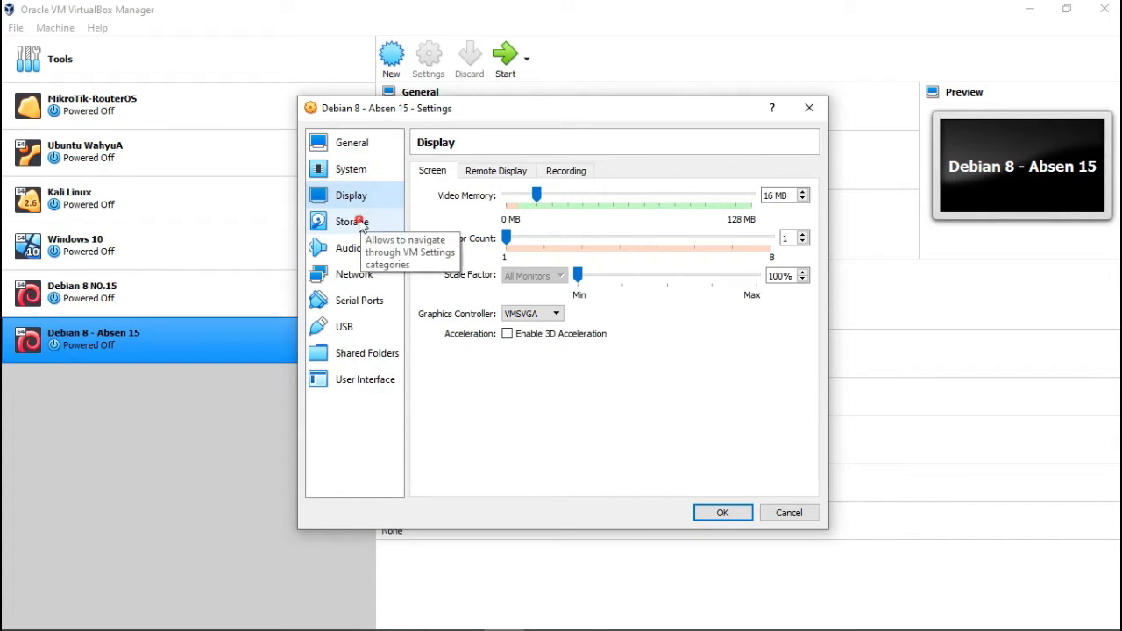
pyautogui.click(362, 226)
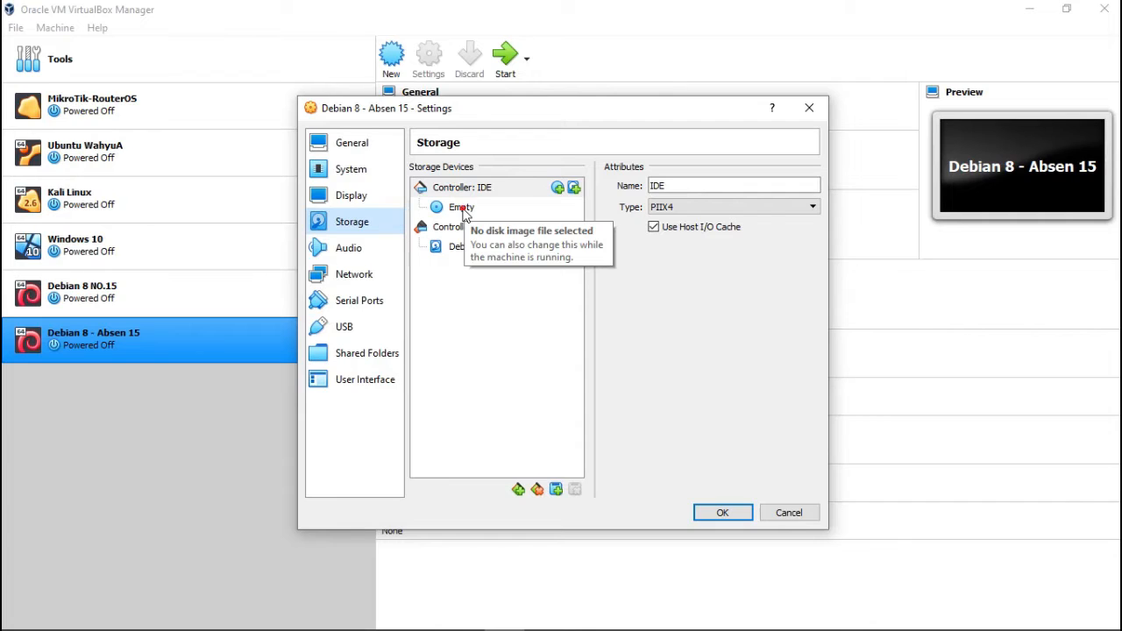
pyautogui.click(463, 211)
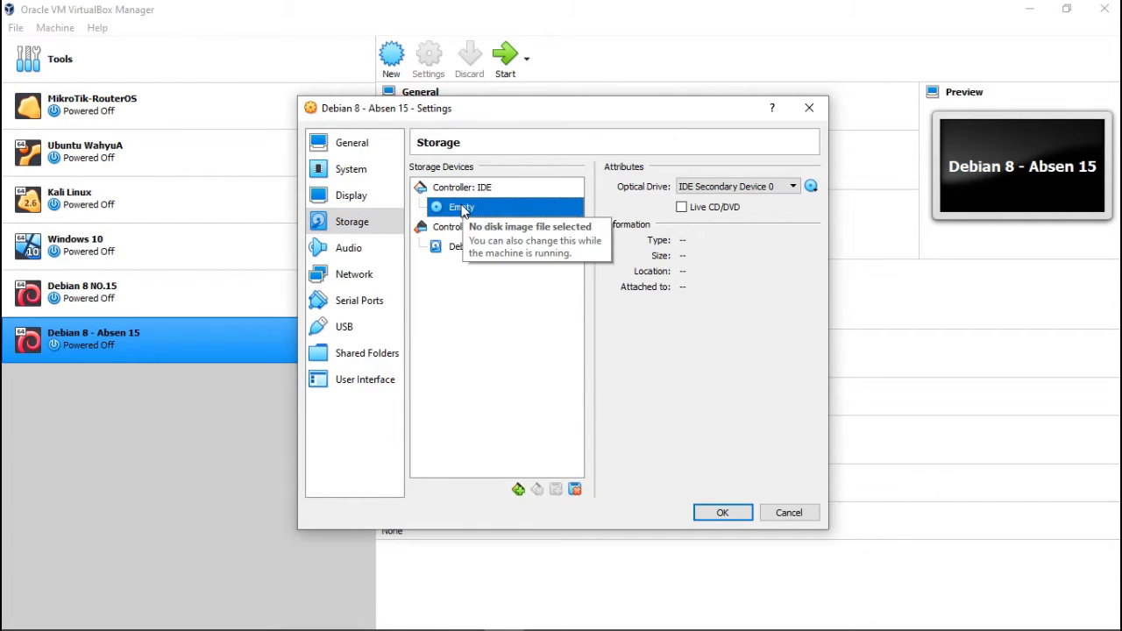
pyautogui.click(810, 186)
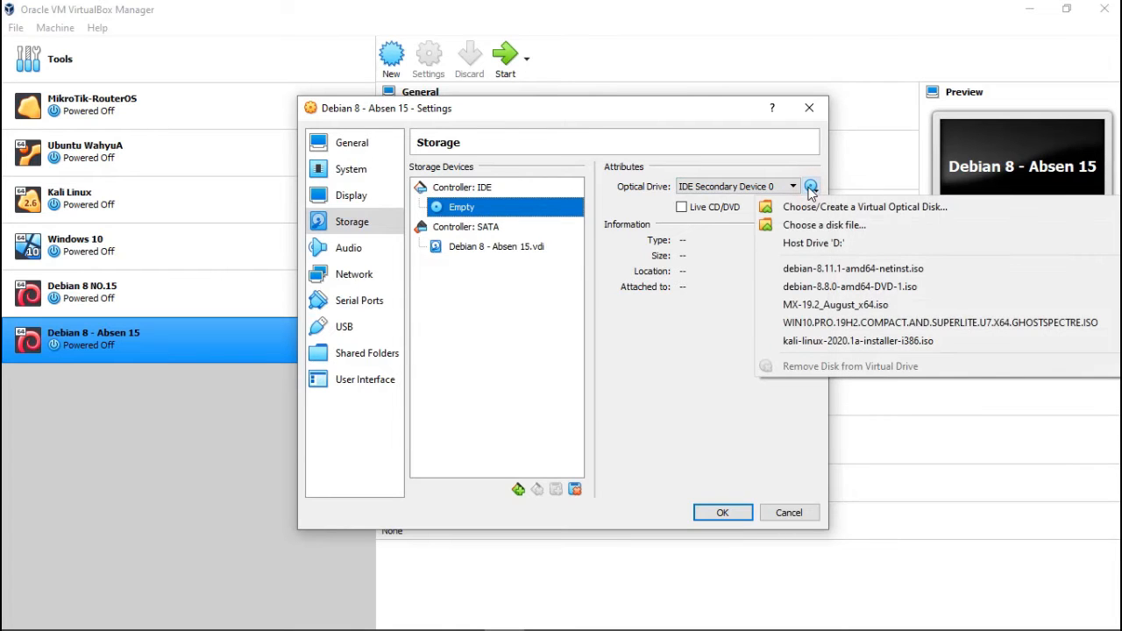
pyautogui.click(808, 226)
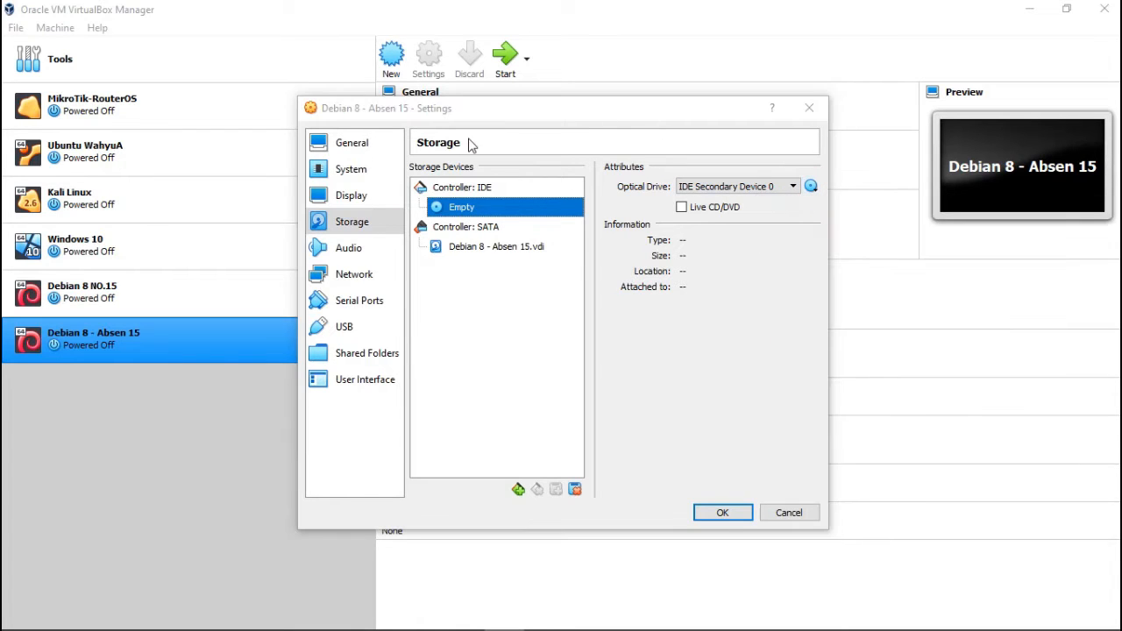
pyautogui.moveTo(526, 131); pyautogui.dragTo(458, 92)
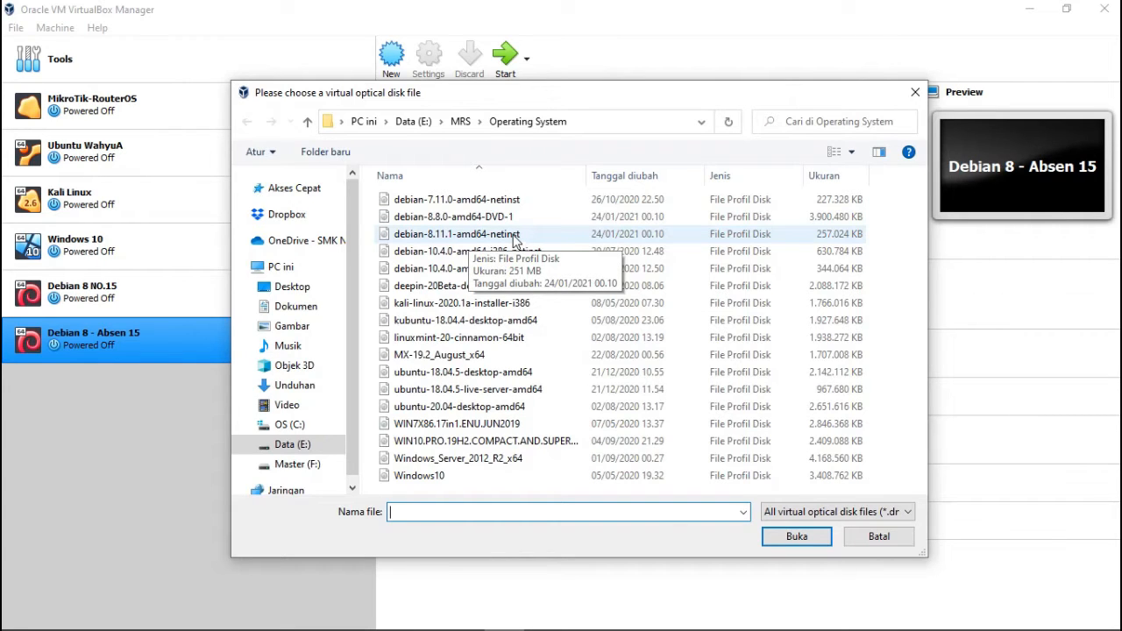
pyautogui.click(514, 237)
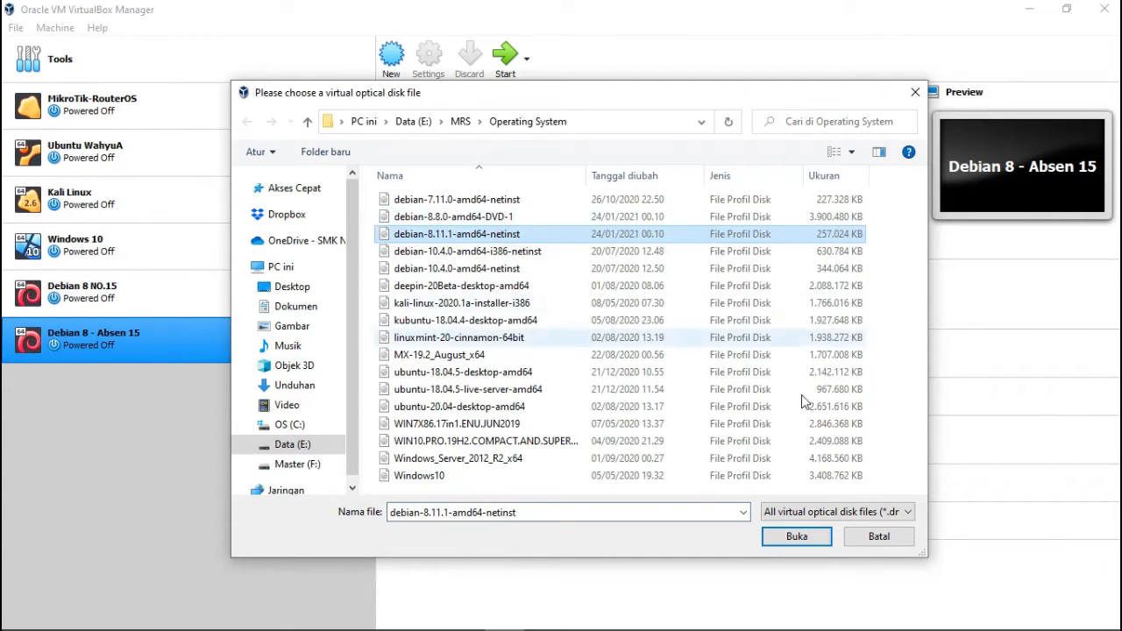
pyautogui.click(798, 537)
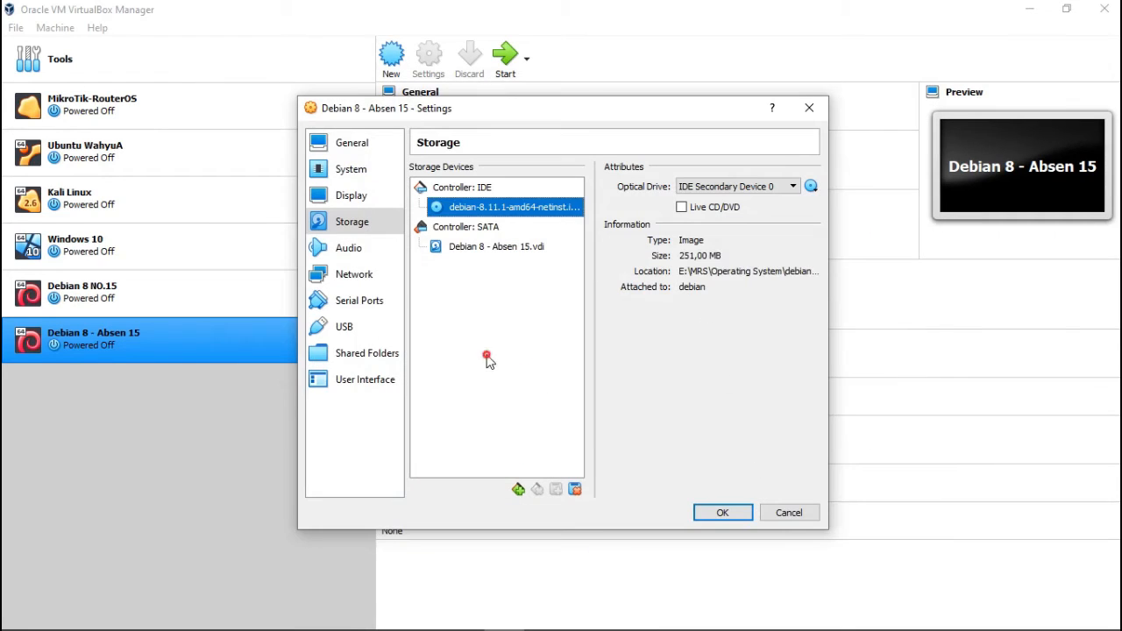
# Bridge Adapter 1 to the Qualcomm Atheros AR956x wireless adapter with promiscuous mode Allow All.
pyautogui.click(363, 279)
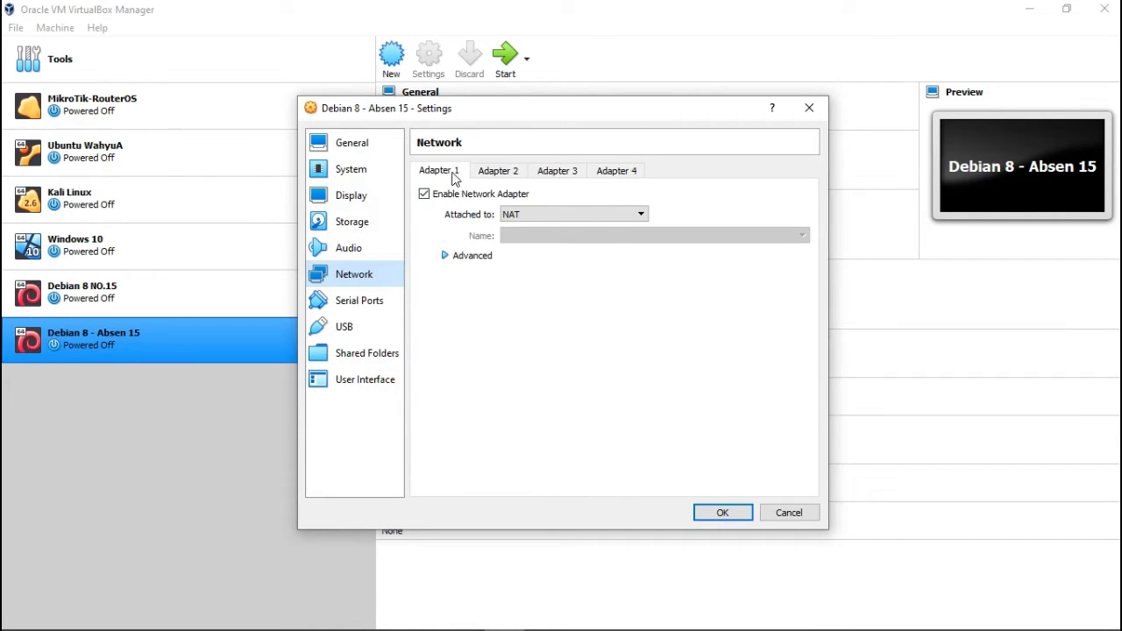
pyautogui.click(522, 219)
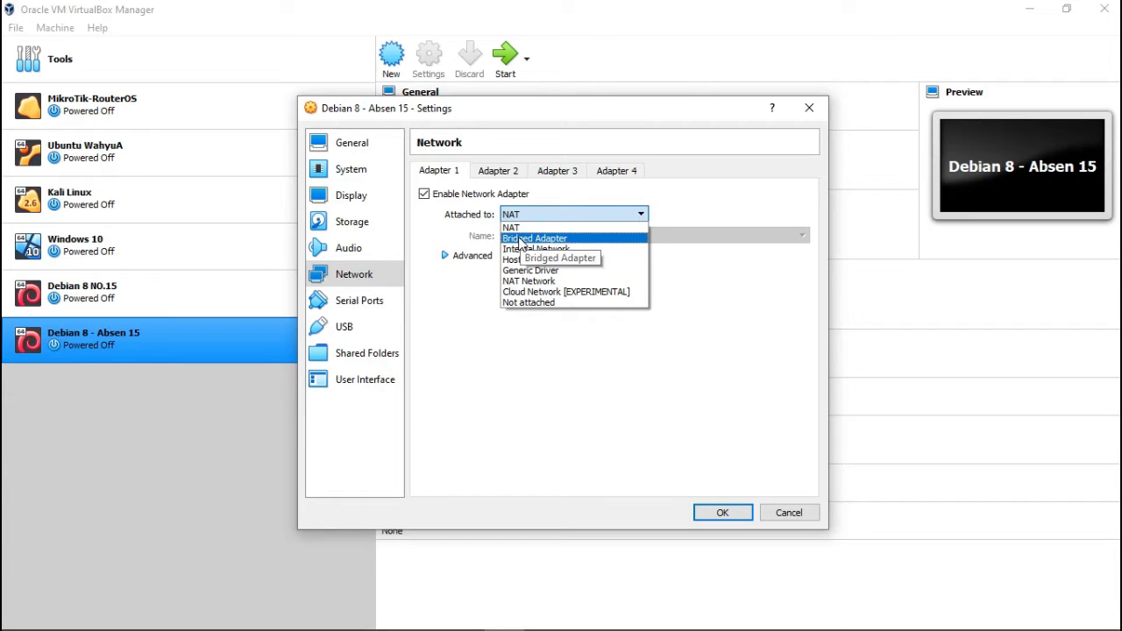
pyautogui.click(520, 240)
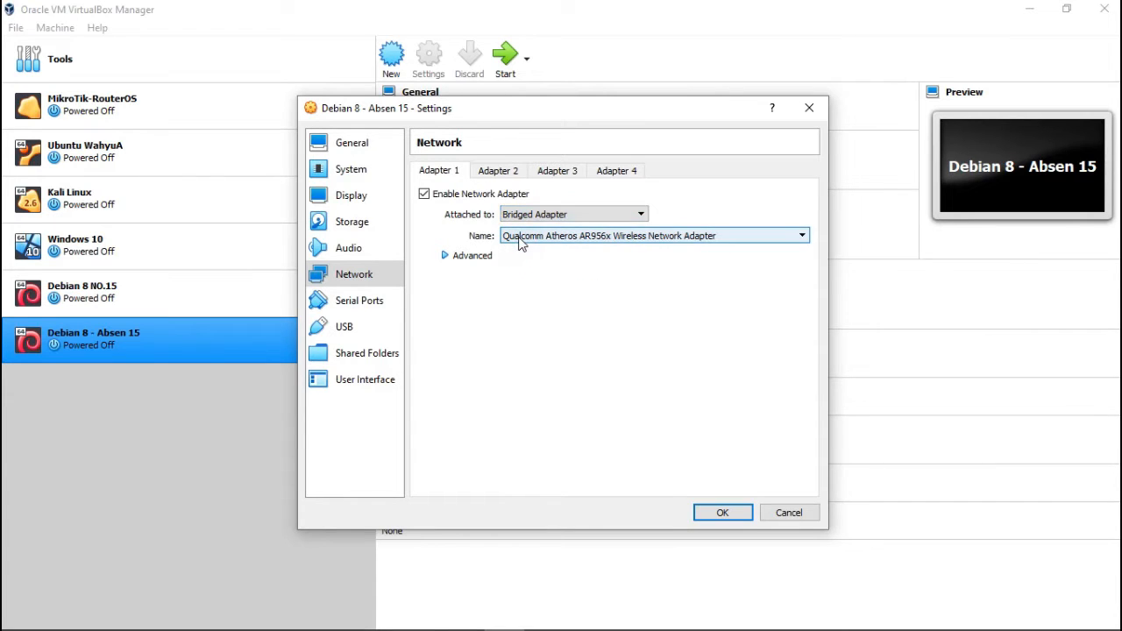
pyautogui.click(460, 255)
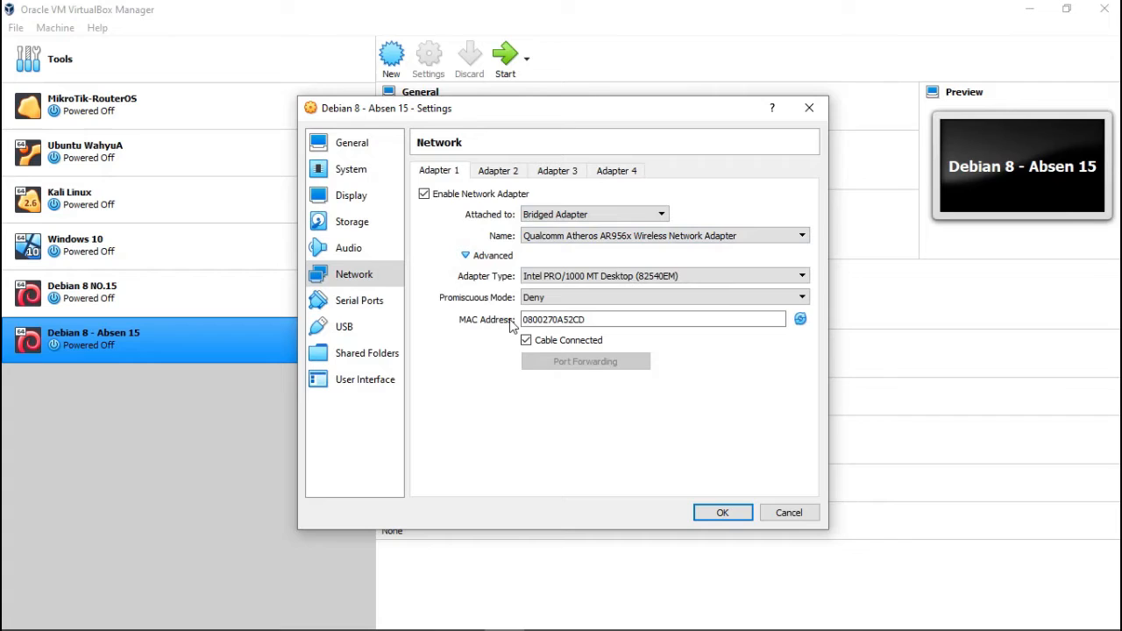
pyautogui.click(552, 301)
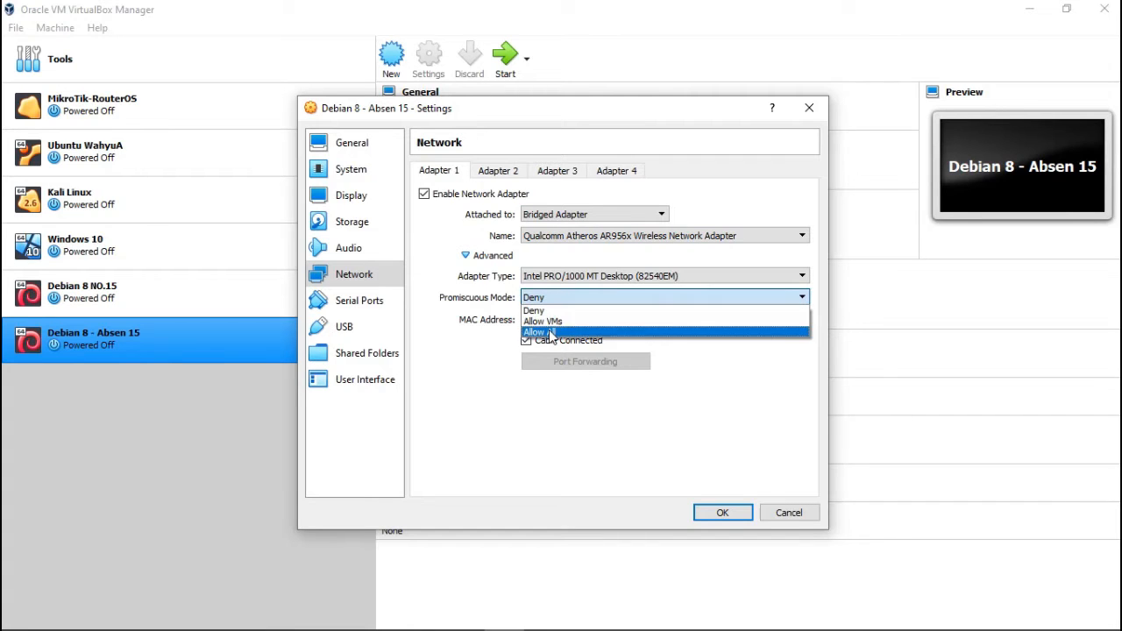
pyautogui.click(545, 332)
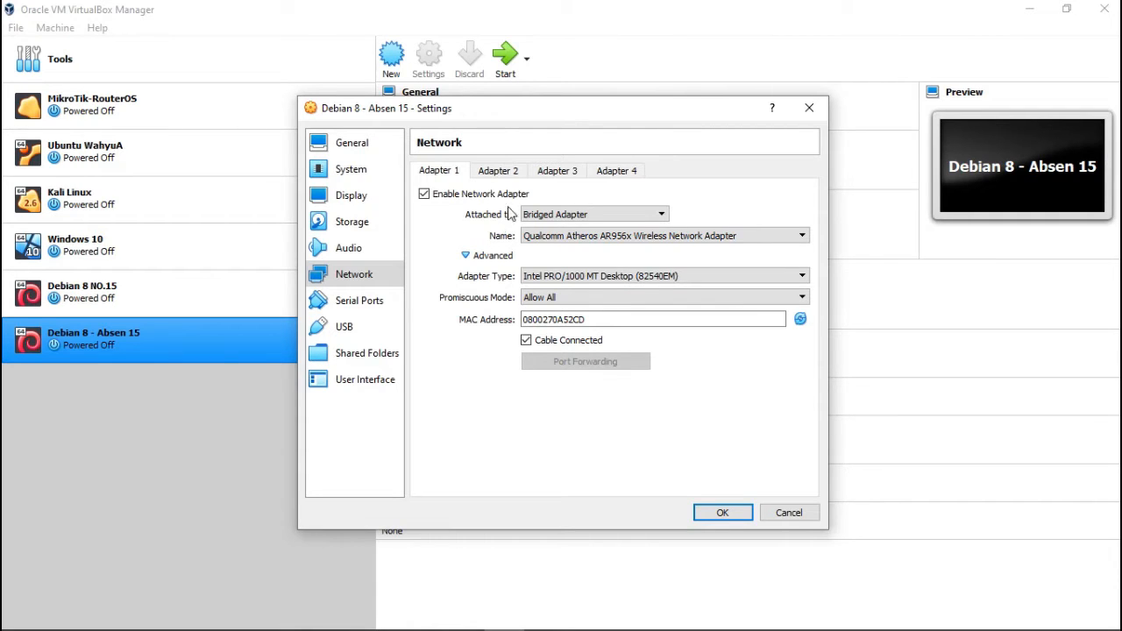
pyautogui.click(535, 238)
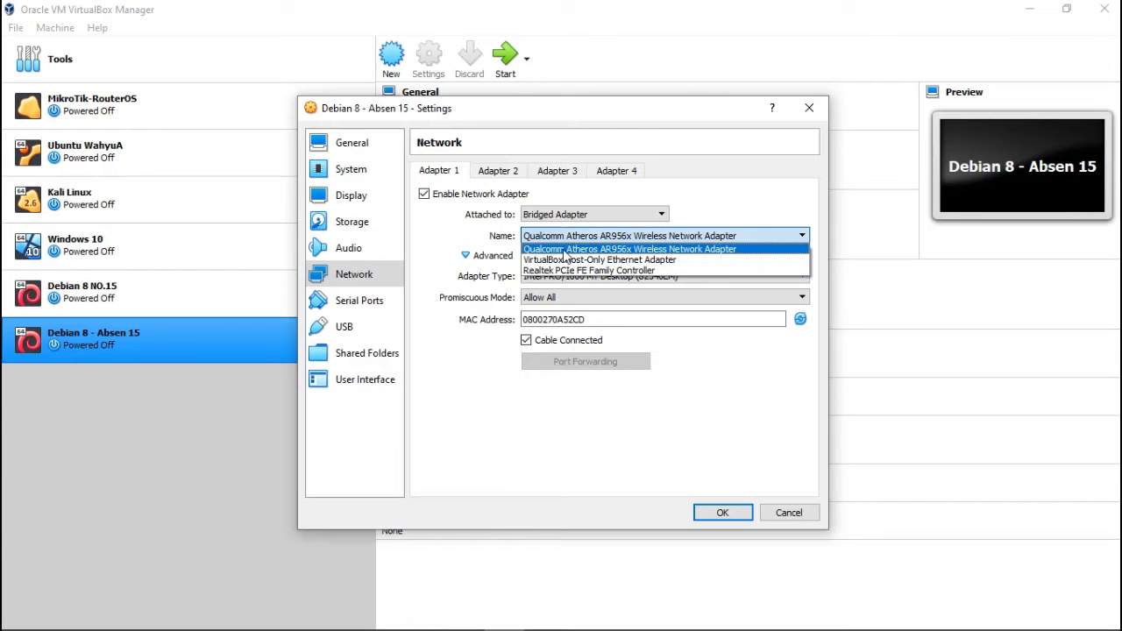
pyautogui.click(564, 250)
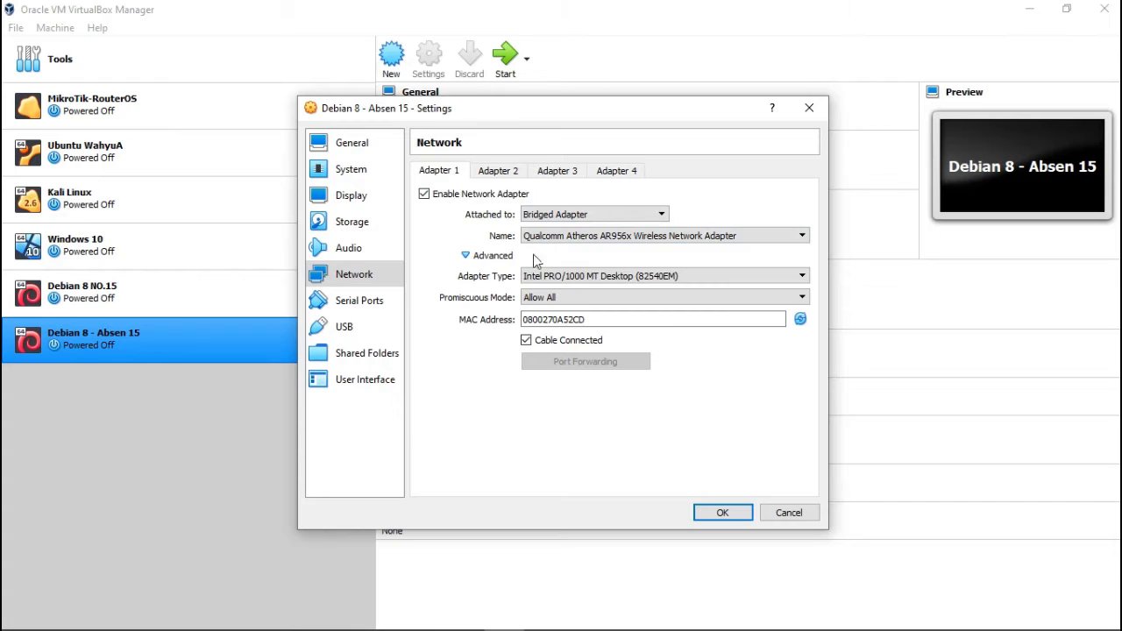
pyautogui.click(644, 240)
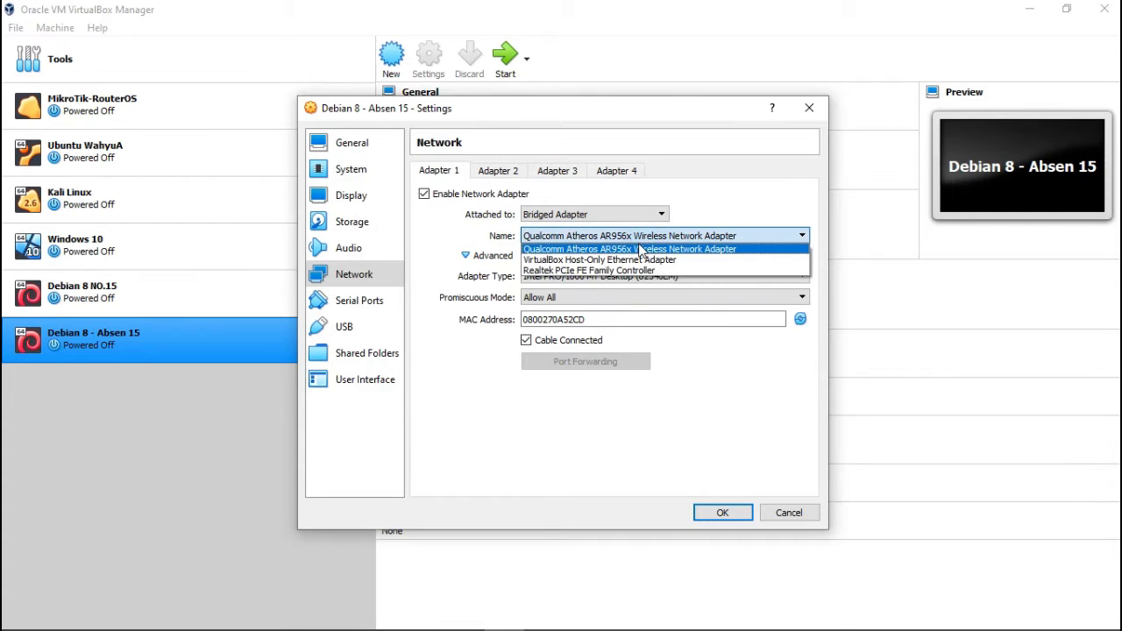
pyautogui.click(641, 250)
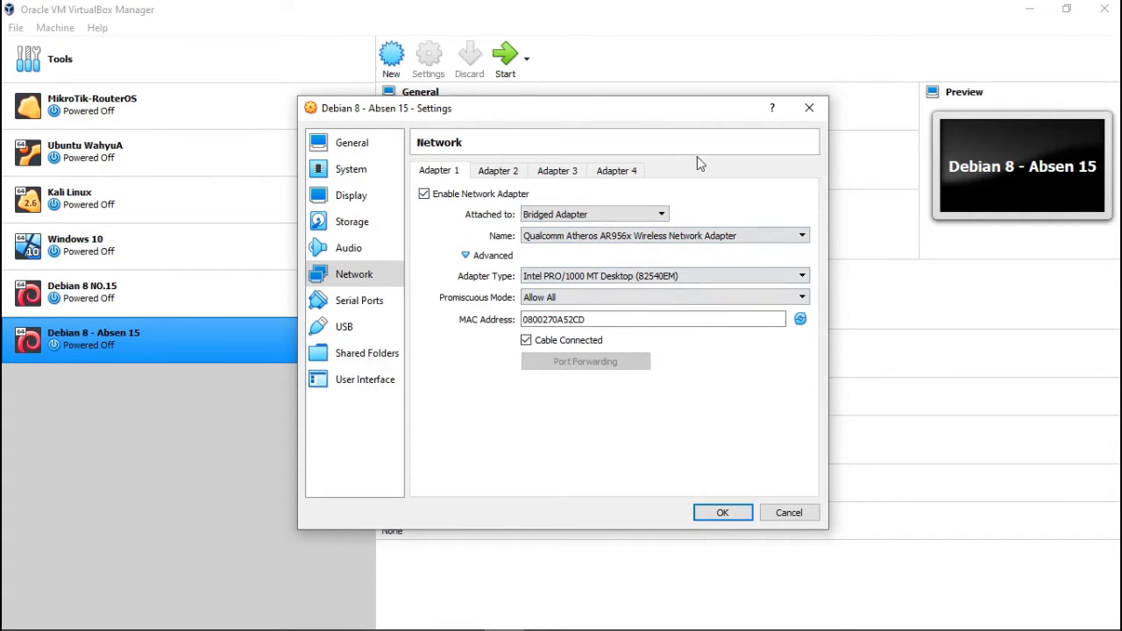
pyautogui.click(497, 172)
# Enable Adapter 2 as Host-only on VirtualBox Host-Only Ethernet Adapter, Allow All, and save.
pyautogui.click(458, 195)
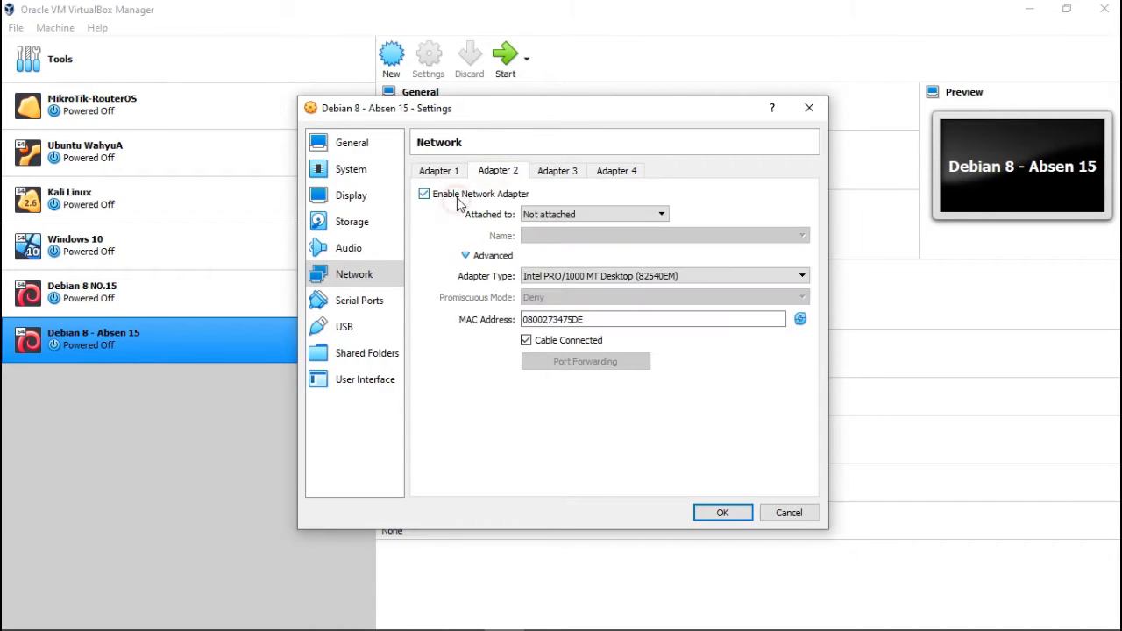
pyautogui.click(545, 212)
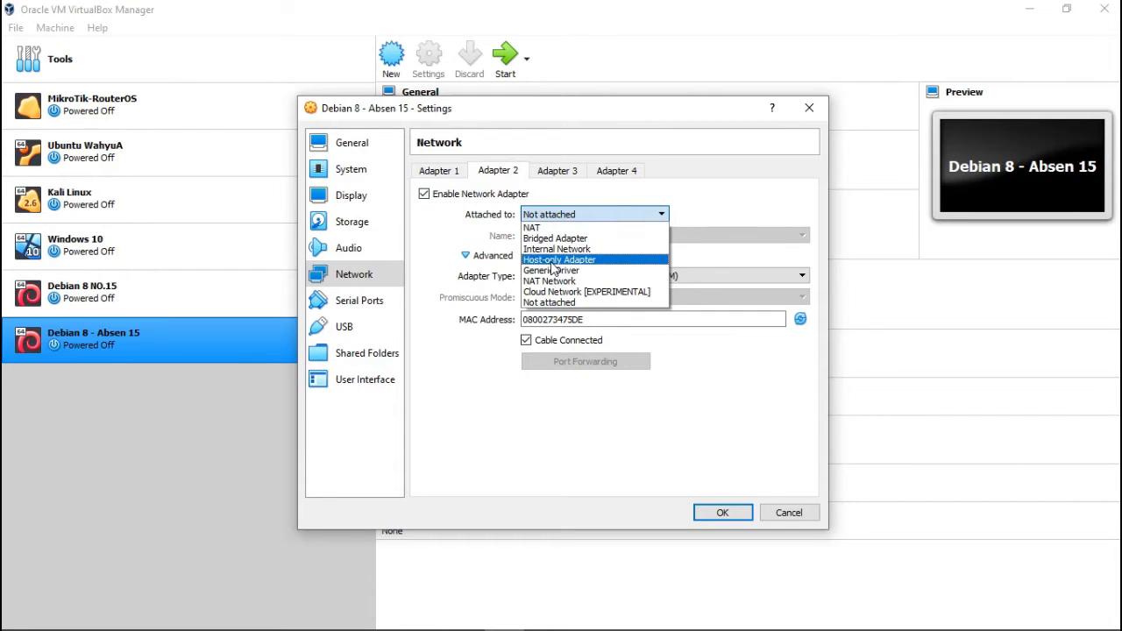
pyautogui.click(553, 261)
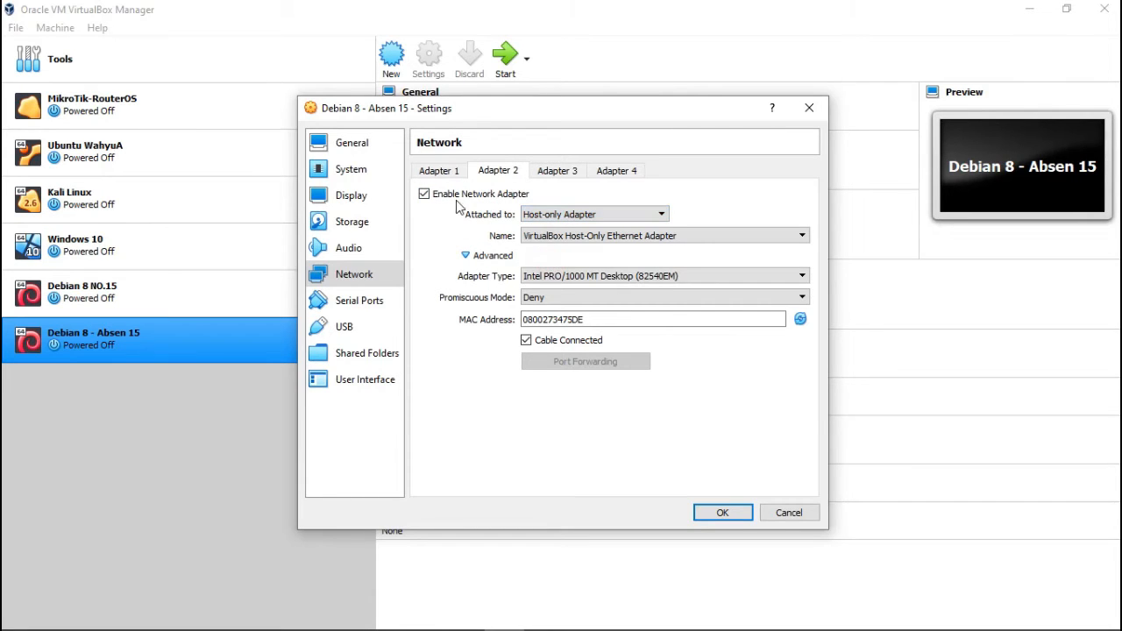
pyautogui.click(570, 237)
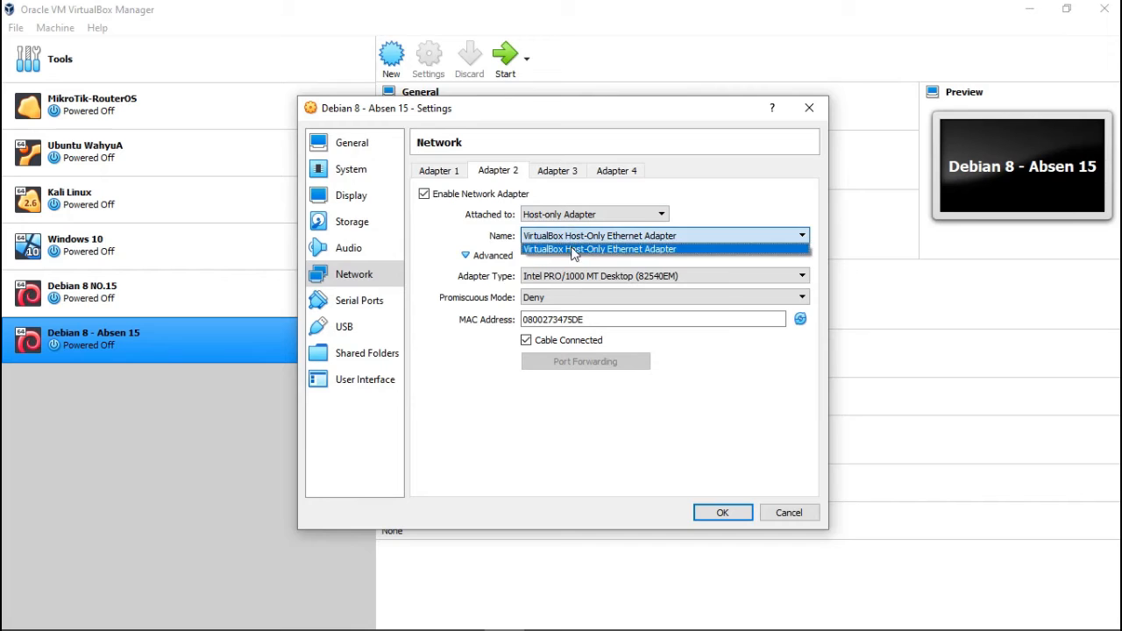
pyautogui.click(572, 251)
pyautogui.click(562, 298)
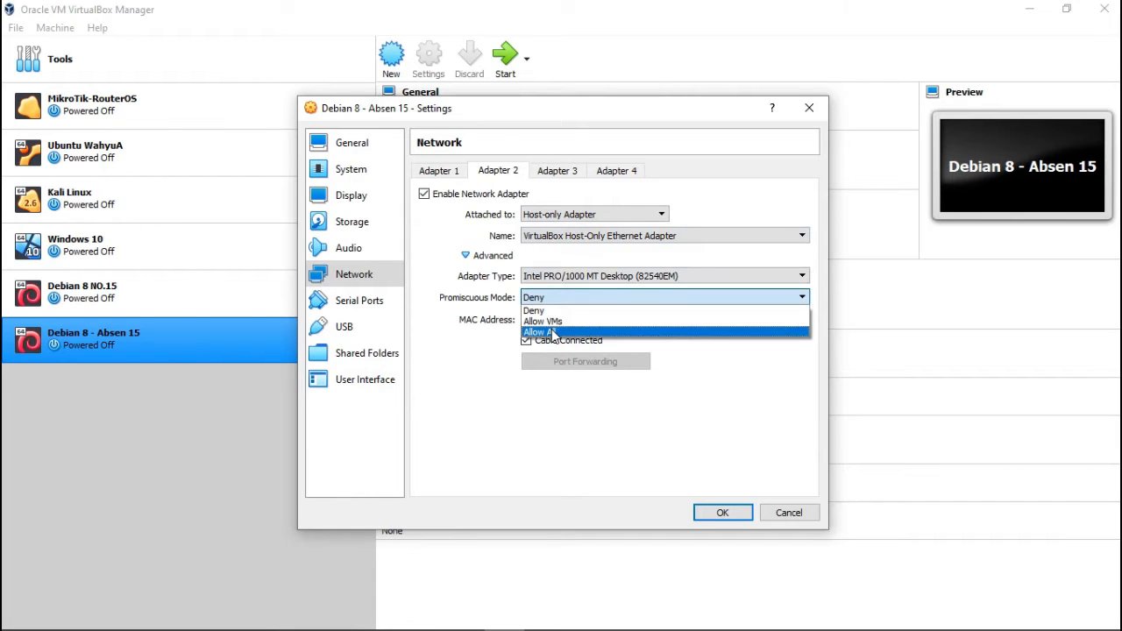
pyautogui.click(552, 331)
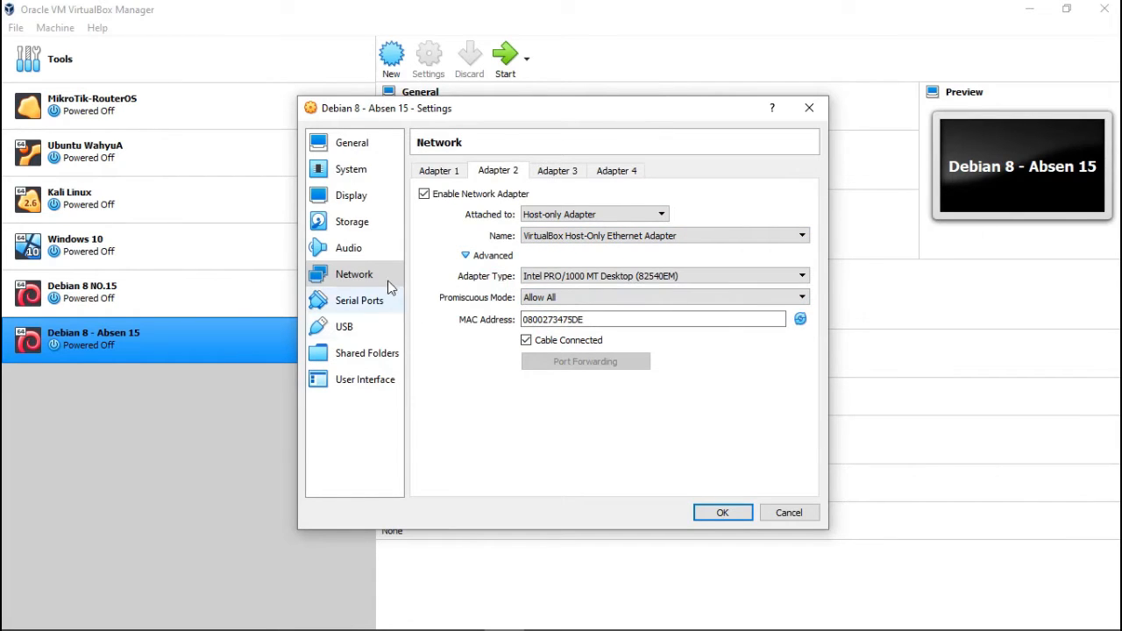
pyautogui.click(368, 223)
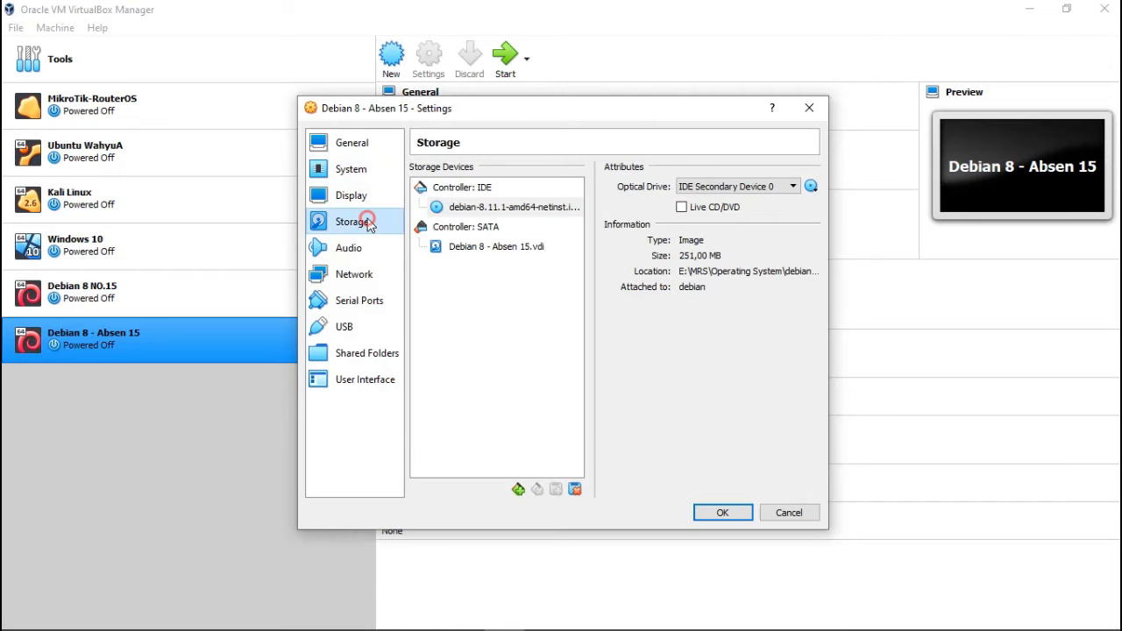
pyautogui.click(711, 511)
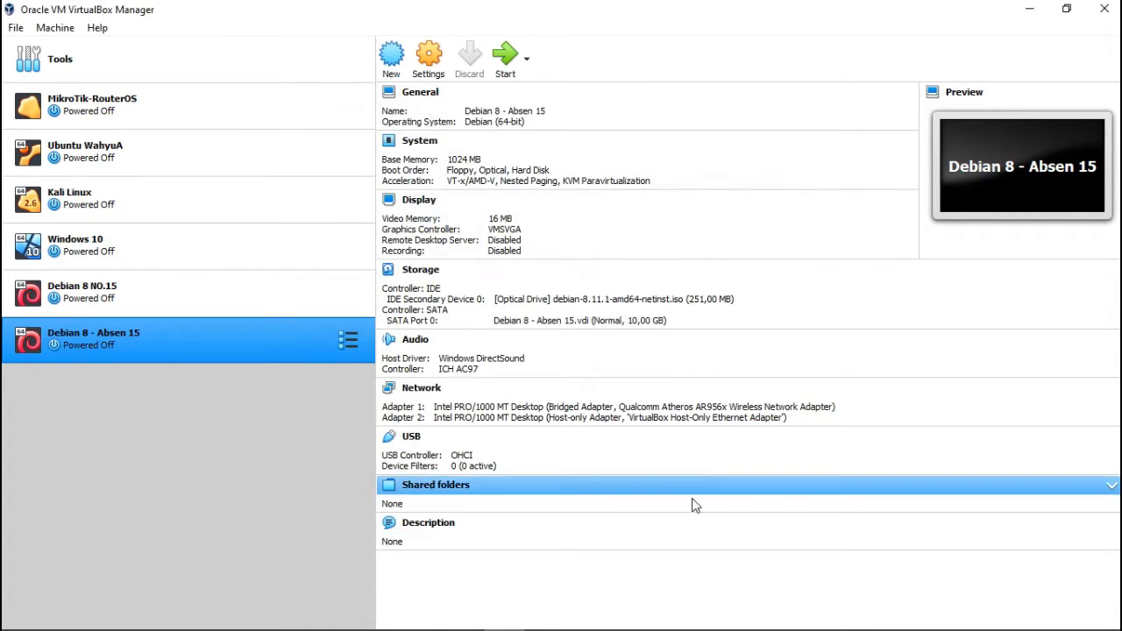
# Start Debian 8 - Absen 15, dismissing the start-up disk prompt and auto-capture notice.
pyautogui.click(504, 61)
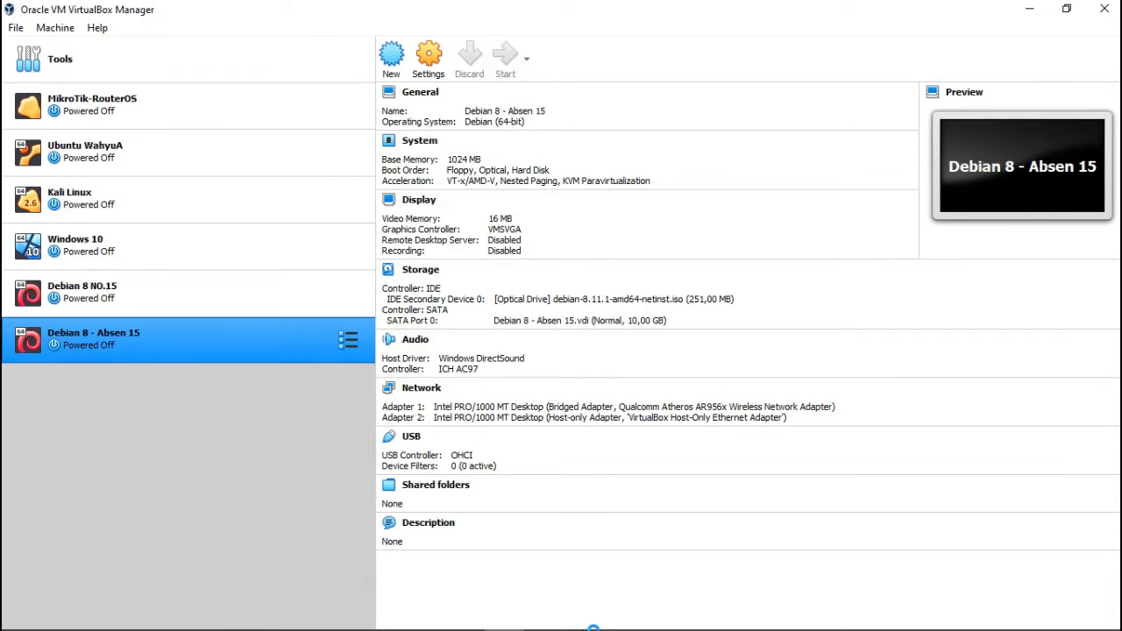
pyautogui.moveTo(593, 628)
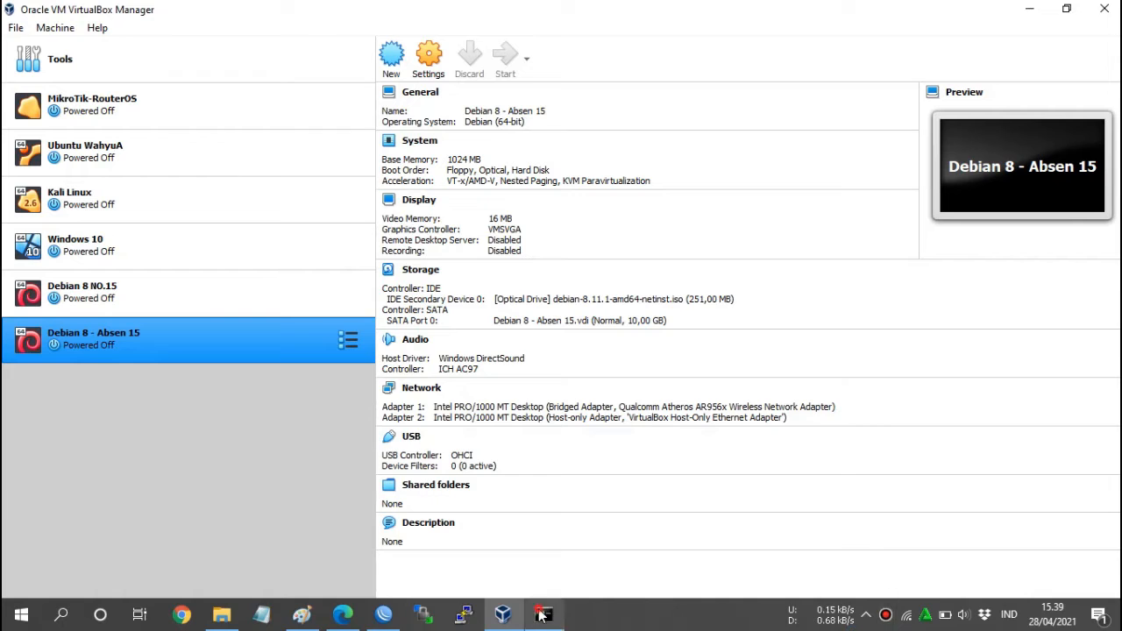
pyautogui.click(384, 613)
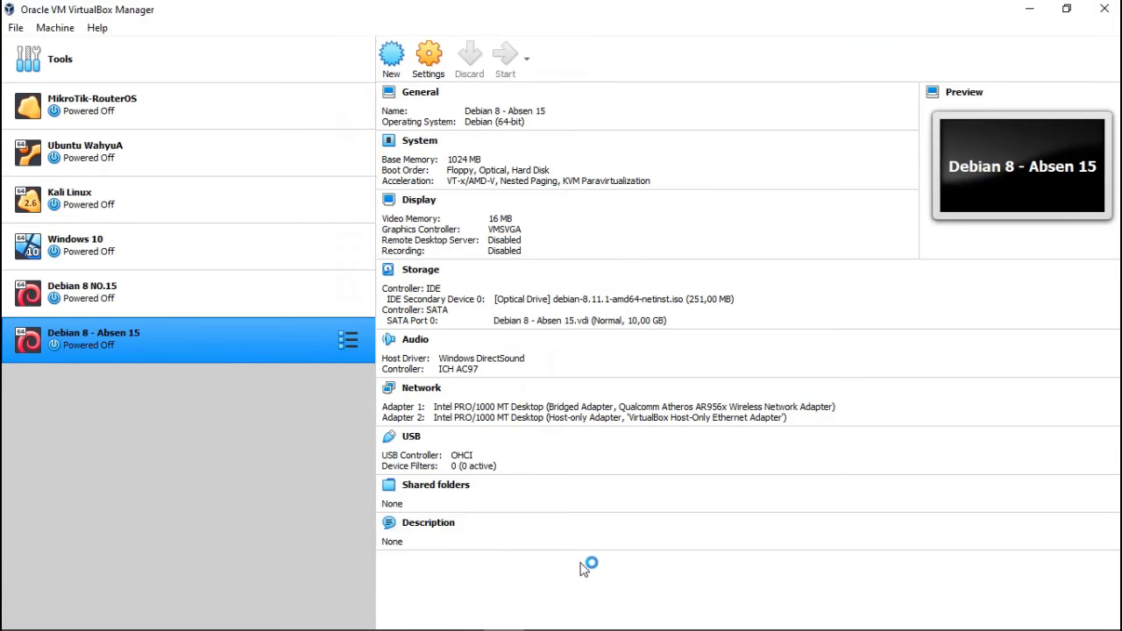
pyautogui.click(886, 616)
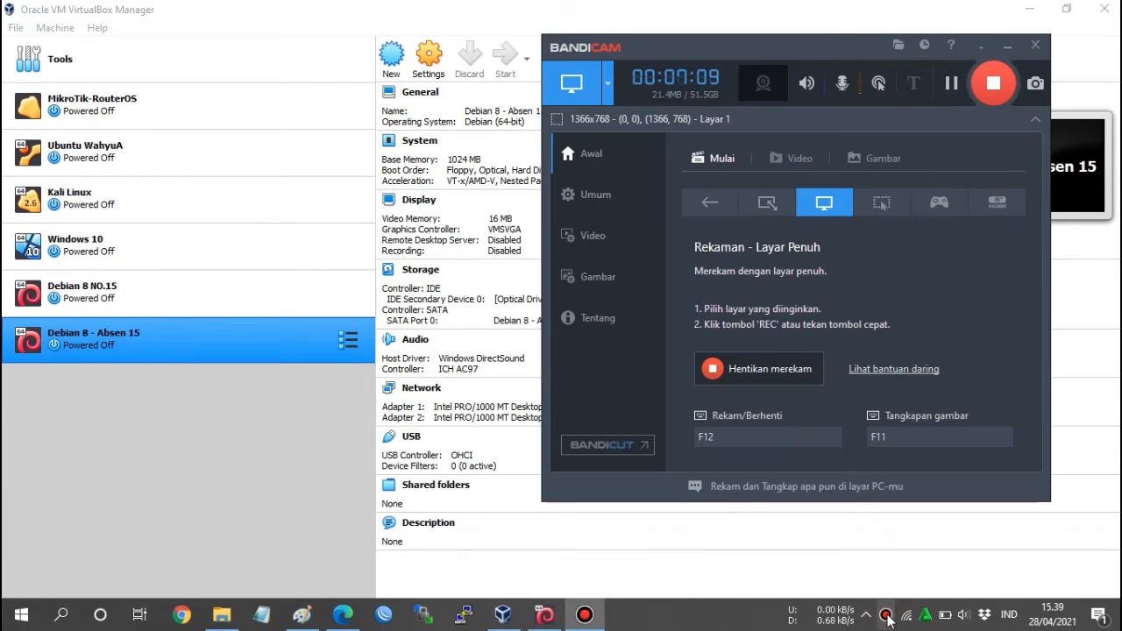
pyautogui.click(981, 47)
pyautogui.click(561, 613)
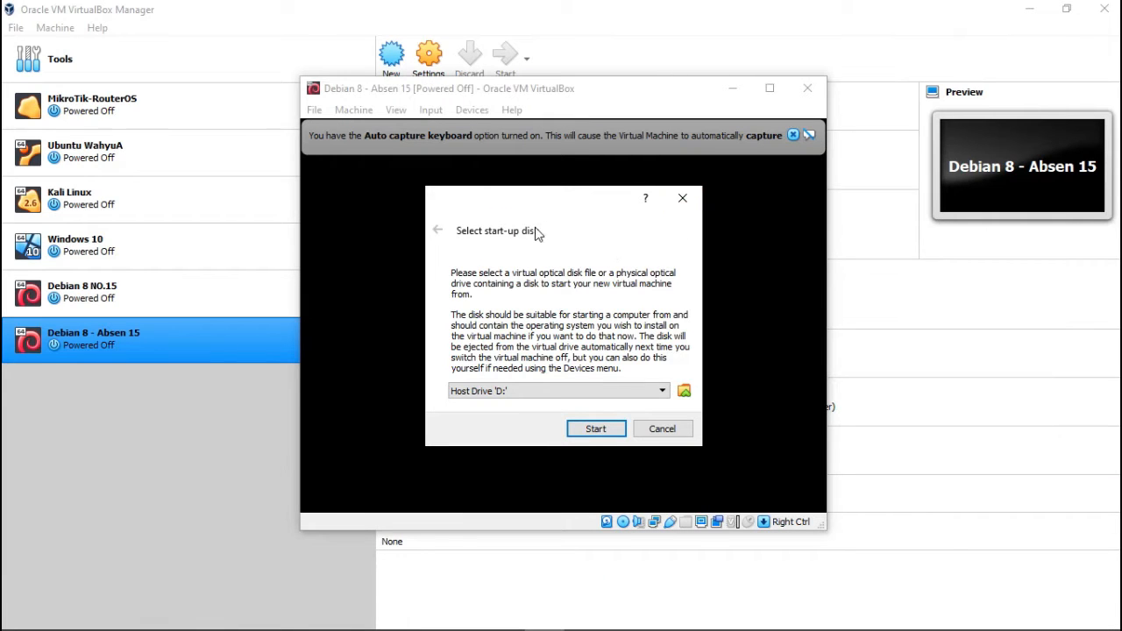
pyautogui.click(686, 202)
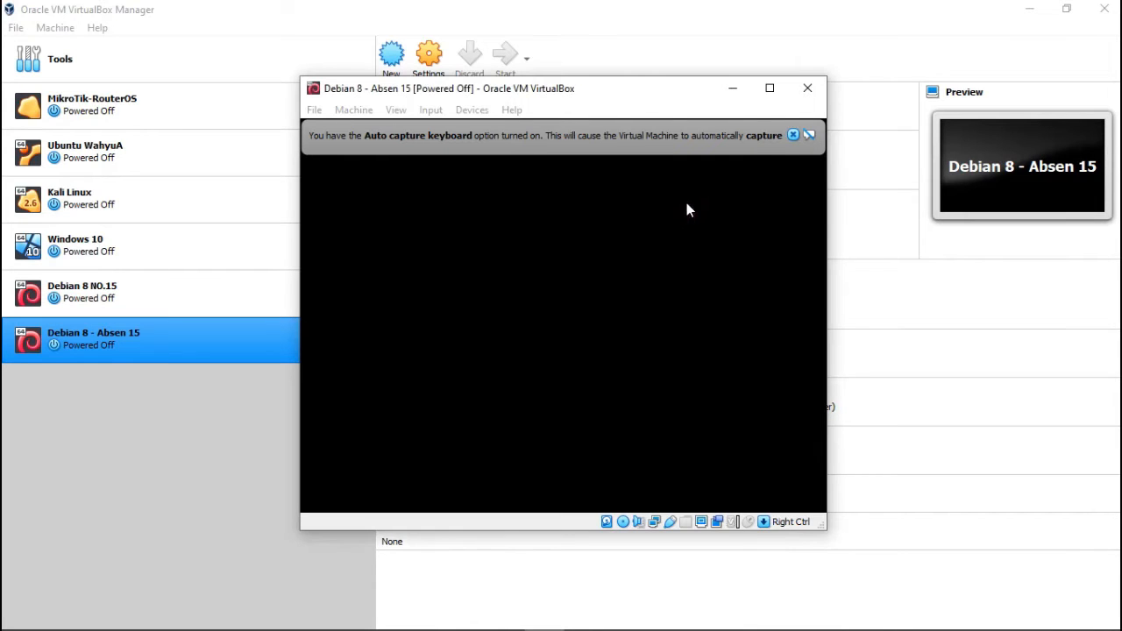
pyautogui.click(792, 134)
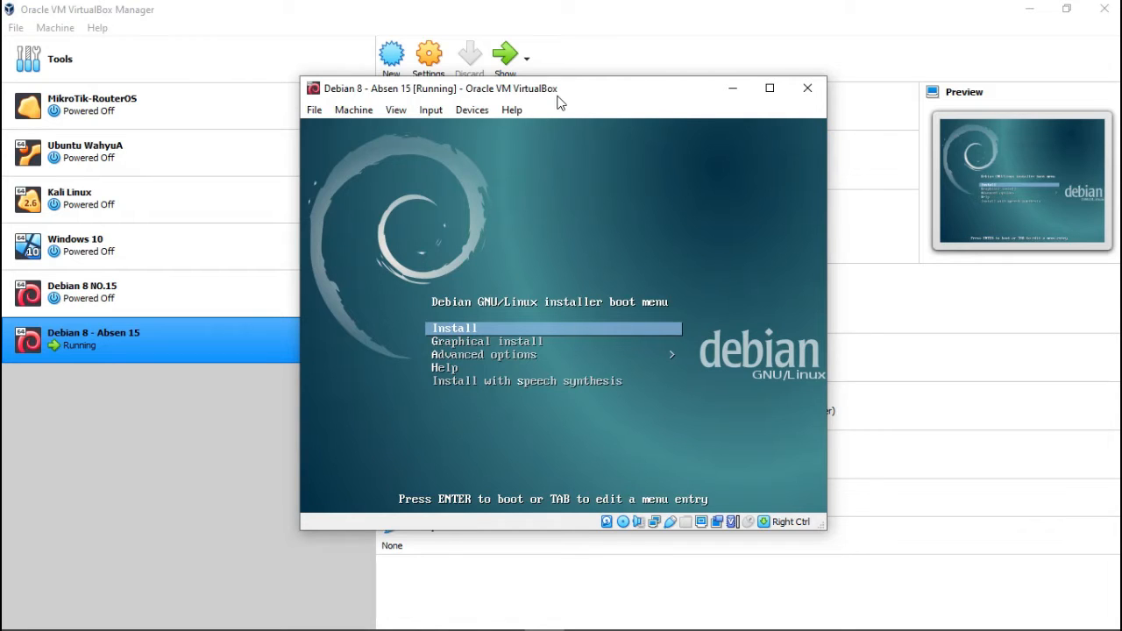
# Boot the text-mode Install entry from the Debian boot menu.
pyautogui.press('Down')
pyautogui.press('Up')
pyautogui.press('Return')
pyautogui.moveTo(557, 97); pyautogui.dragTo(501, 55)
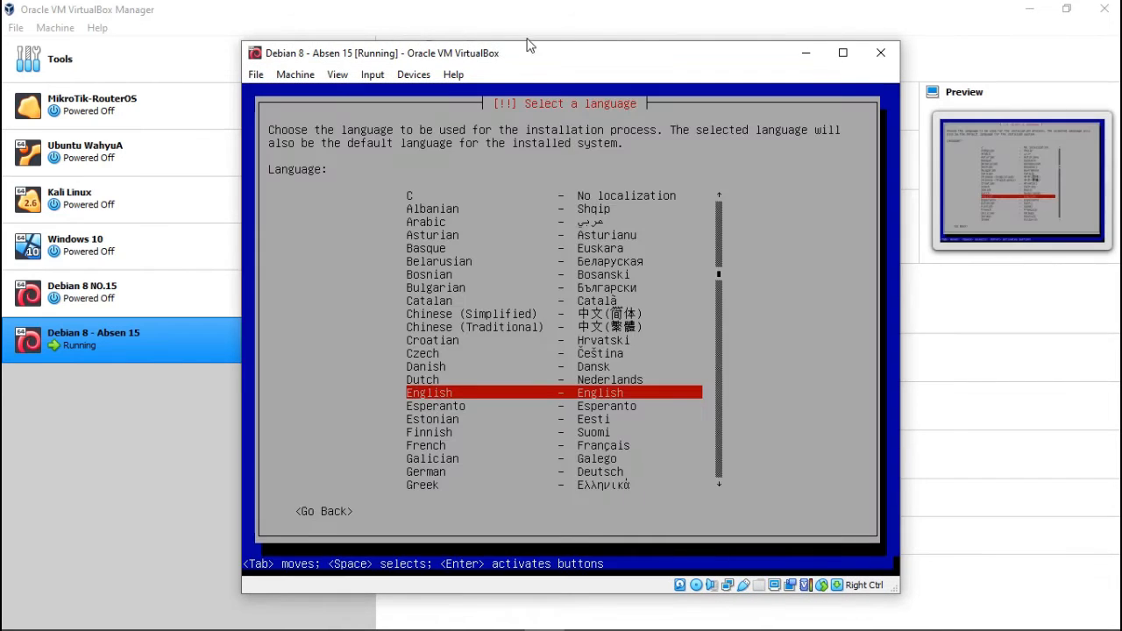
pyautogui.click(517, 61)
# Accept English language, United States location and American English keymap.
pyautogui.press('Return')
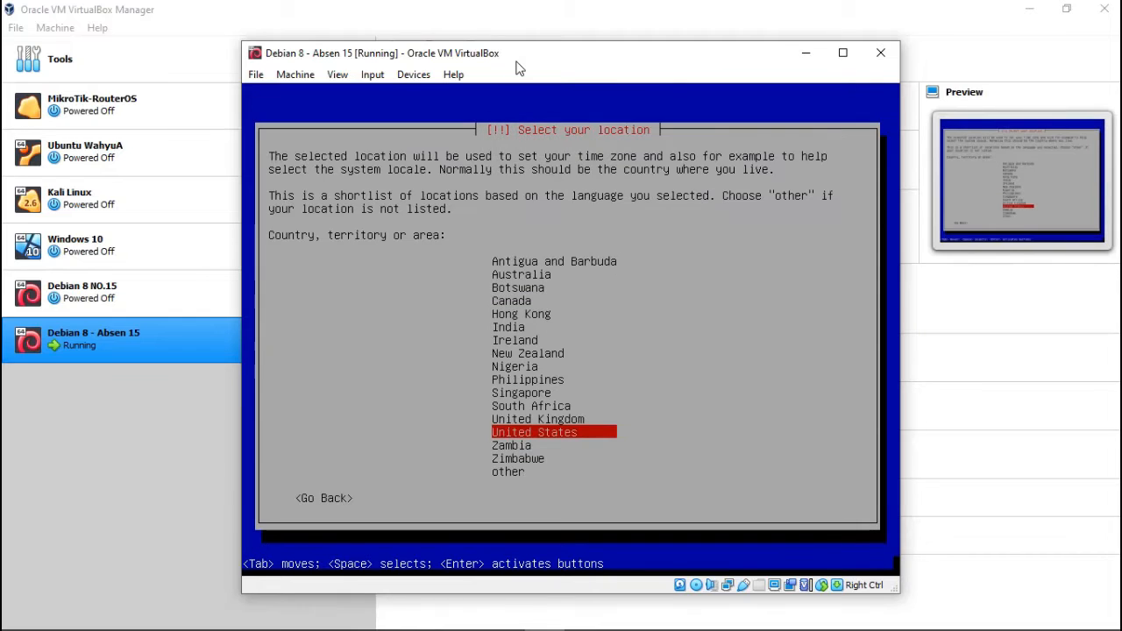
pyautogui.press('Return')
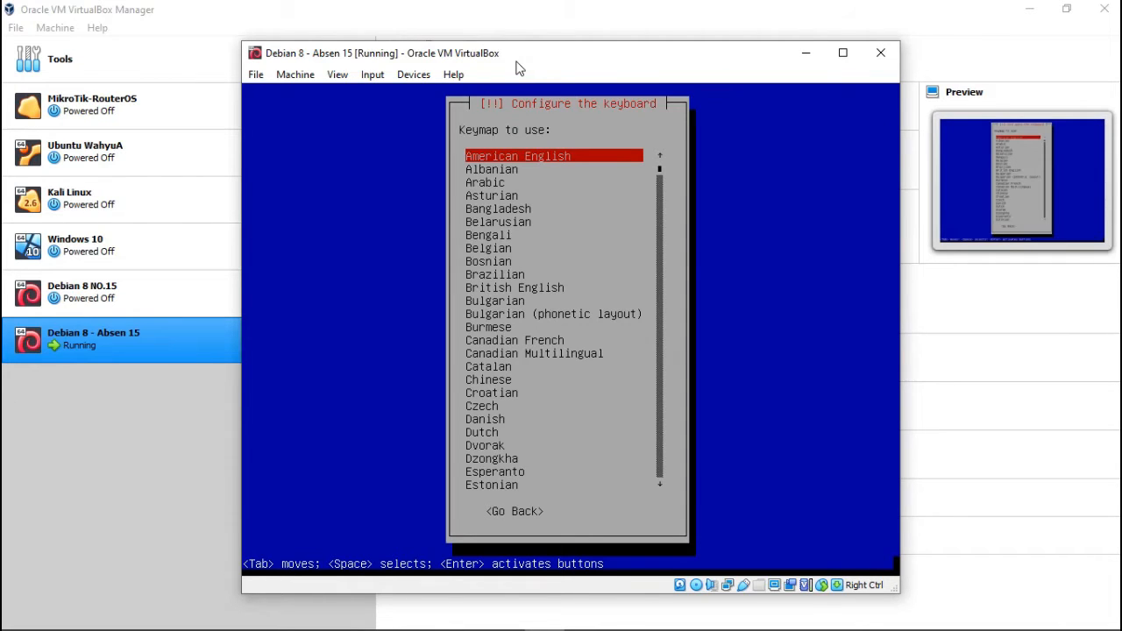
pyautogui.press('Return')
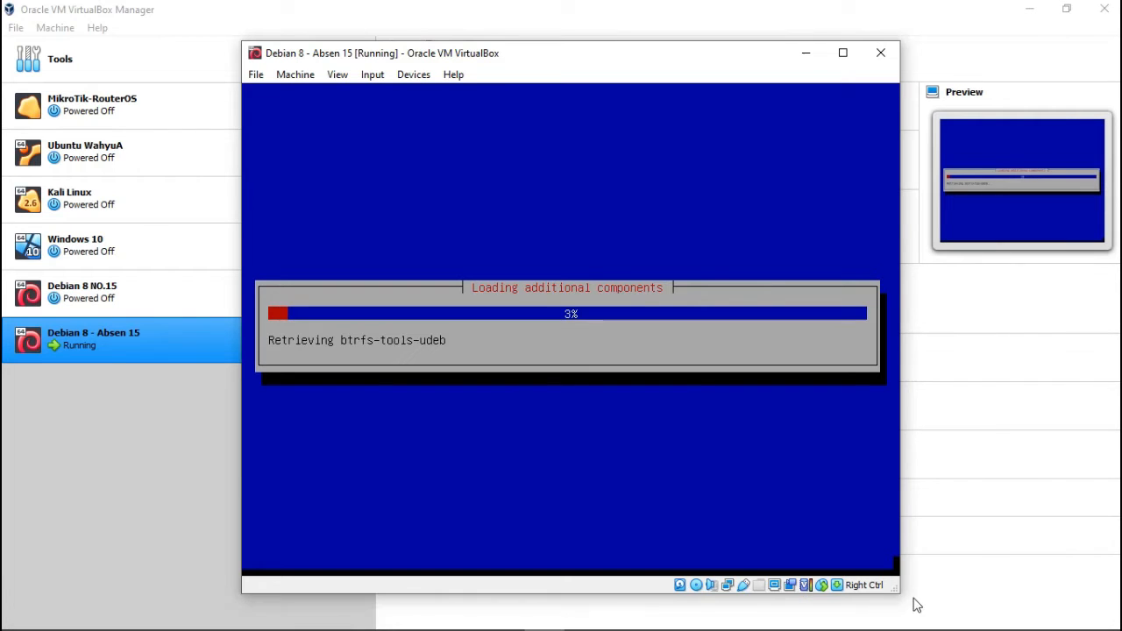
# Toggle the VM's Network Adapter 1 connection and disconnect the host from the AwansID.NET Wi-Fi.
pyautogui.rightClick(730, 588)
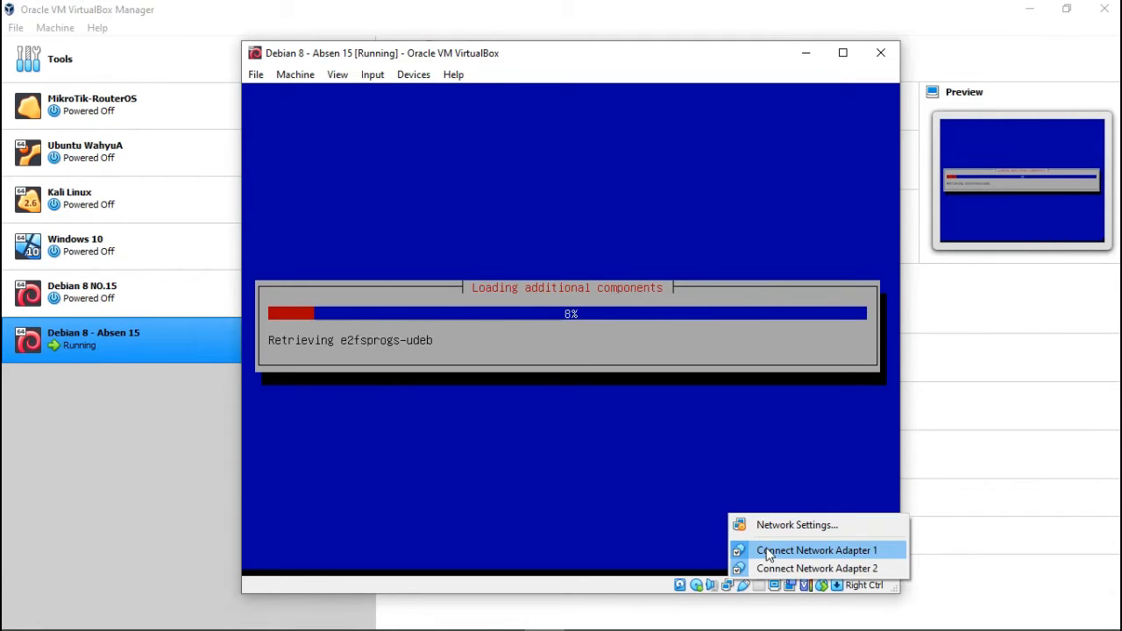
pyautogui.click(766, 549)
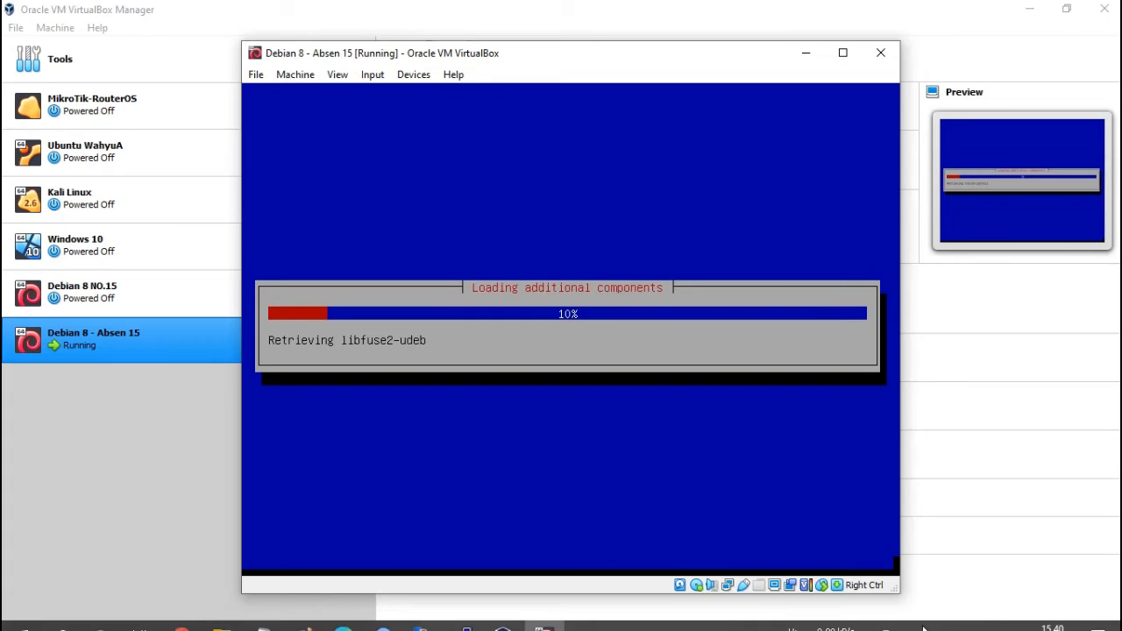
pyautogui.click(901, 620)
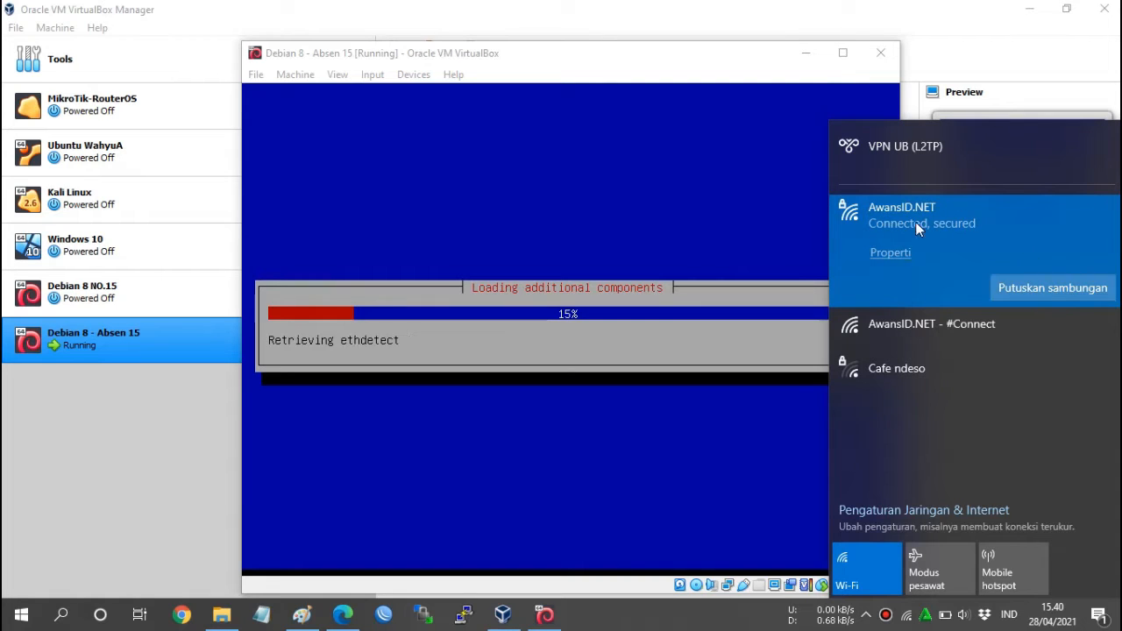
pyautogui.click(1000, 287)
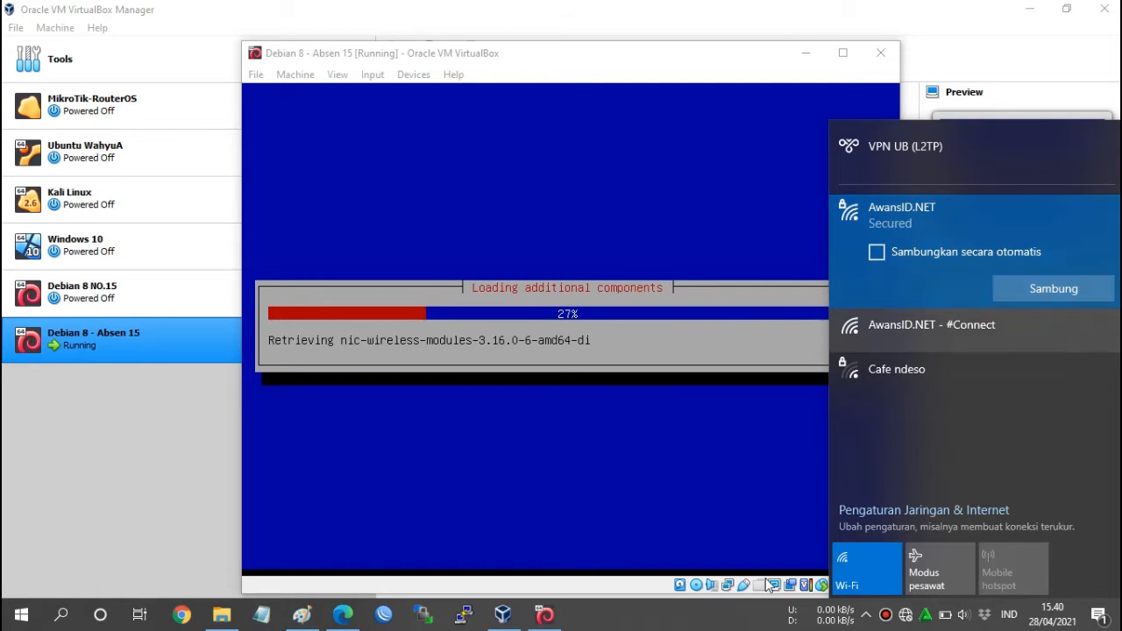
pyautogui.click(727, 587)
# Recheck the VM's network adapter options, then bring up the IP allocation image in Paint.
pyautogui.rightClick(727, 585)
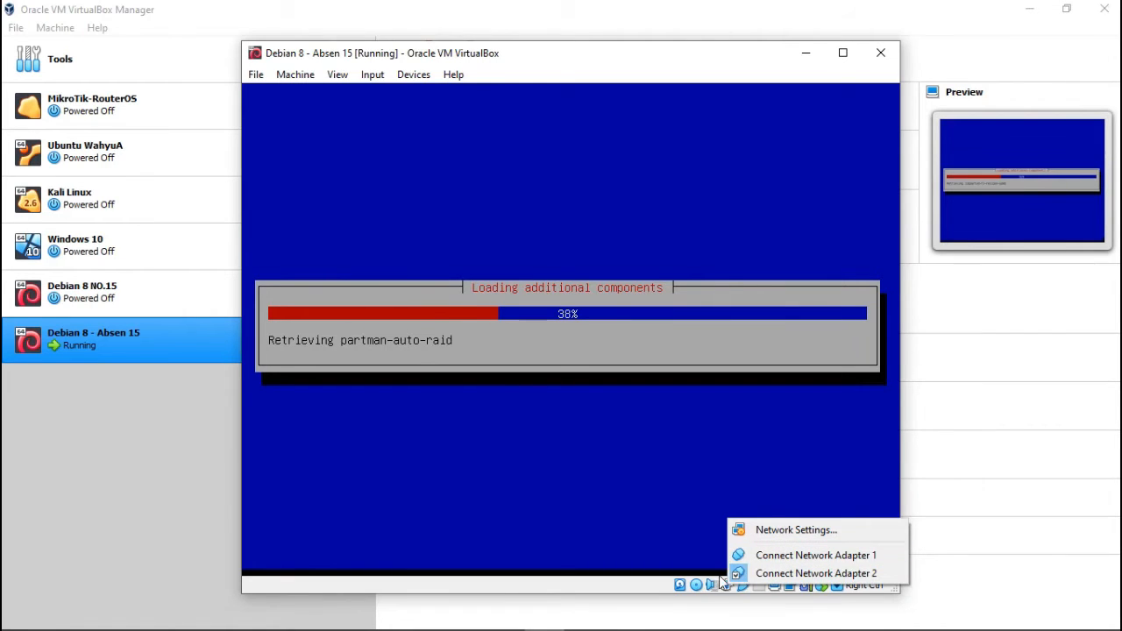
pyautogui.click(527, 59)
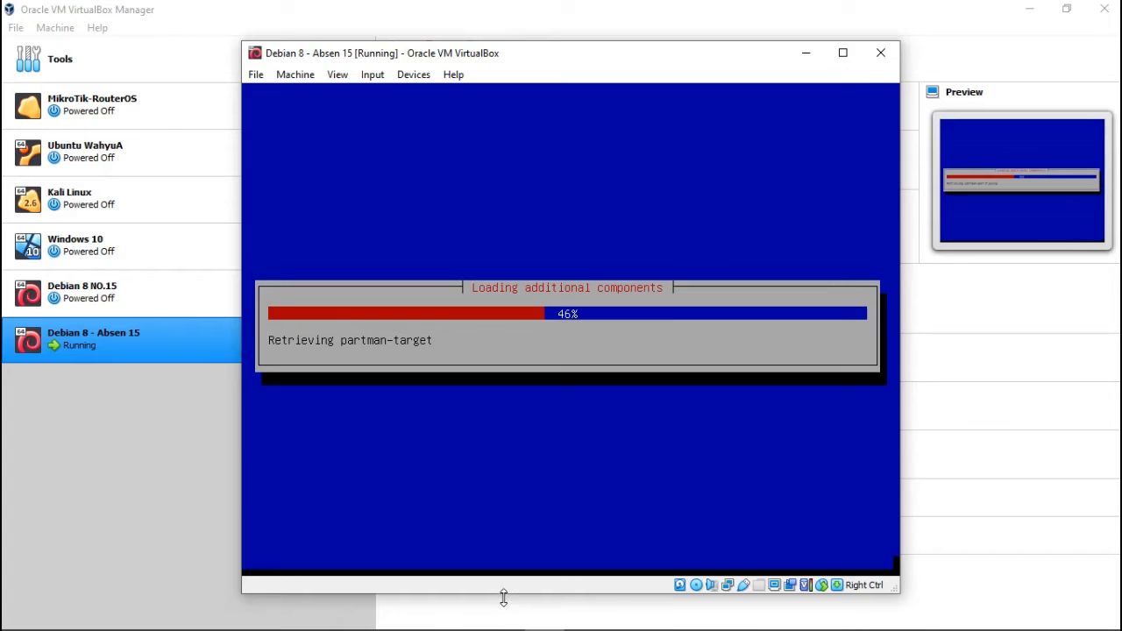
pyautogui.moveTo(502, 614)
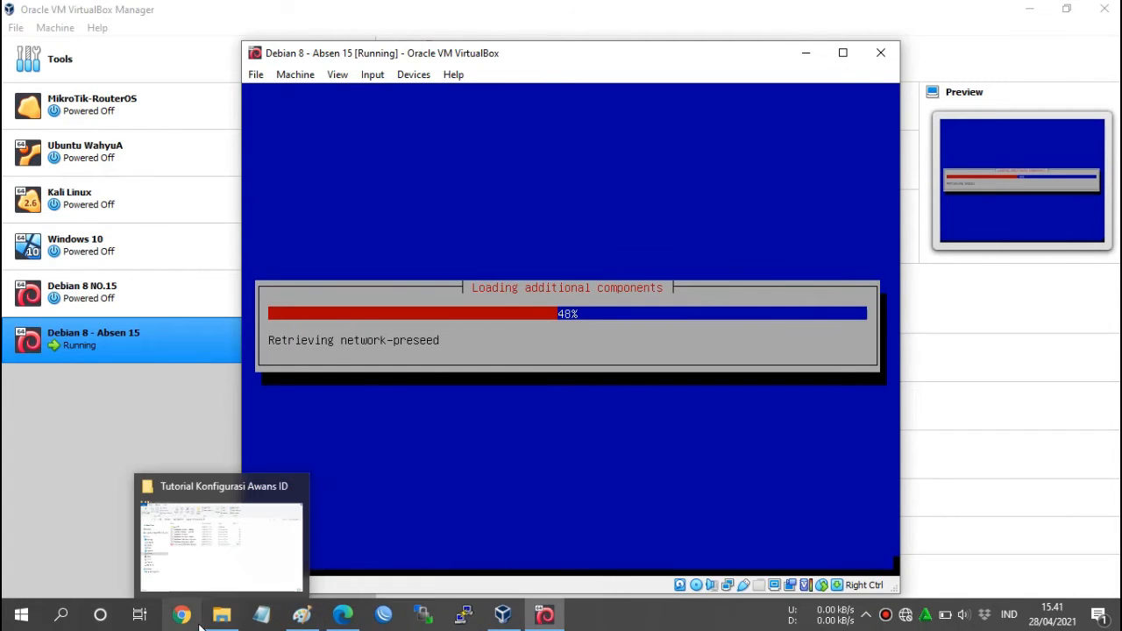
pyautogui.click(302, 616)
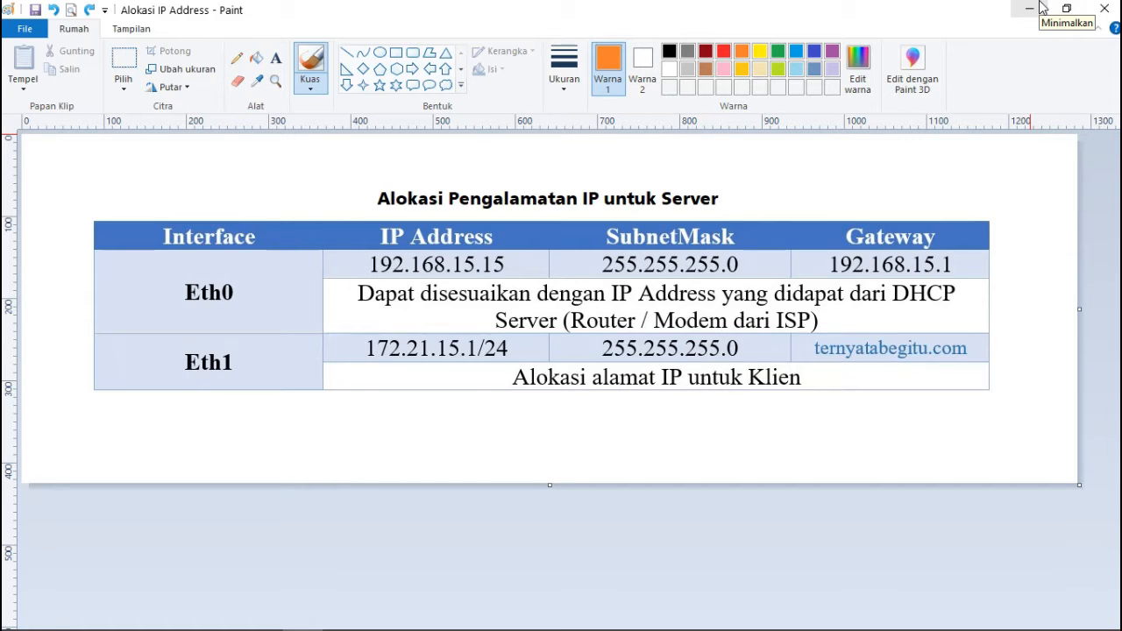
# Minimize the Alokasi IP Address image in Paint to return to the installer.
pyautogui.click(1040, 8)
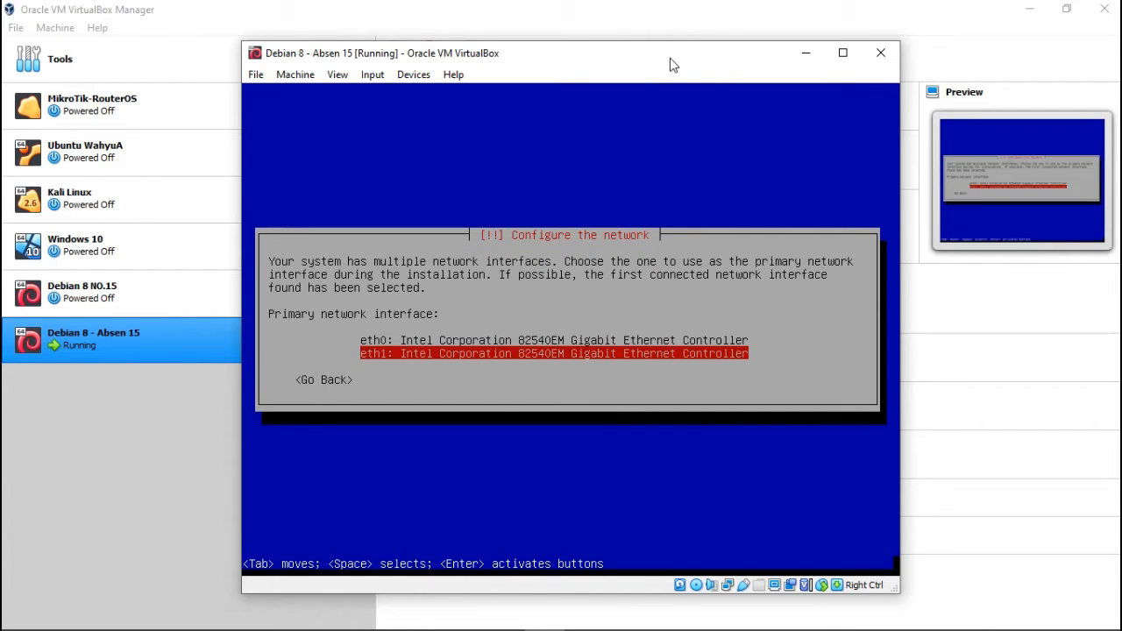
# After rechecking the IP table in Paint, select eth0 as the primary network interface.
pyautogui.press('Up')
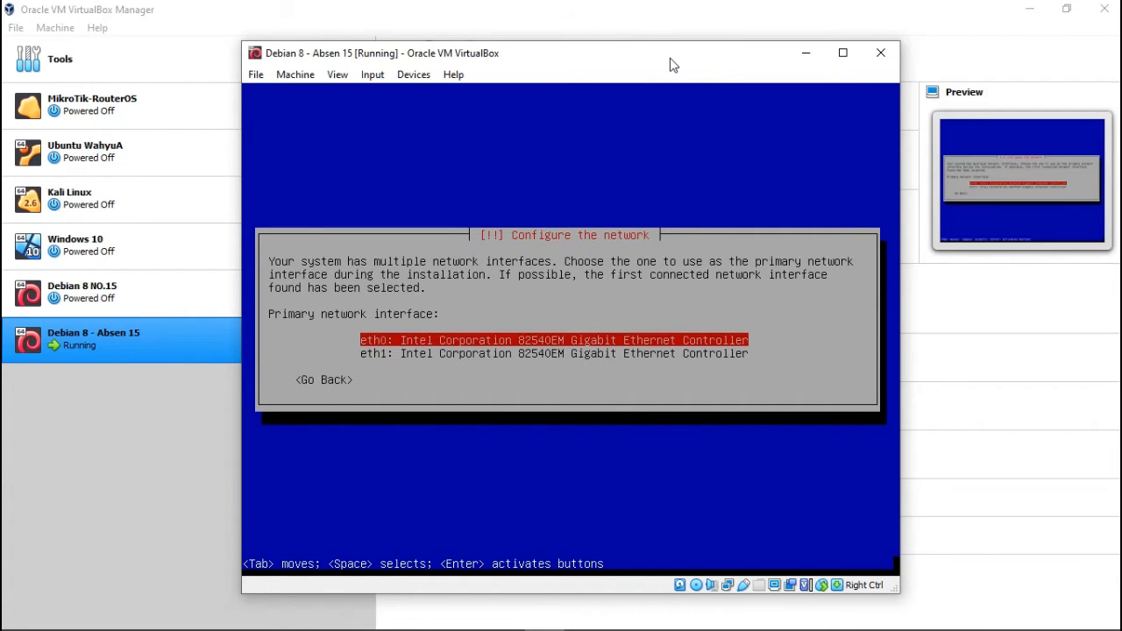
pyautogui.moveTo(342, 629)
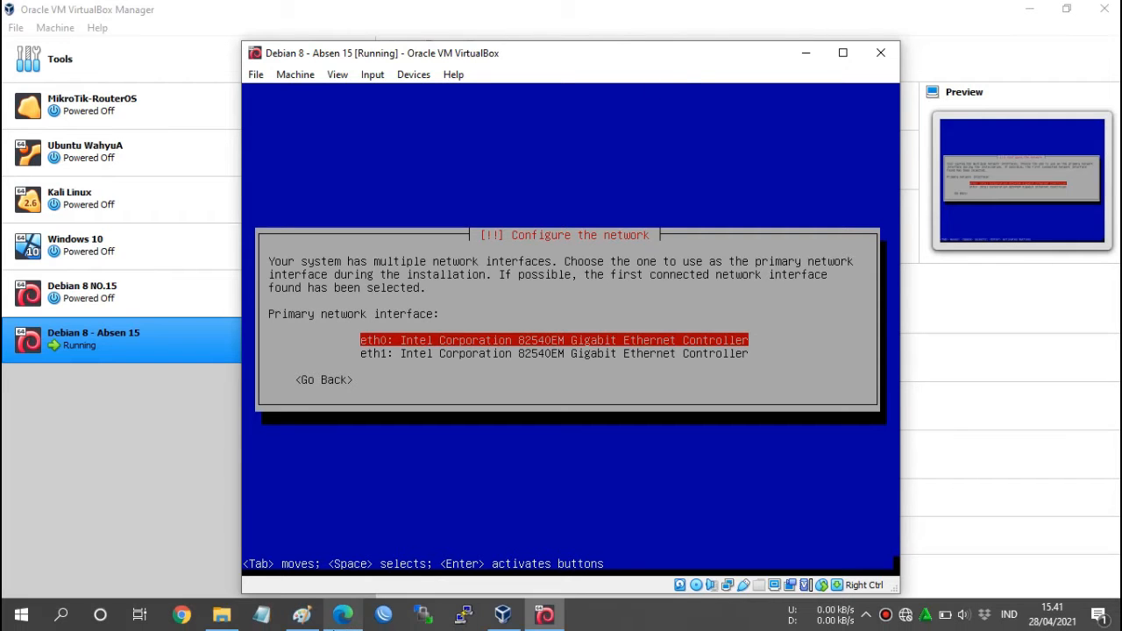
pyautogui.click(304, 624)
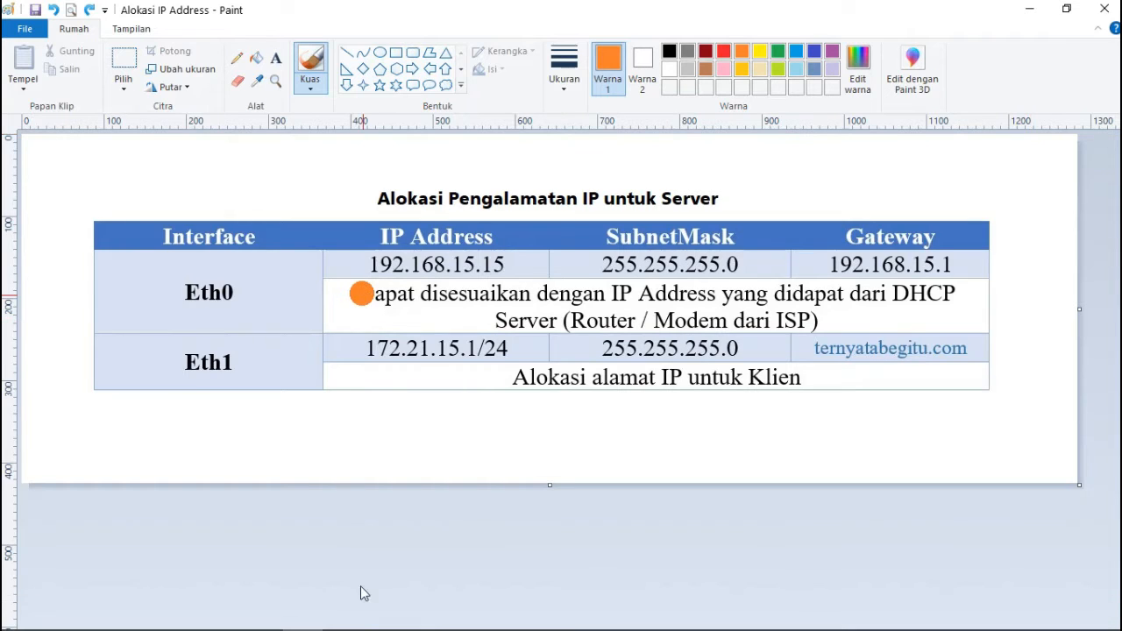
pyautogui.moveTo(336, 627)
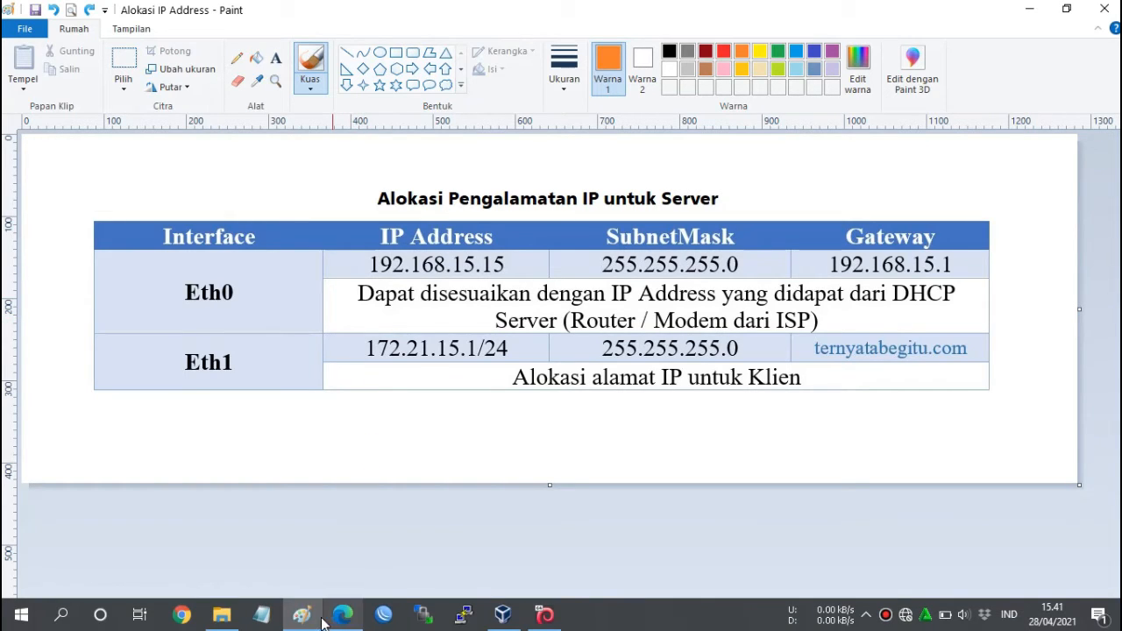
pyautogui.click(316, 620)
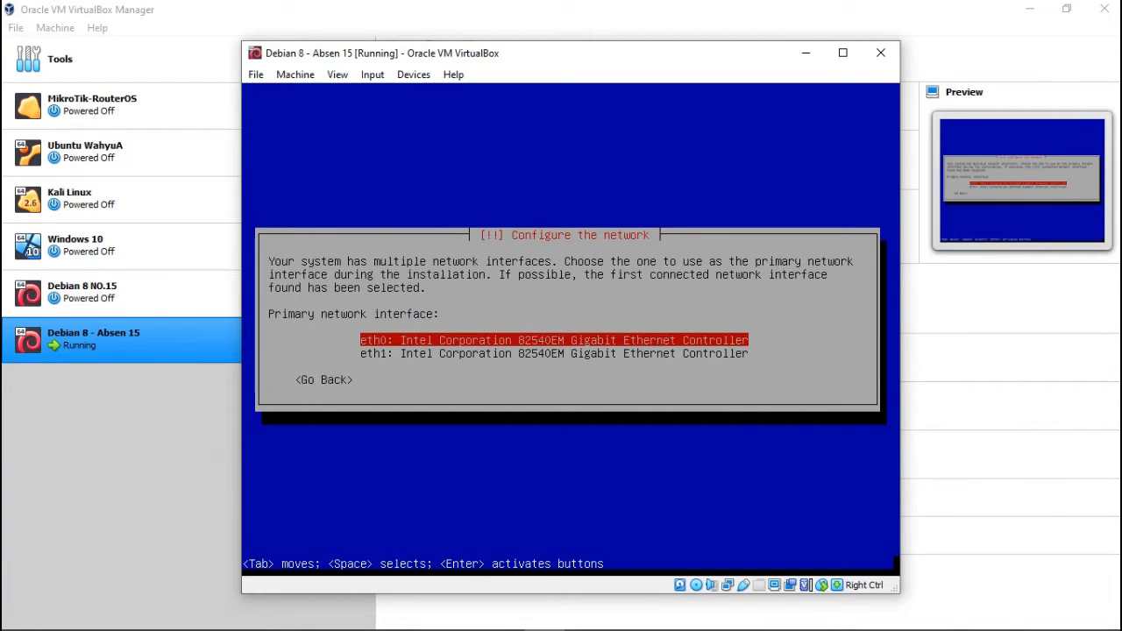
pyautogui.press('Down')
pyautogui.press('Up')
pyautogui.press('Return')
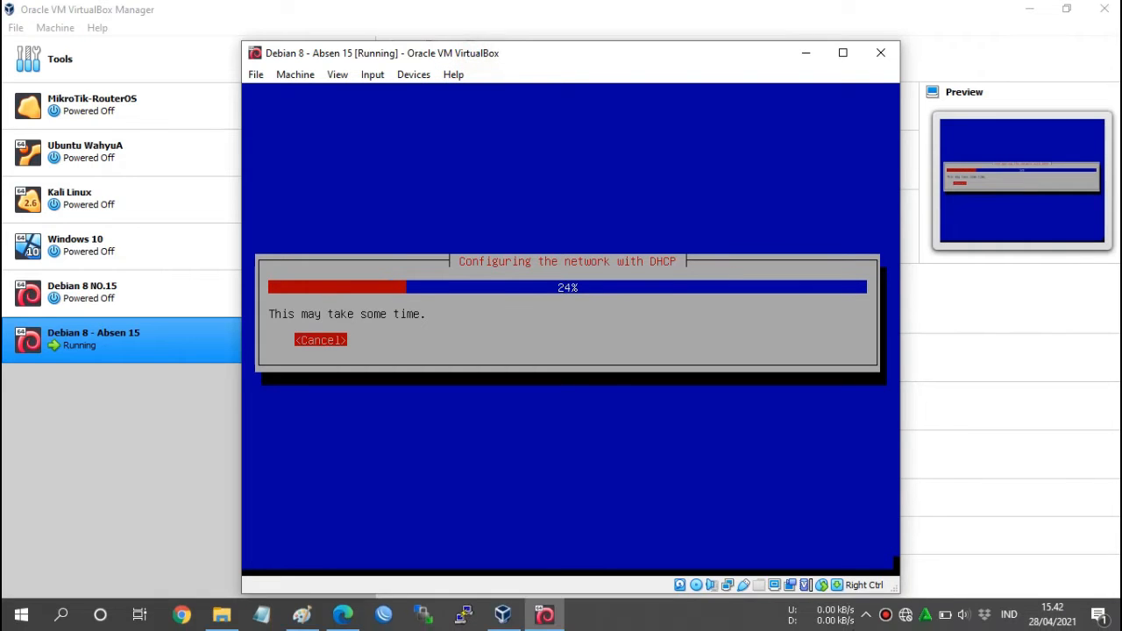
# Check the host Wi-Fi list while DHCP configuration runs, then refocus and nudge the VM window.
pyautogui.click(909, 625)
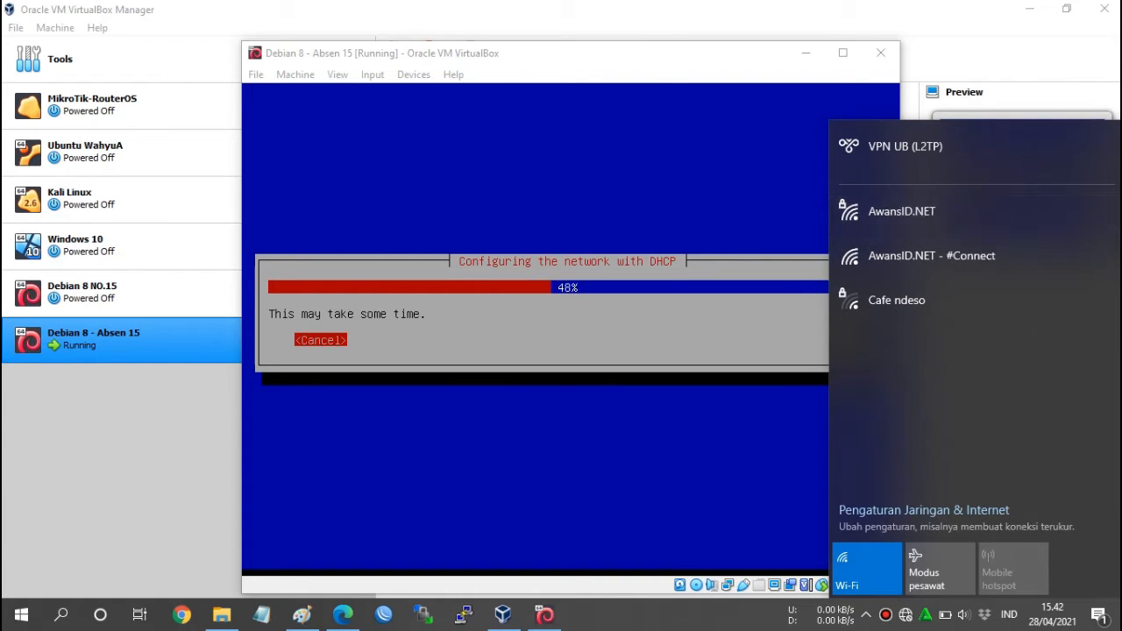
pyautogui.click(650, 67)
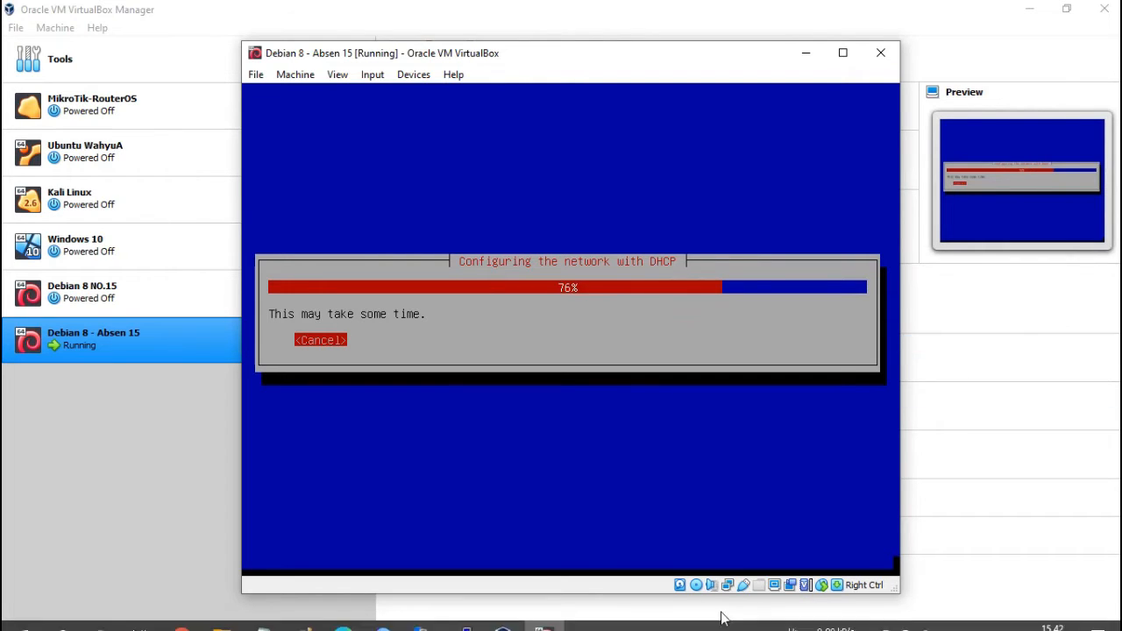
pyautogui.rightClick(728, 585)
pyautogui.click(680, 51)
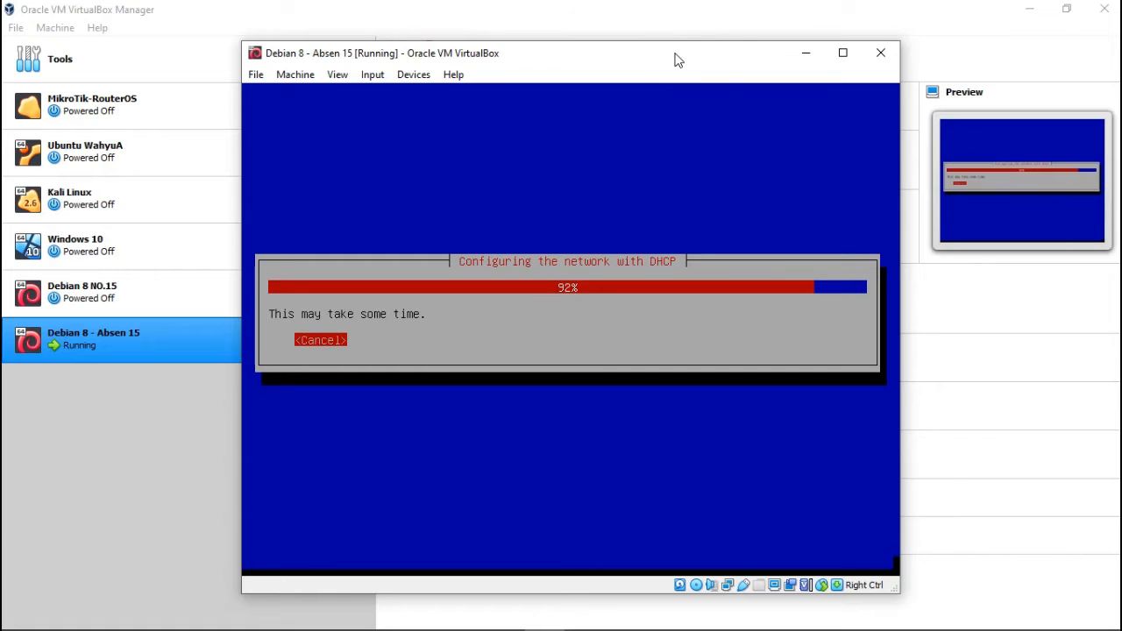
pyautogui.moveTo(675, 52); pyautogui.dragTo(676, 27)
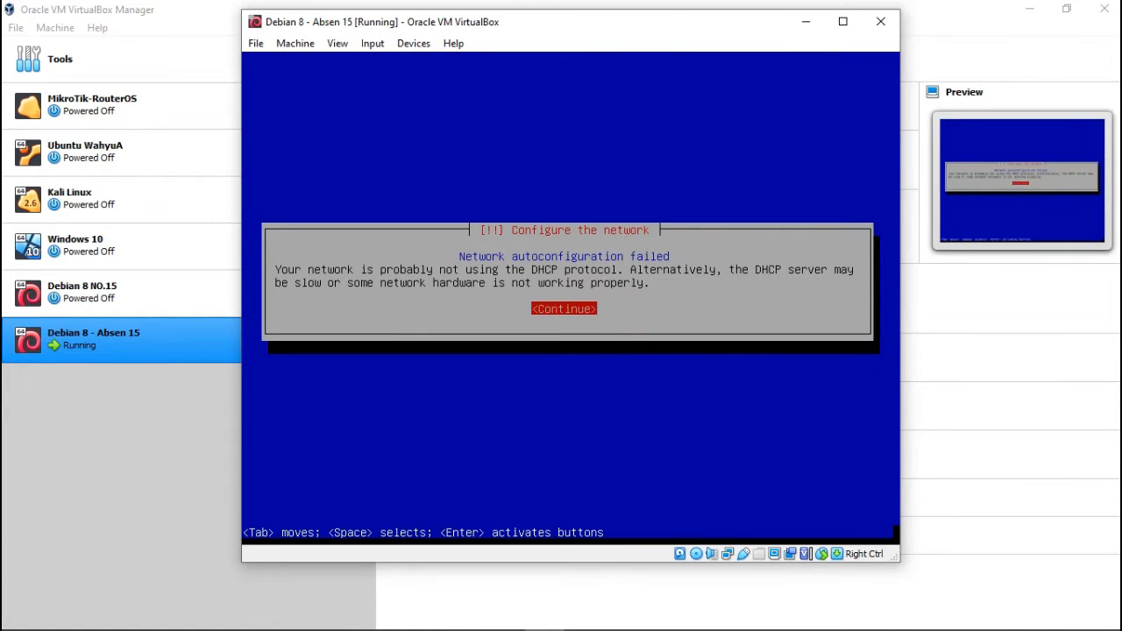
# Dismiss the autoconfiguration failure, choose 'Configure network manually', and view the Paint IP table.
pyautogui.press('Return')
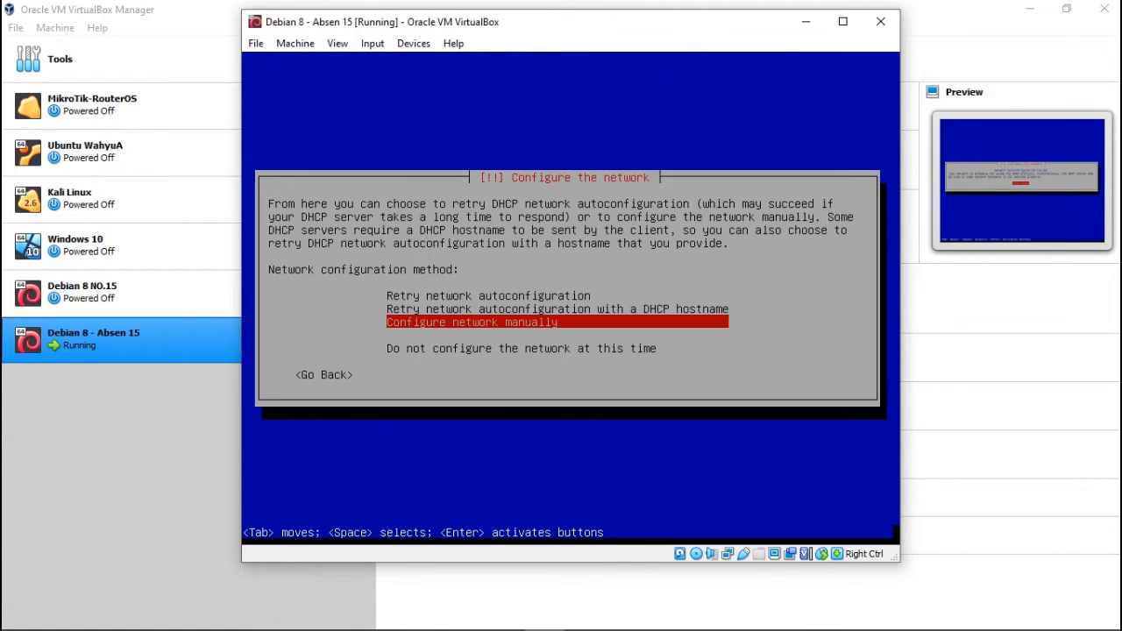
pyautogui.press('Up')
pyautogui.press('Up')
pyautogui.press('Down')
pyautogui.press('Down')
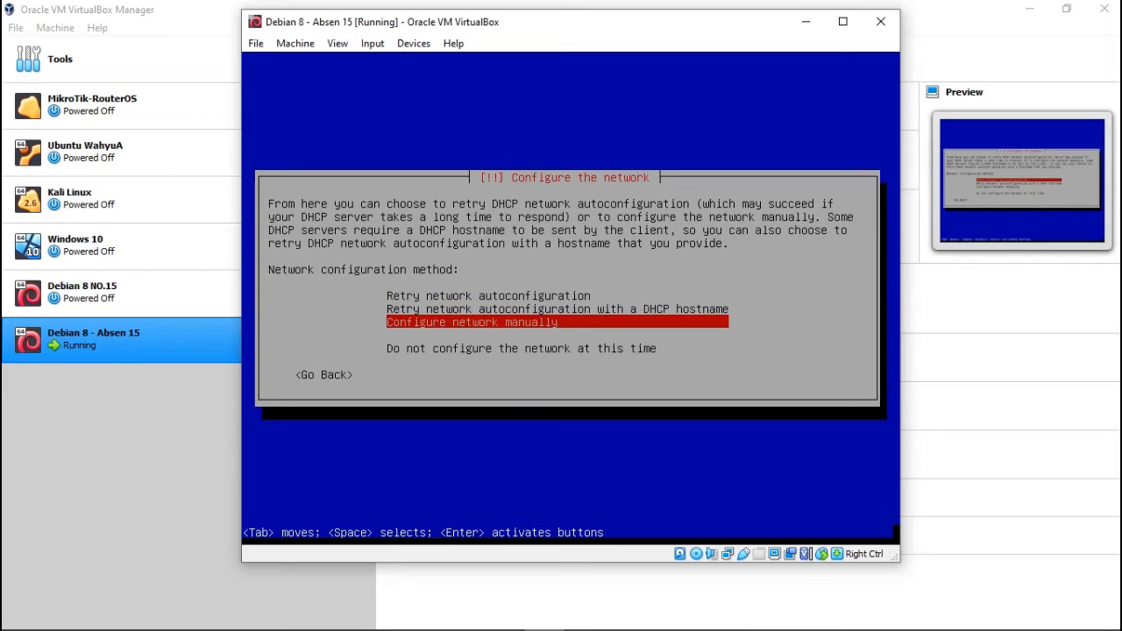
pyautogui.press('Up')
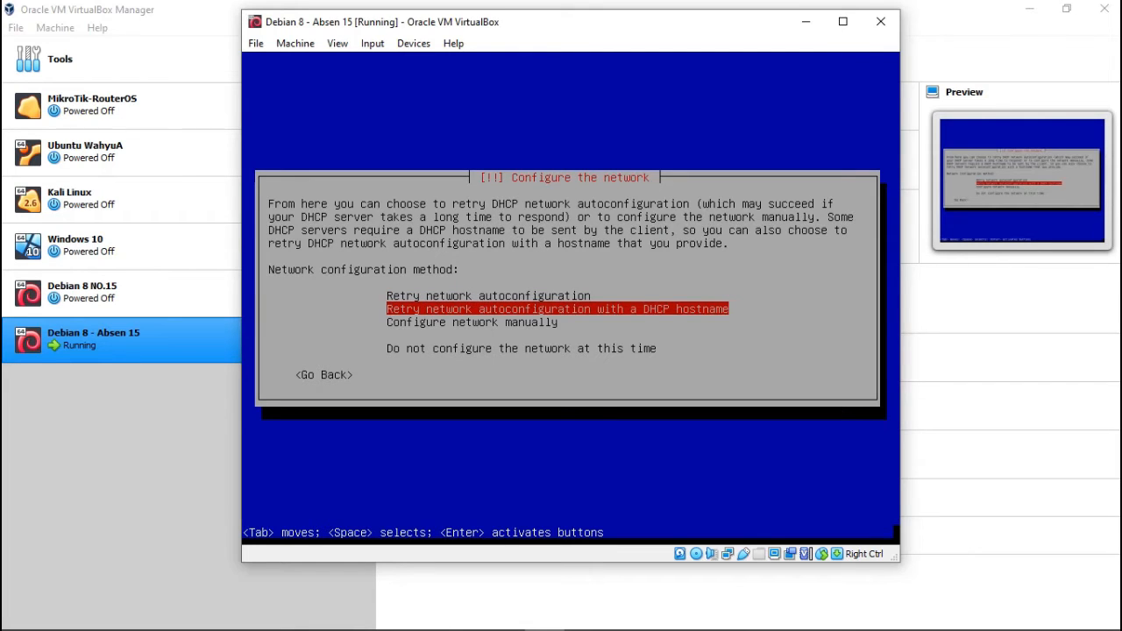
pyautogui.press('Down')
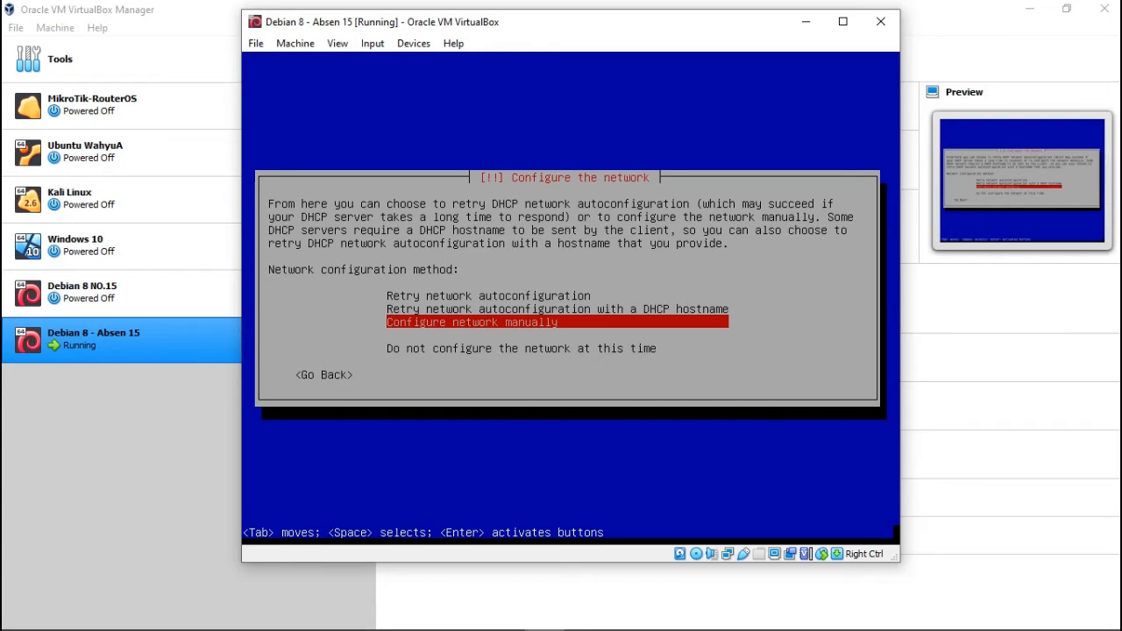
pyautogui.press('Return')
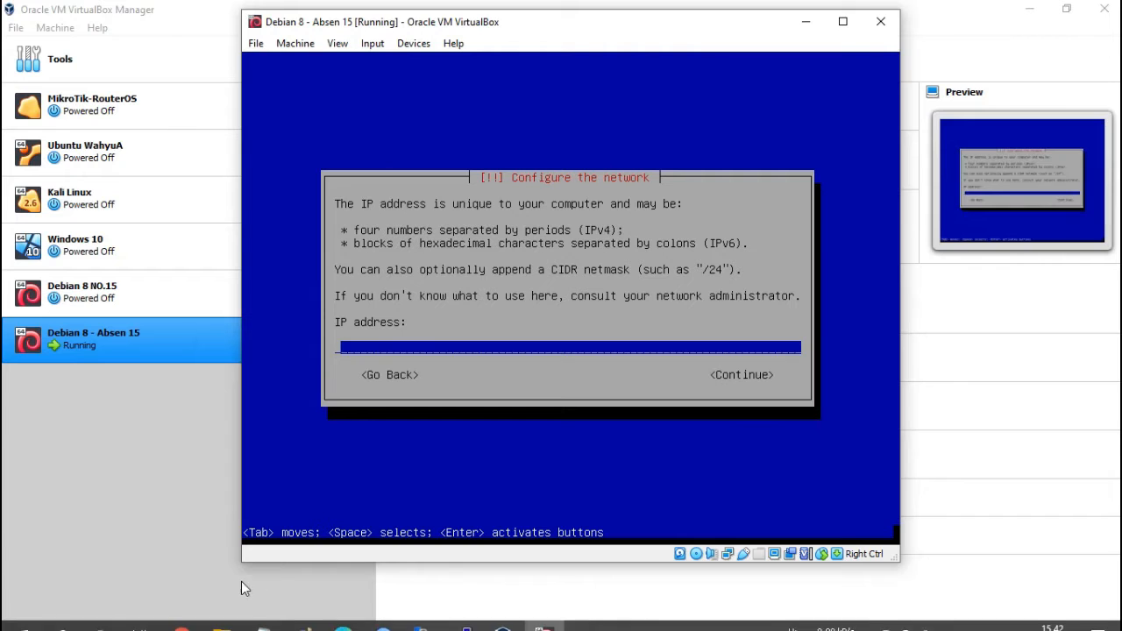
pyautogui.click(302, 615)
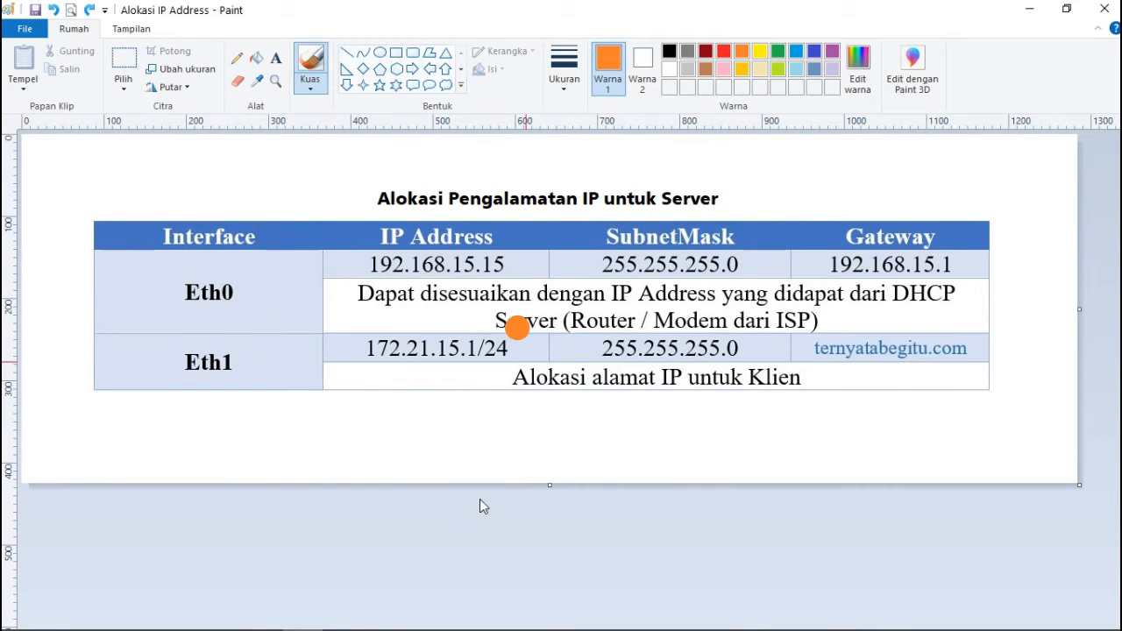
# Look over the server IP allocation table, then return to the installer's IP address prompt.
pyautogui.moveTo(350, 626)
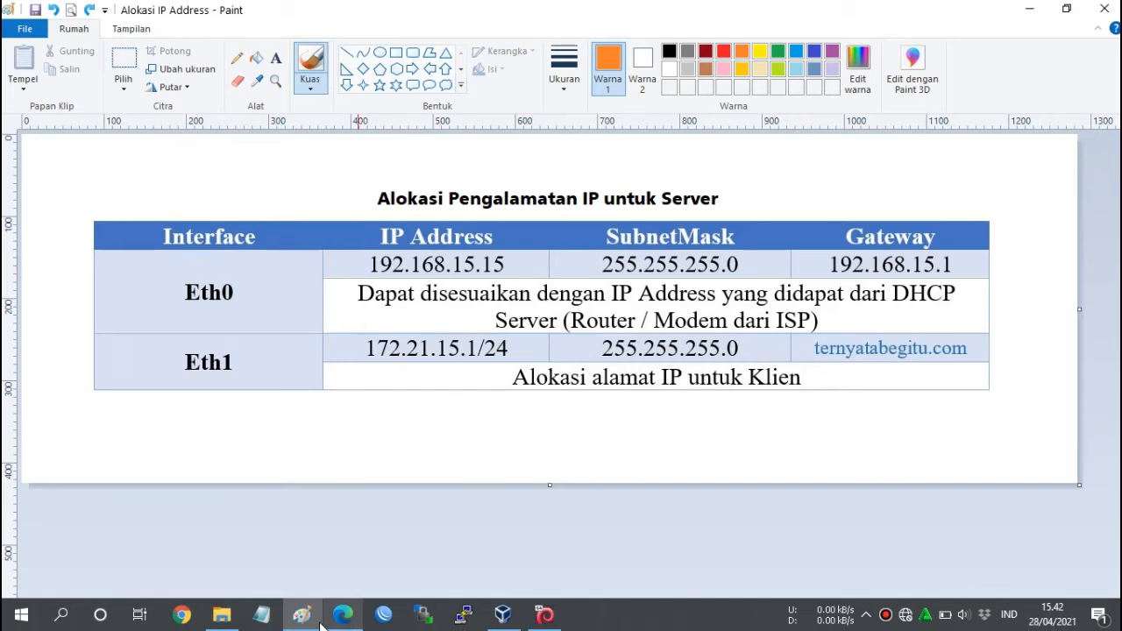
pyautogui.moveTo(308, 625)
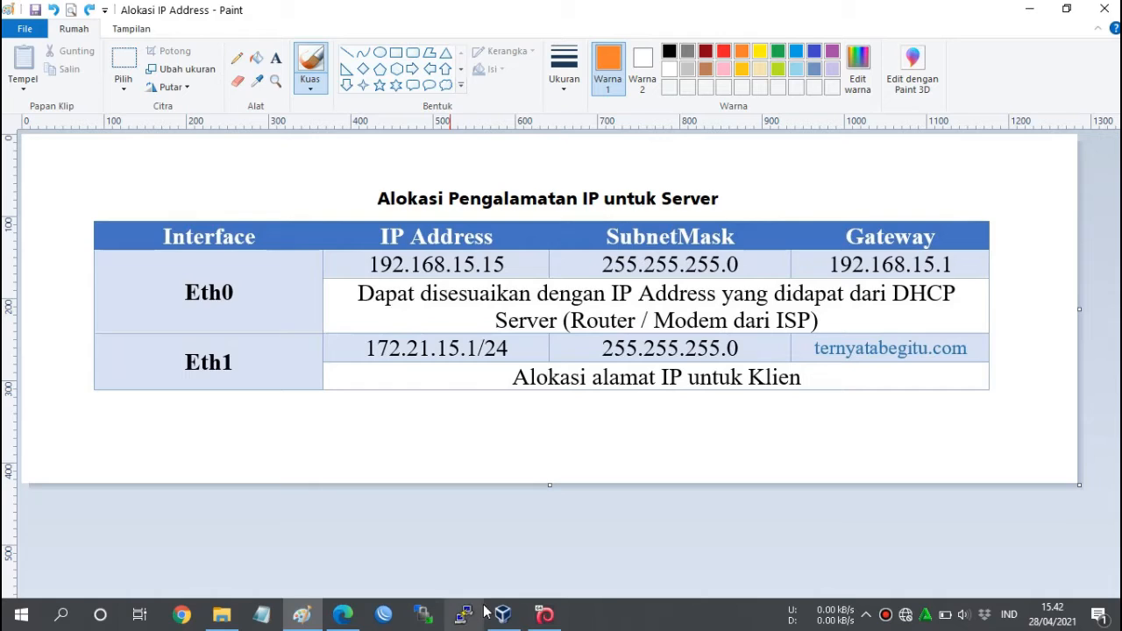
pyautogui.click(503, 613)
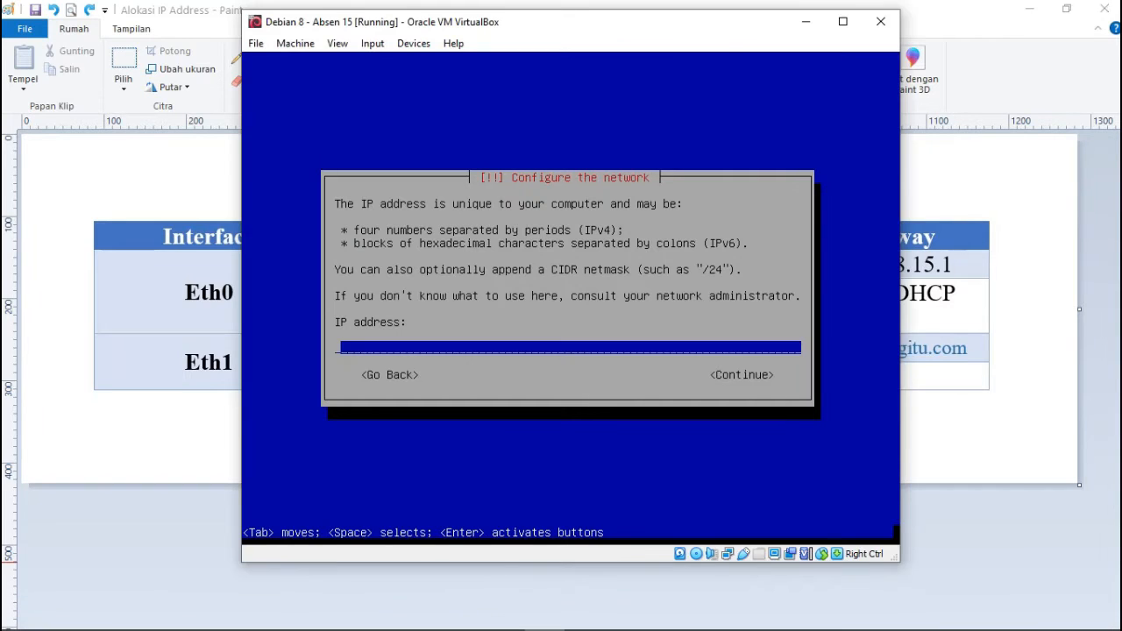
# Enter IP 192.168.15.15 and accept netmask 255.255.255.0 and gateway 192.168.15.1.
pyautogui.write('192.168.15.15')
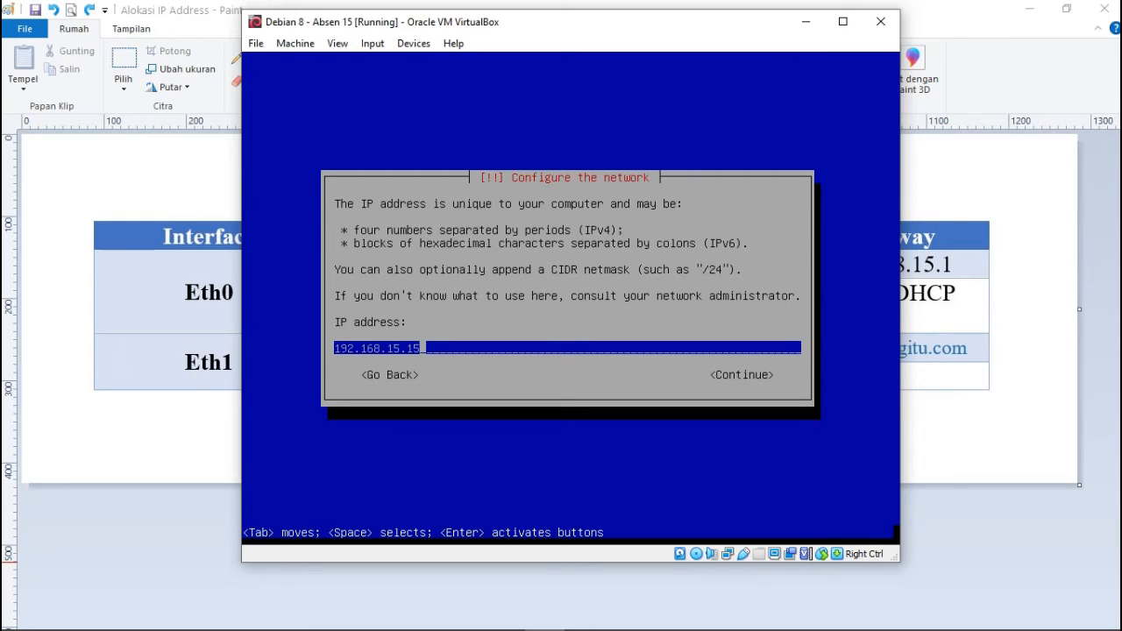
pyautogui.press('Return')
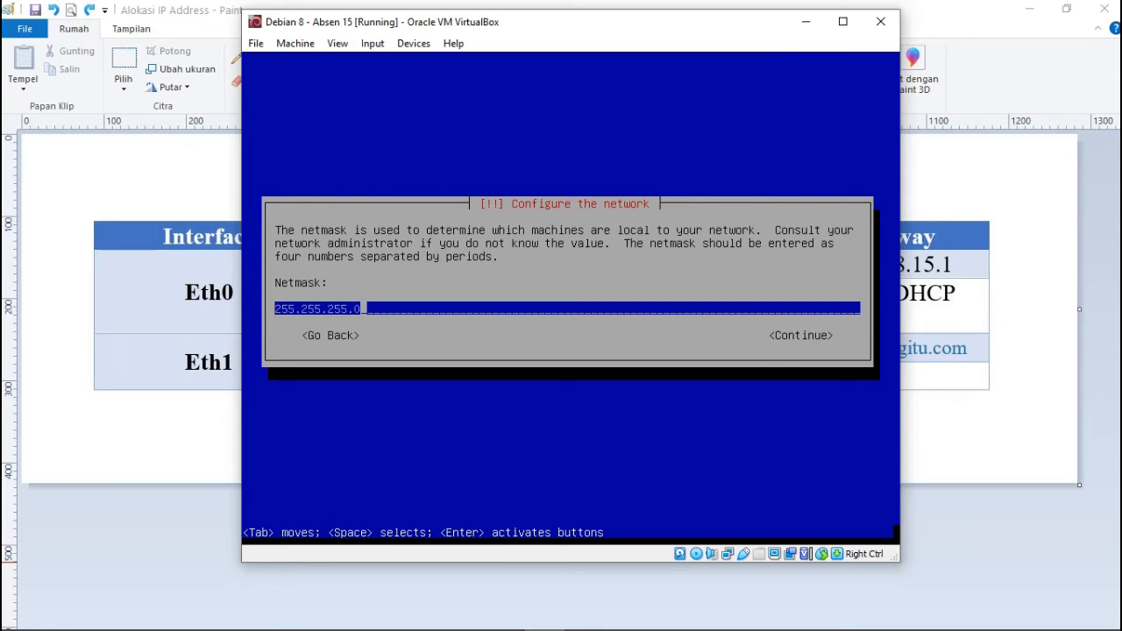
pyautogui.press('Return')
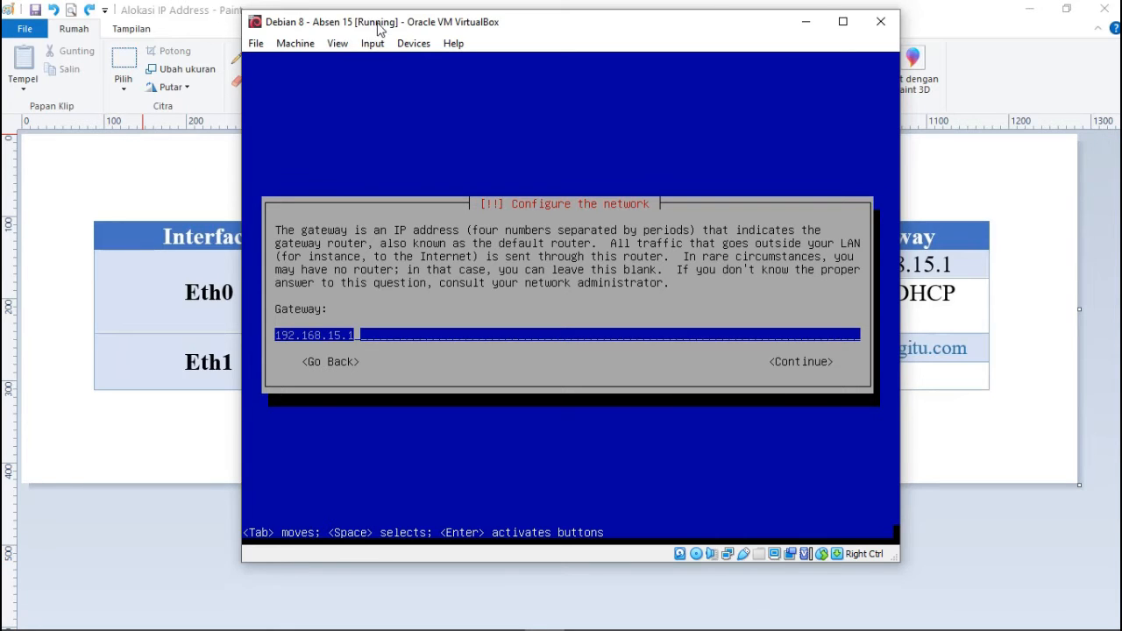
pyautogui.moveTo(699, 27)
pyautogui.mouseDown()
pyautogui.moveTo(494, 26)
pyautogui.moveTo(695, 30)
pyautogui.mouseUp()
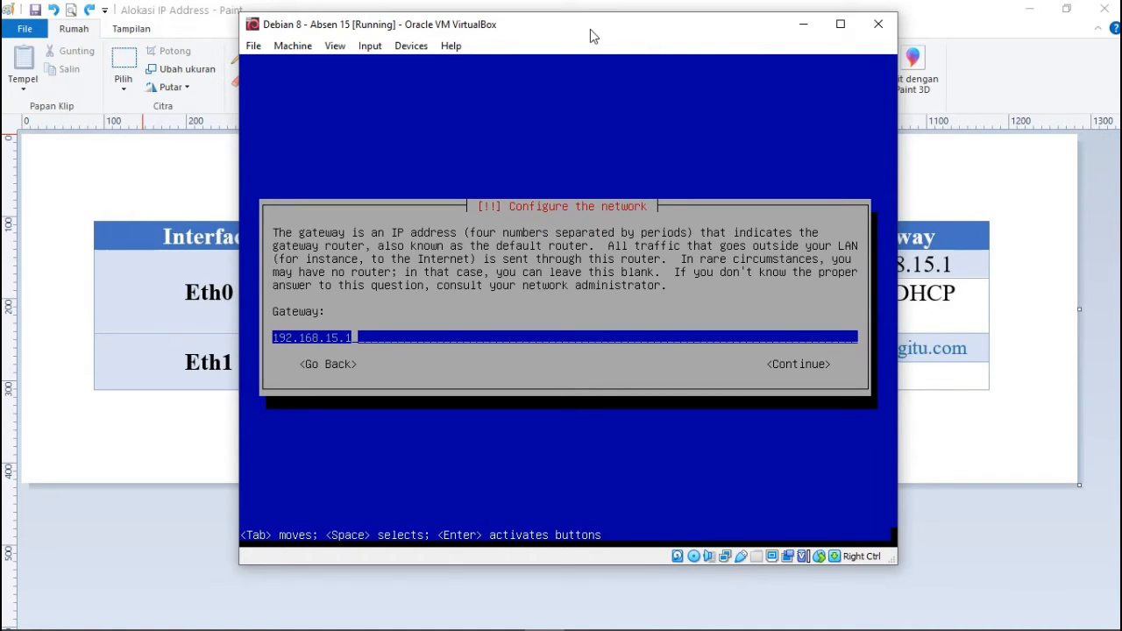
pyautogui.press('Return')
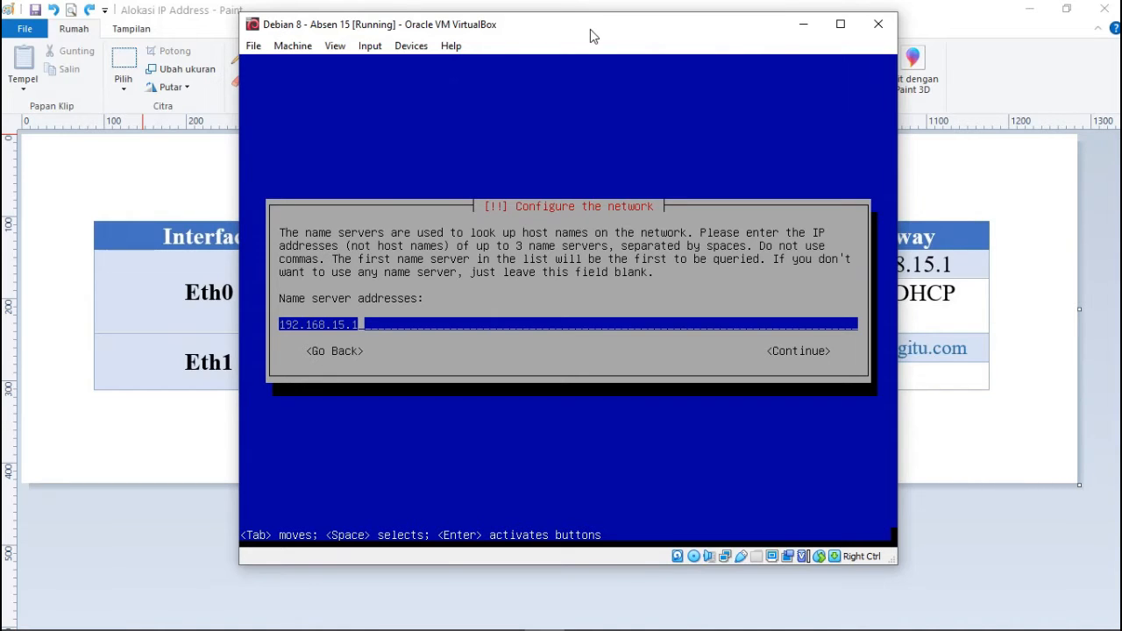
# Replace the prefilled name server with 8.8.8.8 8.8.4.4.
pyautogui.press('BackSpace')
pyautogui.press('BackSpace')
pyautogui.press('BackSpace')
pyautogui.press('BackSpace')
pyautogui.press('BackSpace')
pyautogui.press('BackSpace')
pyautogui.press('BackSpace')
pyautogui.press('BackSpace')
pyautogui.press('BackSpace')
pyautogui.press('BackSpace')
pyautogui.press('BackSpace')
pyautogui.press('BackSpace')
pyautogui.write('8.8.8.8 8.8.4.4')
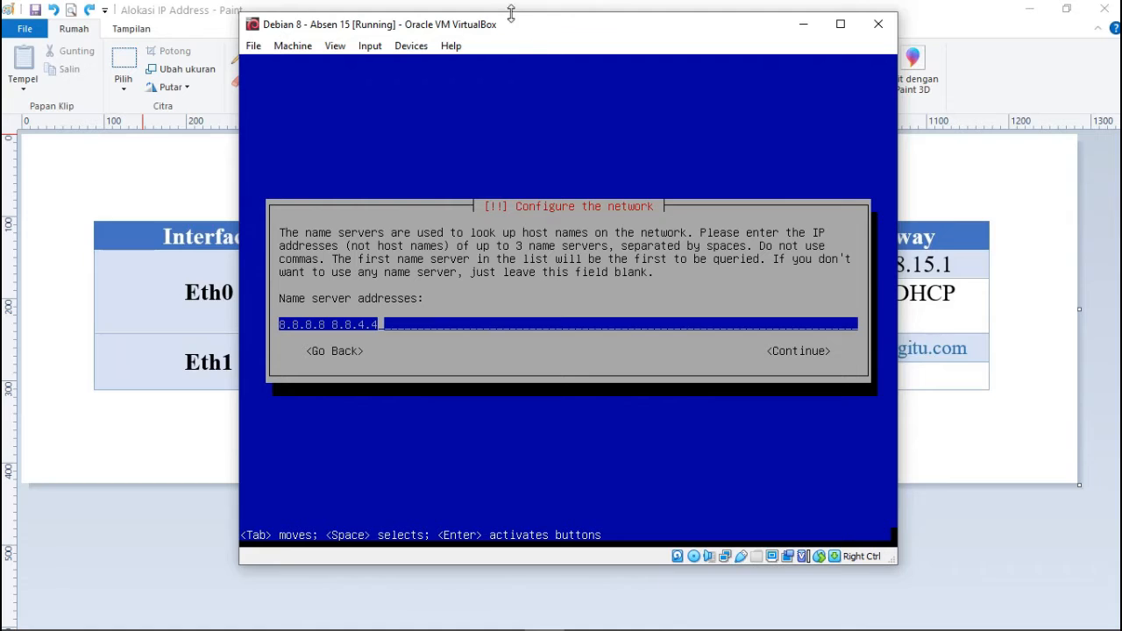
pyautogui.press('Return')
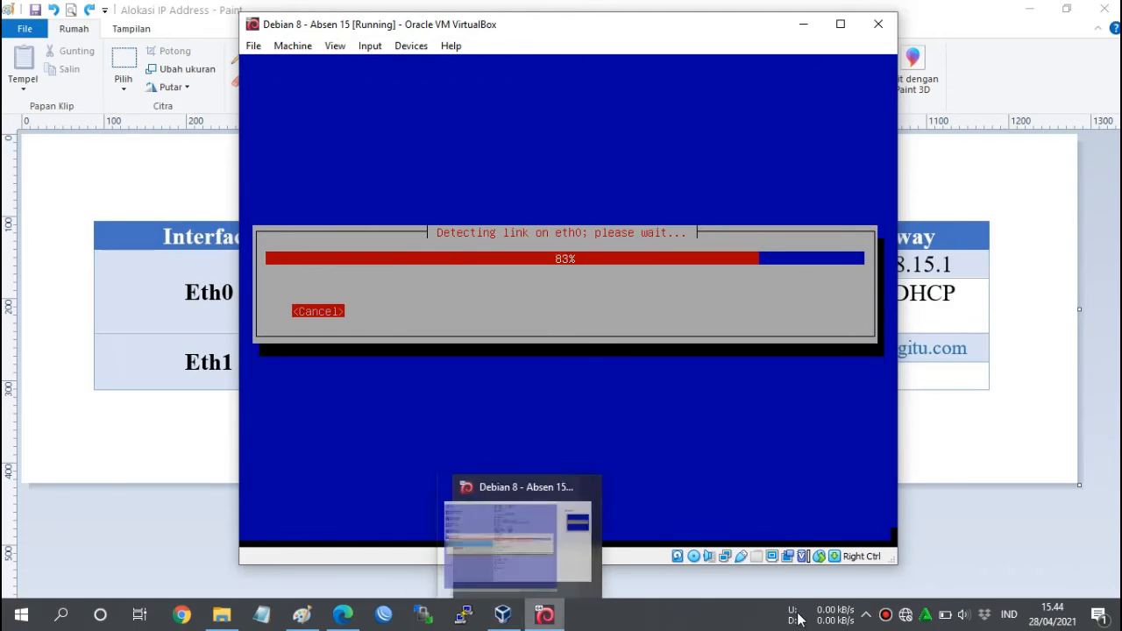
# Rearrange the Paint and VirtualBox windows to bring the installer back into focus.
pyautogui.click(885, 616)
pyautogui.click(945, 78)
pyautogui.click(677, 31)
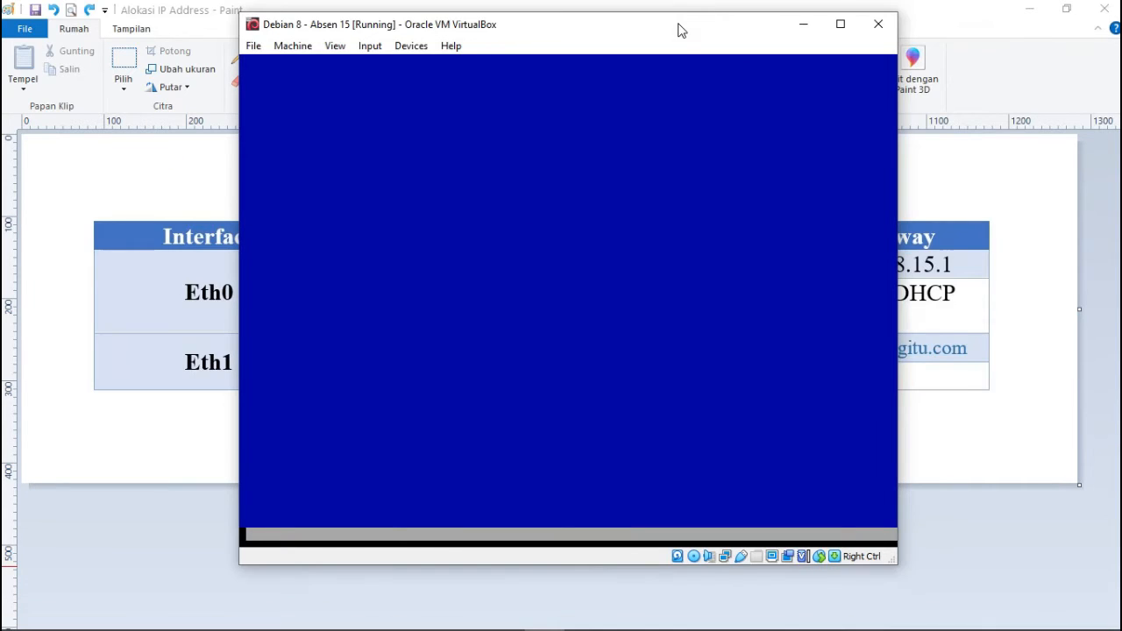
pyautogui.click(1030, 10)
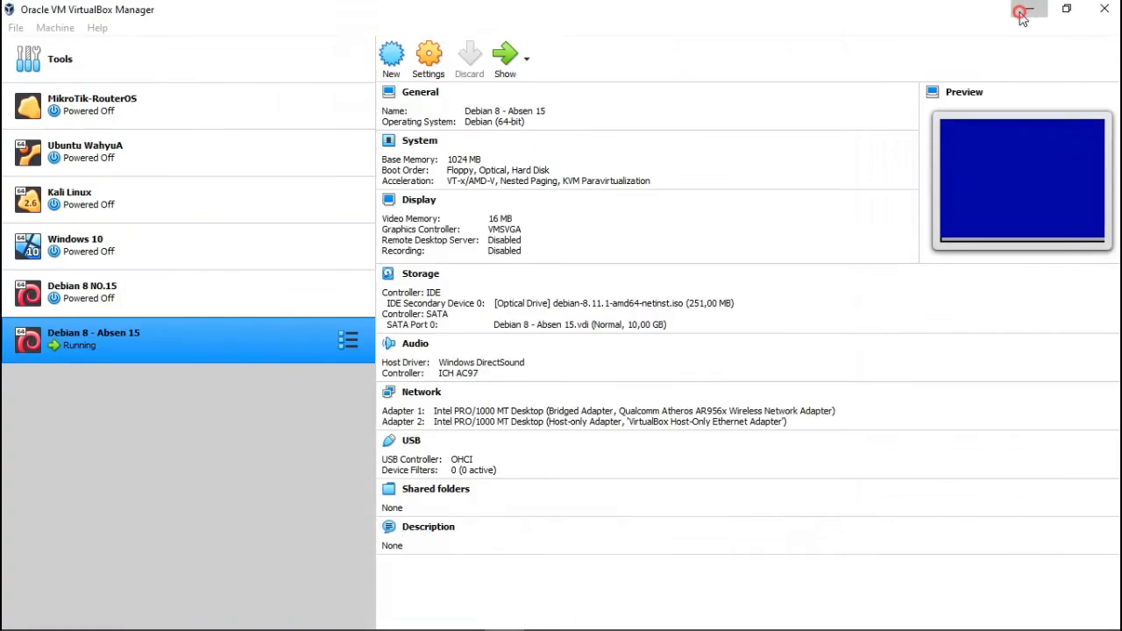
pyautogui.click(1030, 11)
pyautogui.click(319, 625)
pyautogui.click(553, 619)
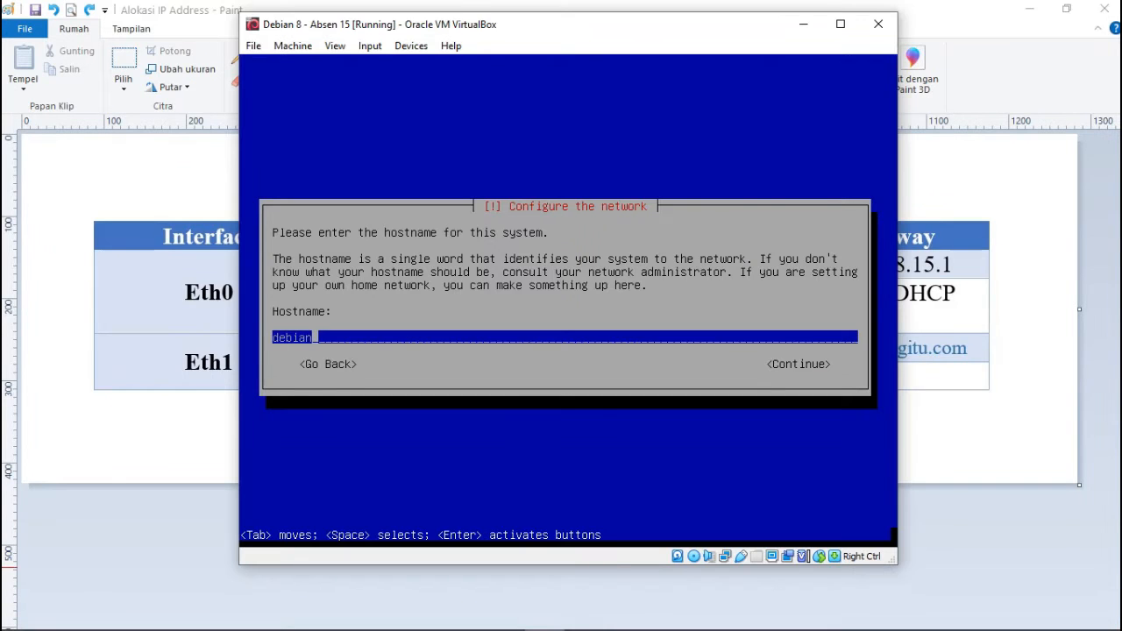
pyautogui.click(466, 31)
# Replace the default hostname 'debian' and set the domain name ternyatabegitu.my.id.
pyautogui.press('BackSpace')
pyautogui.press('Right')
pyautogui.press('Right')
pyautogui.press('Right')
pyautogui.press('Right')
pyautogui.press('Right')
pyautogui.press('Right')
pyautogui.press('Return')
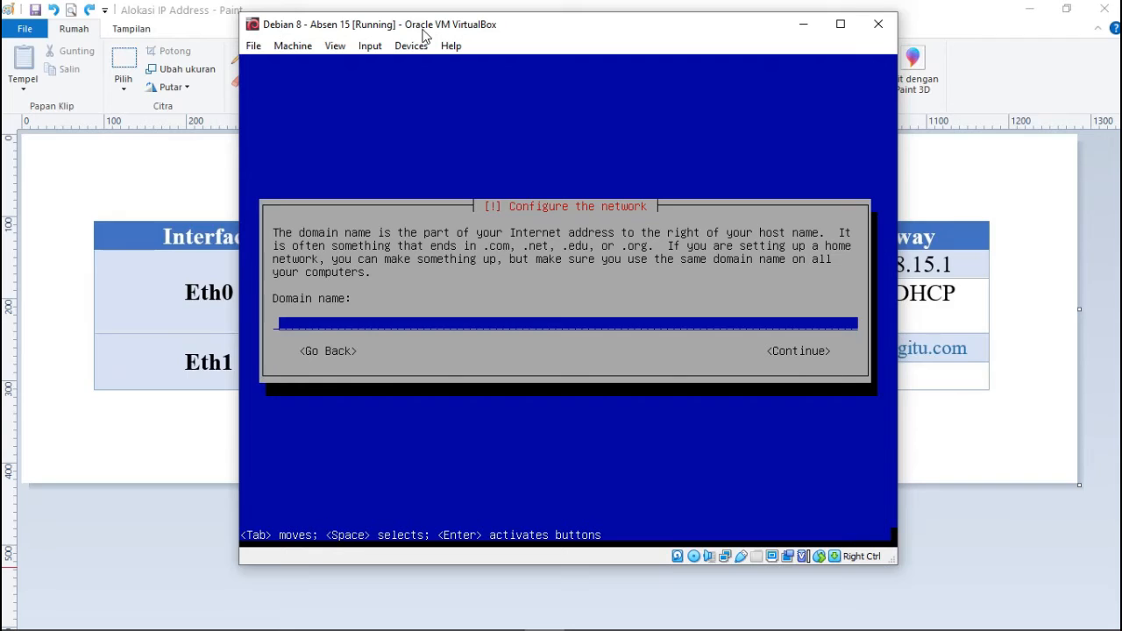
pyautogui.write('ternyatabegitu.')
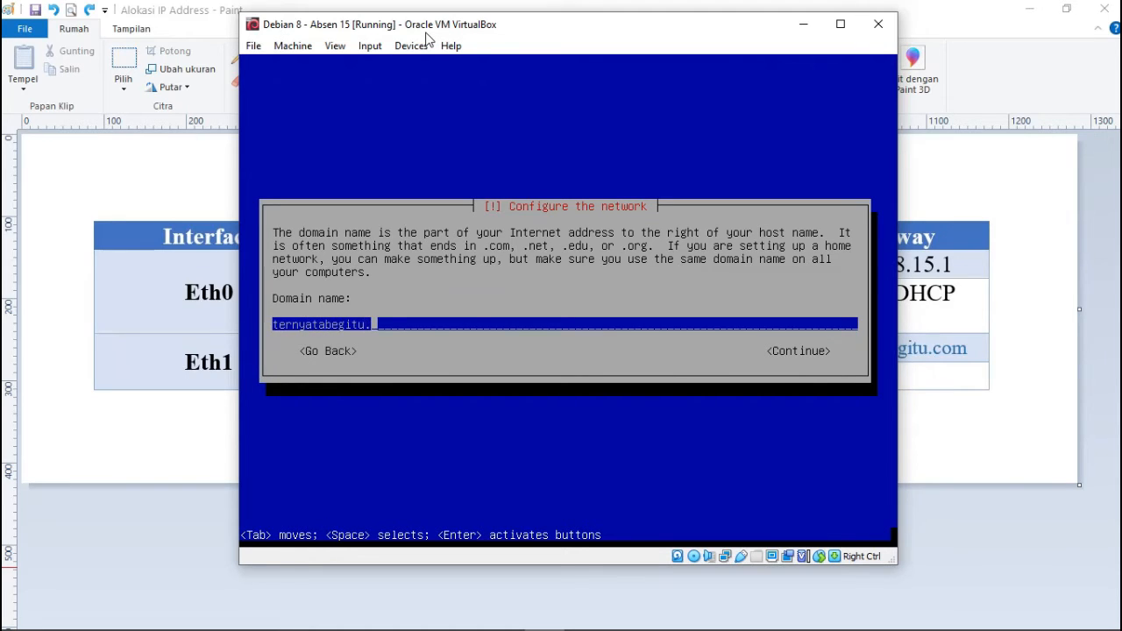
pyautogui.write('my.id')
pyautogui.press('Return')
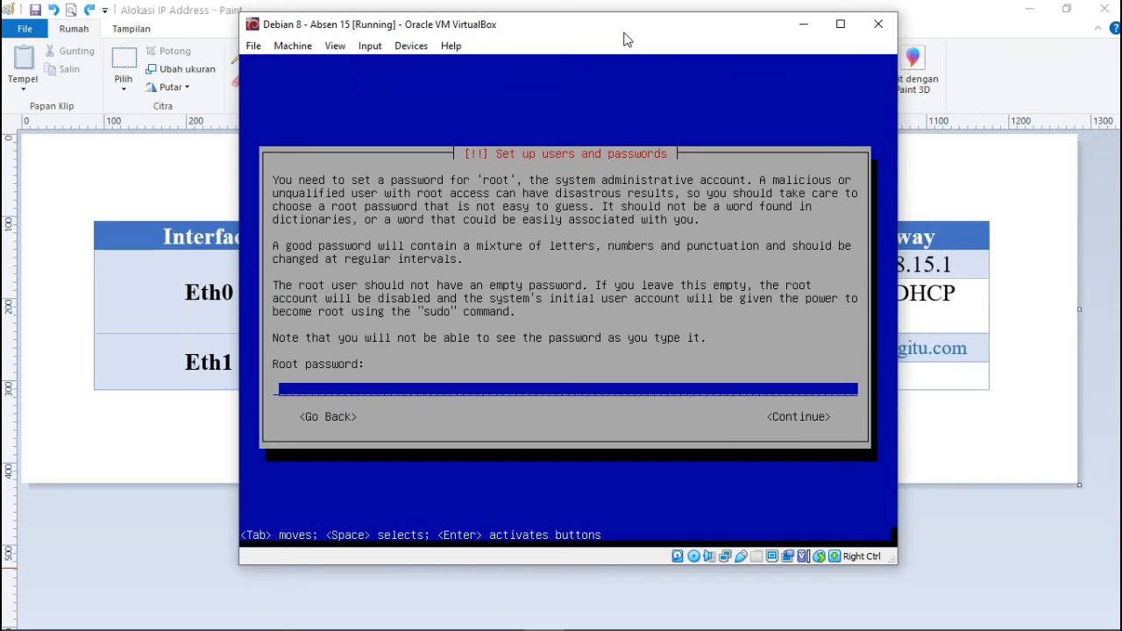
# Set and confirm the root password.
pyautogui.write('*******')
pyautogui.press('Return')
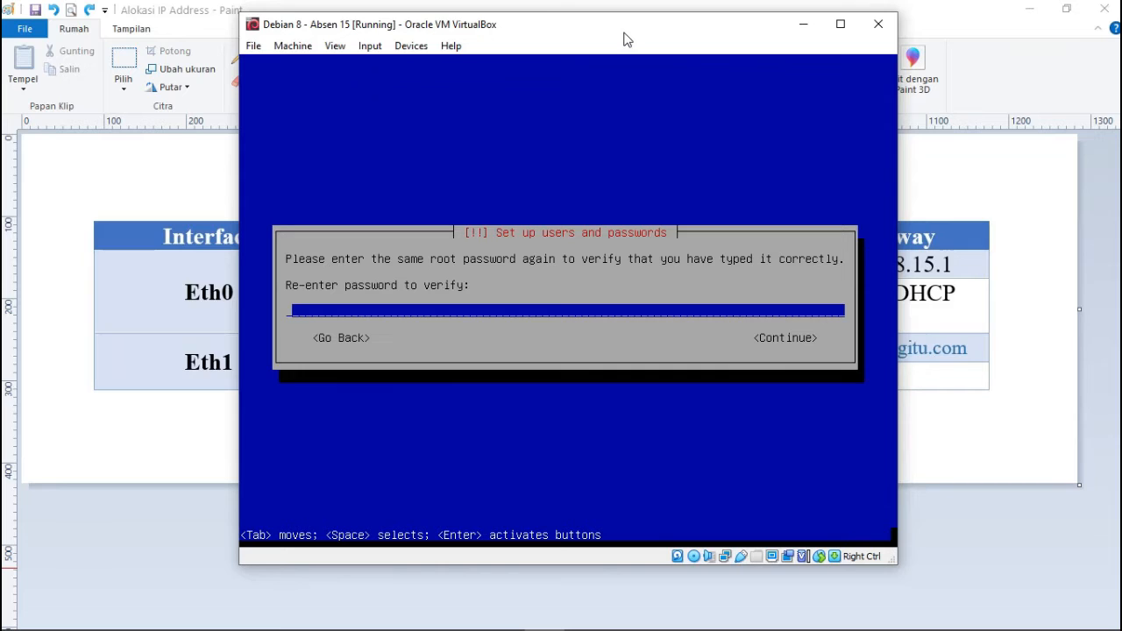
pyautogui.write('*******')
pyautogui.press('Return')
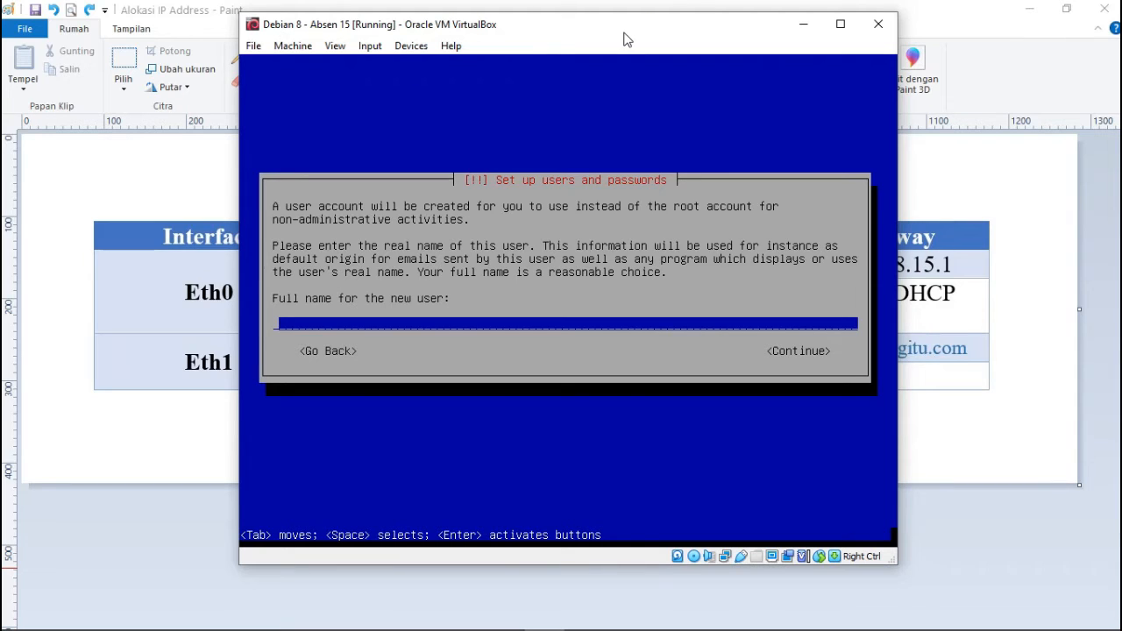
# Enter the new user's full name and replace the suggested username with awansid.
pyautogui.write('*')
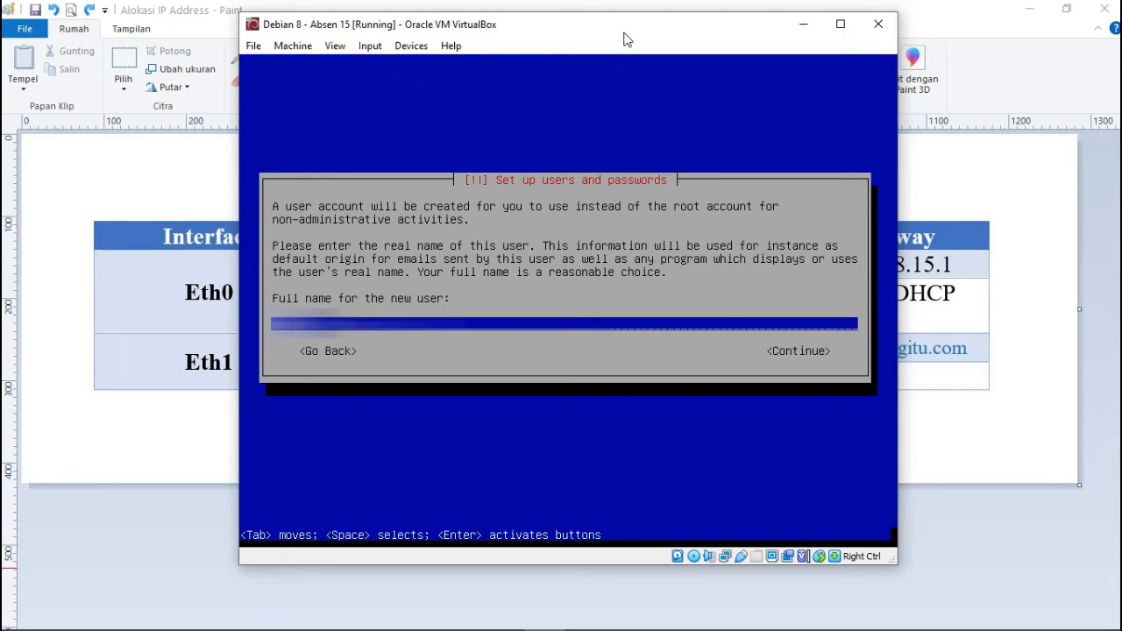
pyautogui.press('Return')
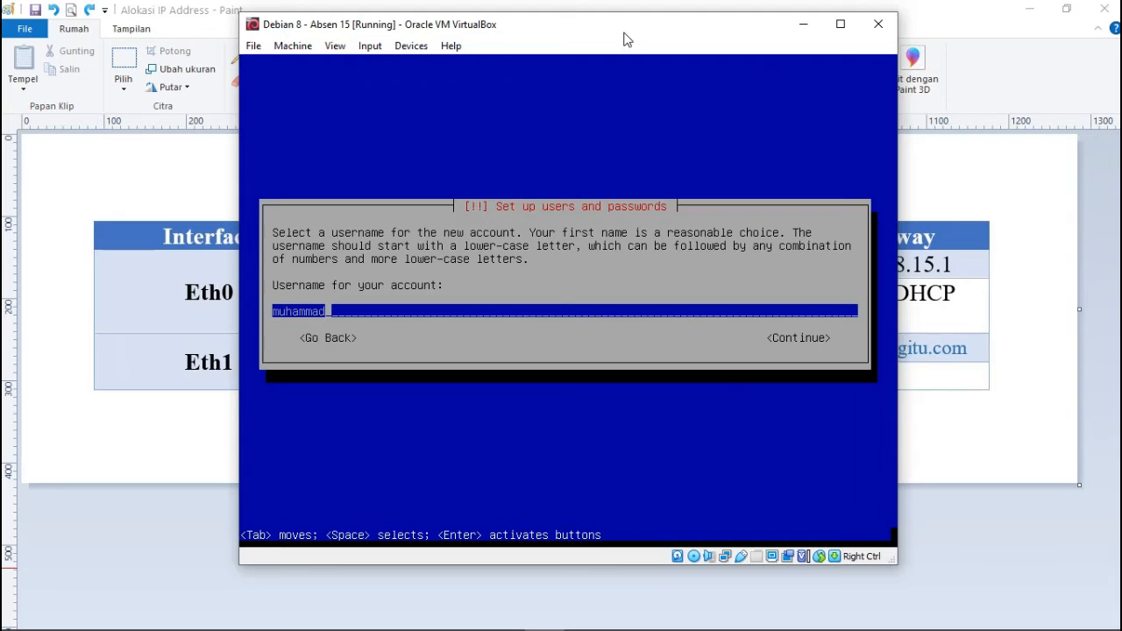
pyautogui.press('BackSpace')
pyautogui.press('BackSpace')
pyautogui.press('BackSpace')
pyautogui.press('BackSpace')
pyautogui.press('BackSpace')
pyautogui.press('BackSpace')
pyautogui.press('BackSpace')
pyautogui.press('BackSpace')
pyautogui.write('awansid')
pyautogui.press('Return')
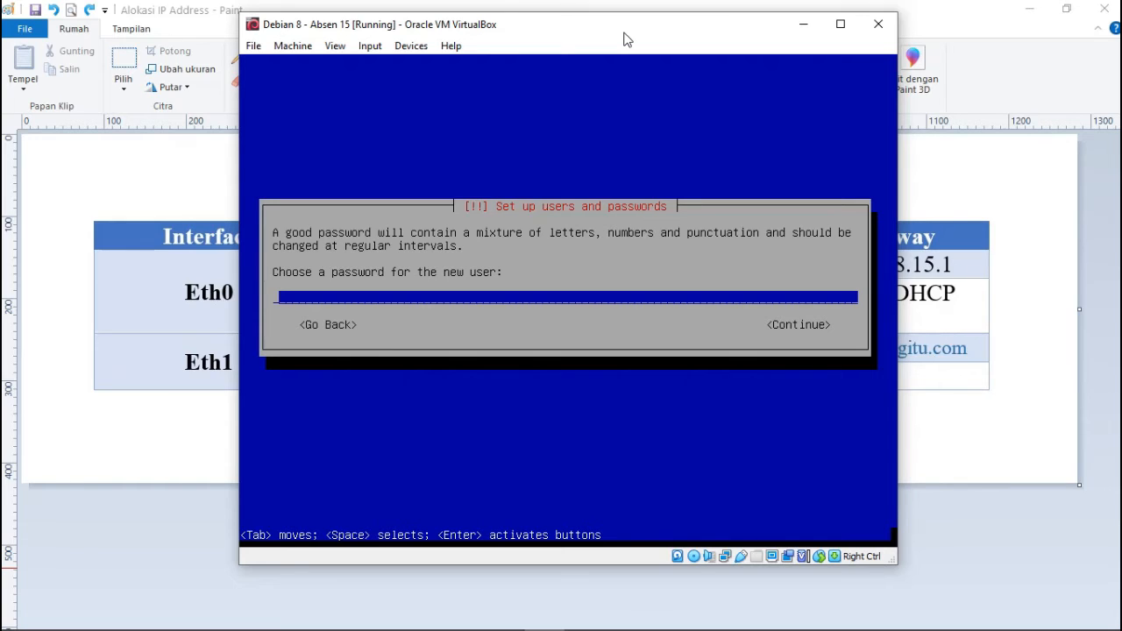
# Set and confirm the new user's password.
pyautogui.write('*******')
pyautogui.press('Return')
pyautogui.write('****')
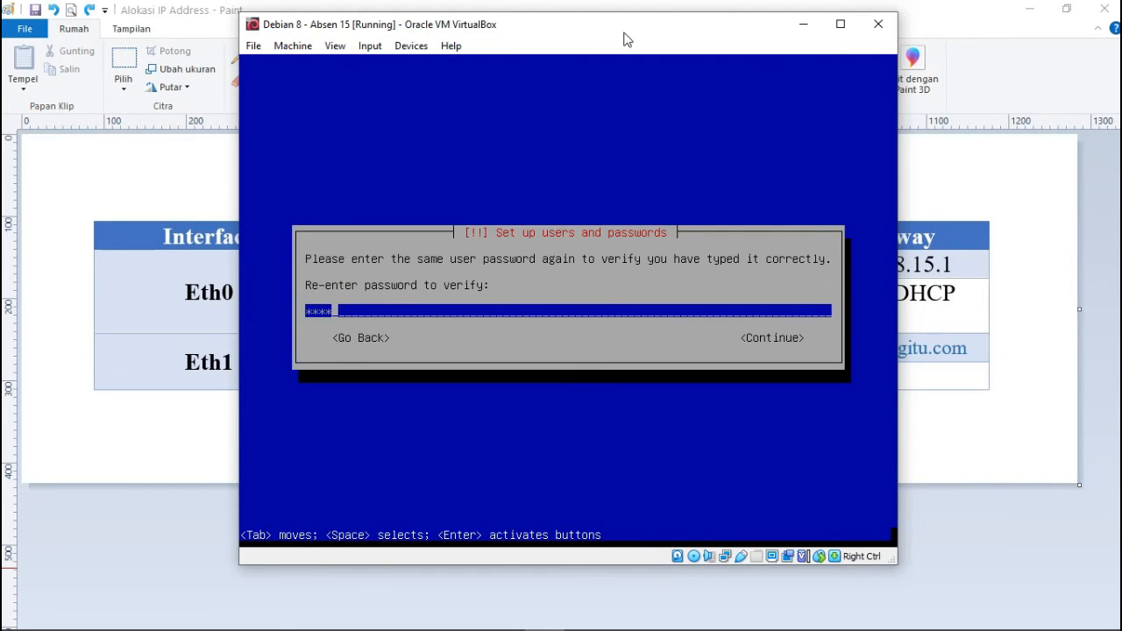
pyautogui.write('***')
pyautogui.press('Return')
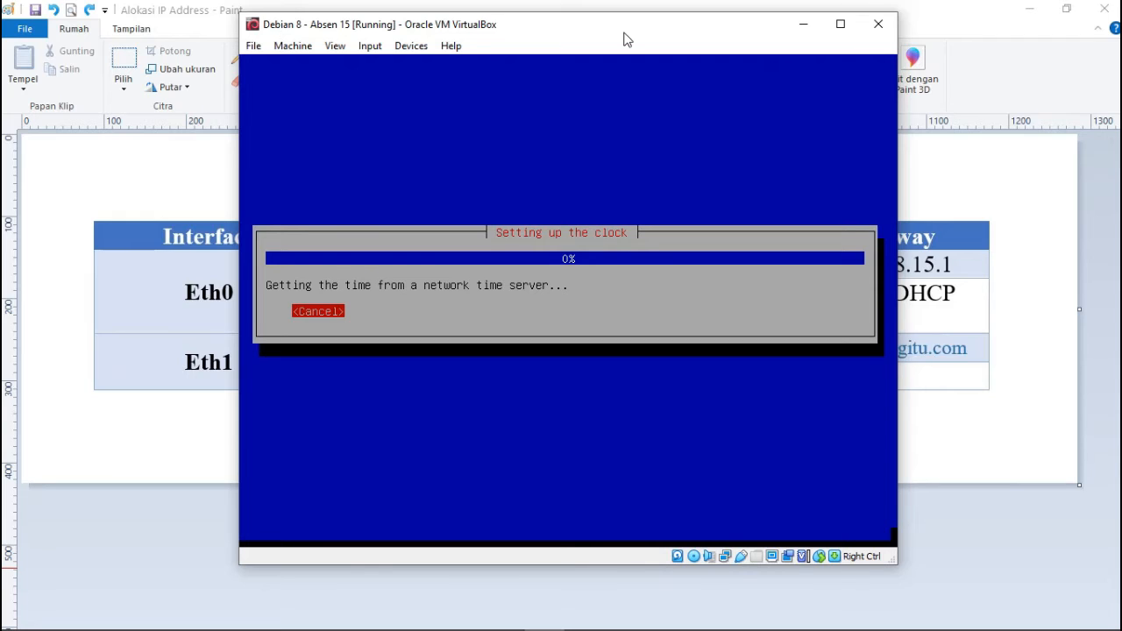
# Leave the installer at clock setup and show the Tutorial Konfigurasi Awans ID folder.
pyautogui.click(629, 34)
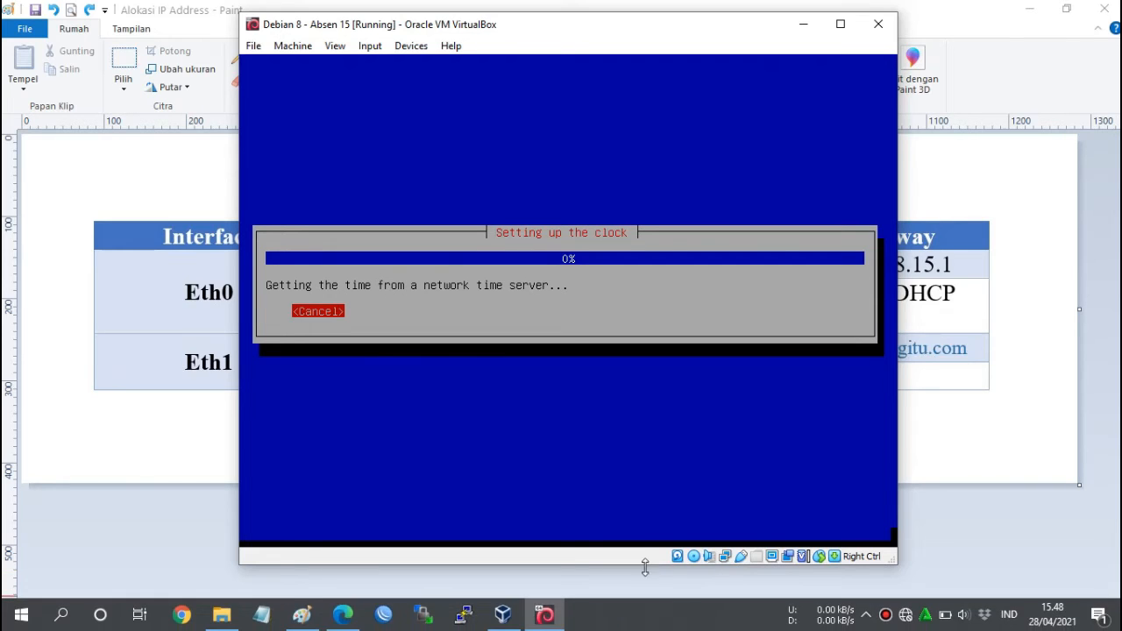
pyautogui.click(544, 31)
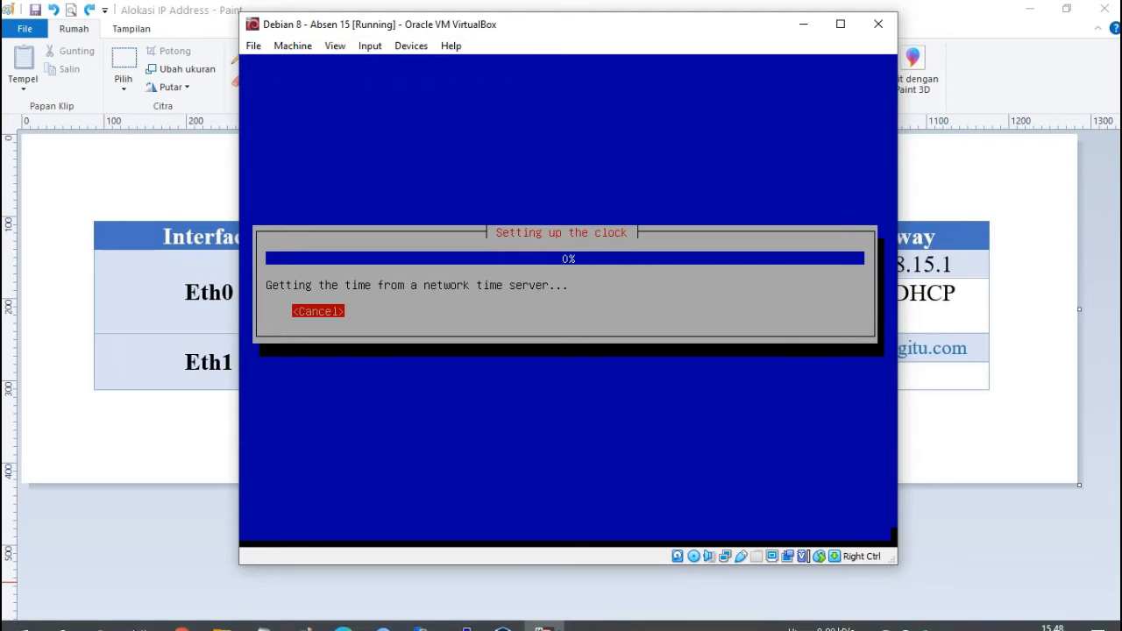
pyautogui.click(220, 617)
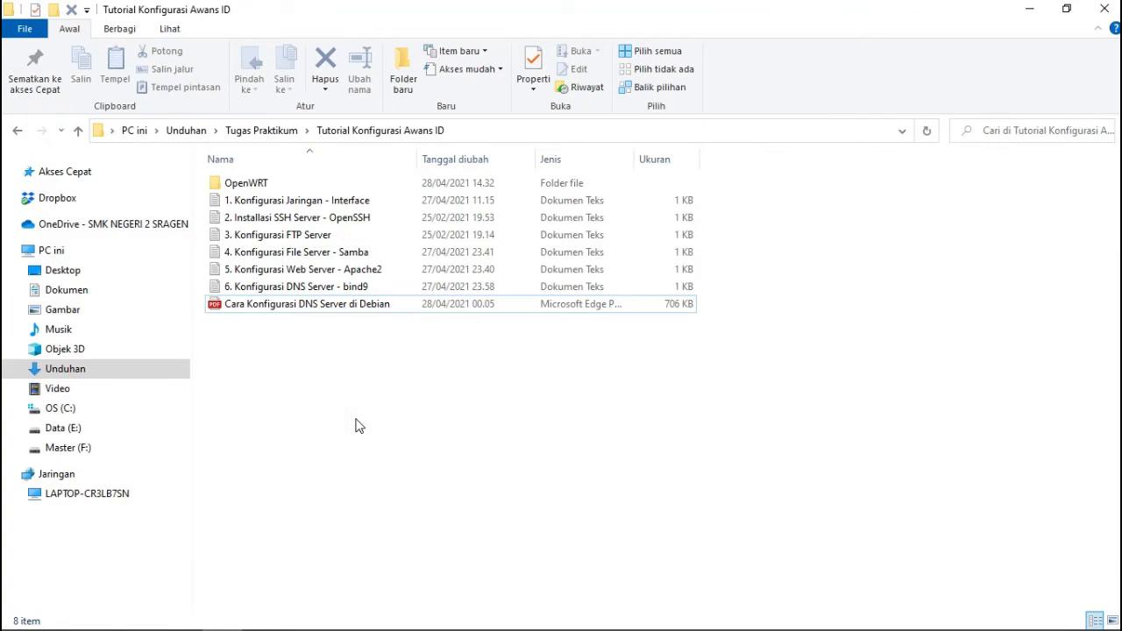
# Select configuration notes 2 through 6 in File Explorer, then bring the Debian 8 VM back.
pyautogui.doubleClick(701, 217)
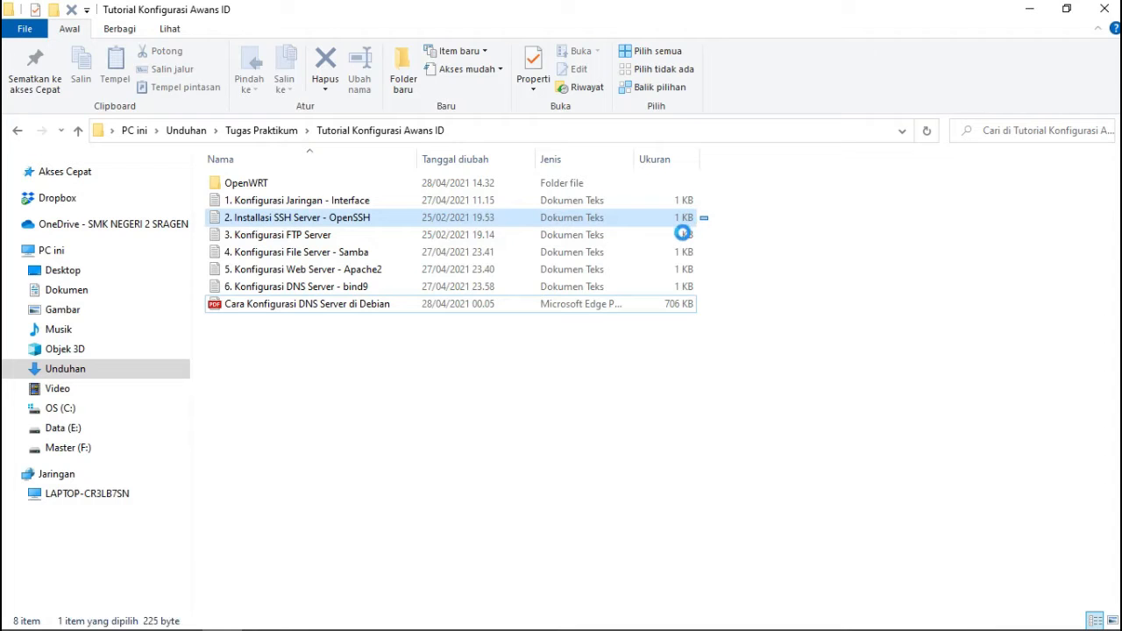
pyautogui.moveTo(682, 233); pyautogui.dragTo(671, 282)
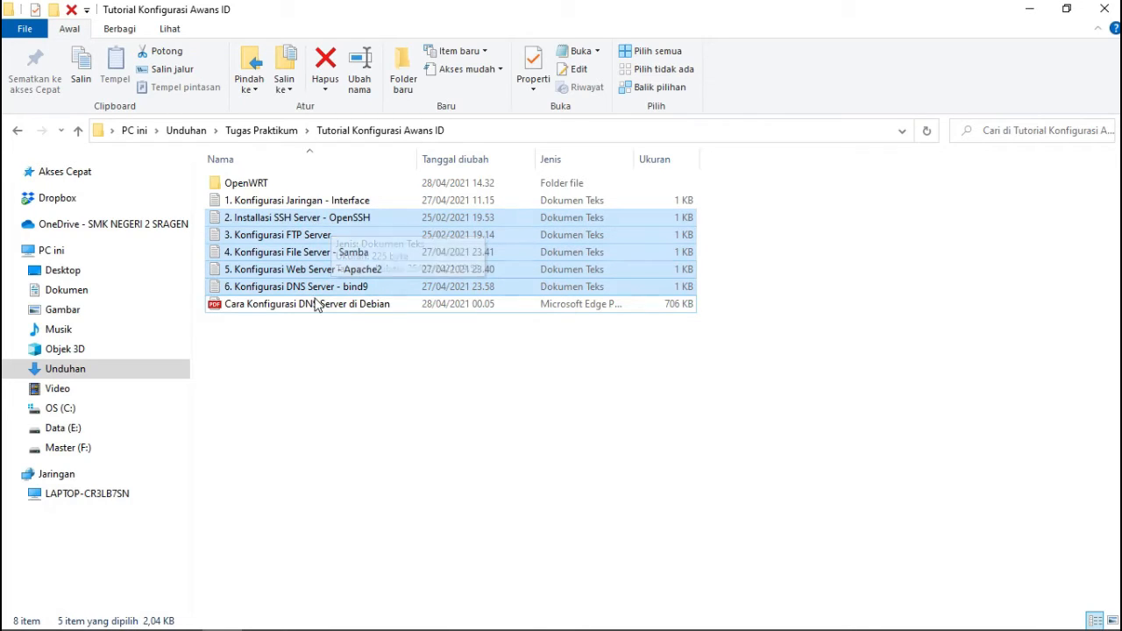
pyautogui.click(222, 615)
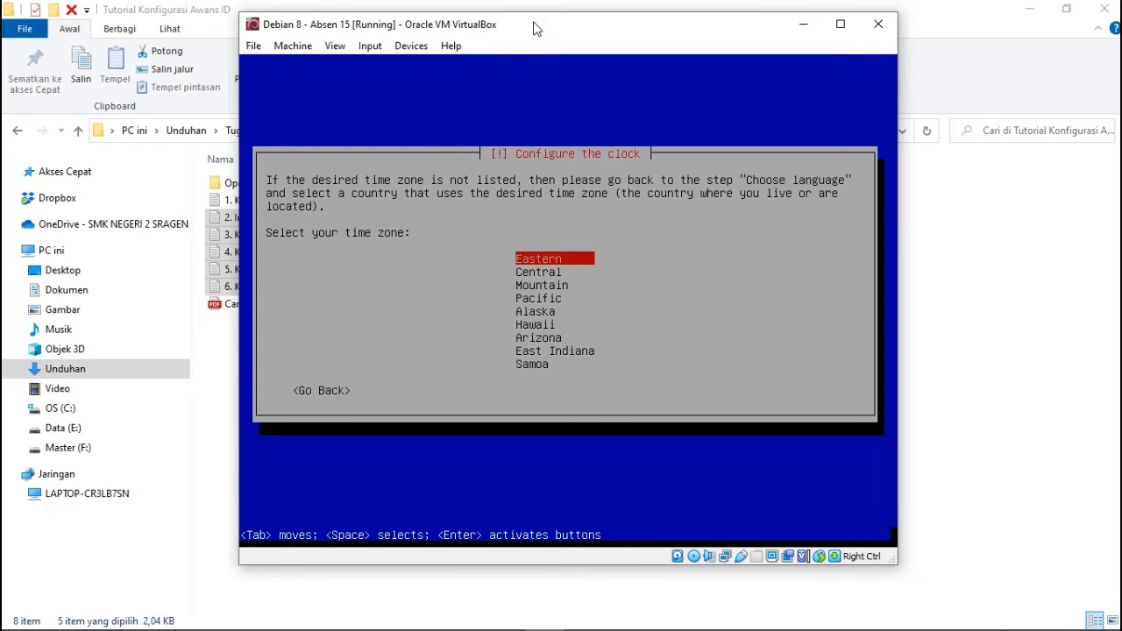
# Accept Eastern as the time zone and look at the VM's network adapter options without changes.
pyautogui.press('Return')
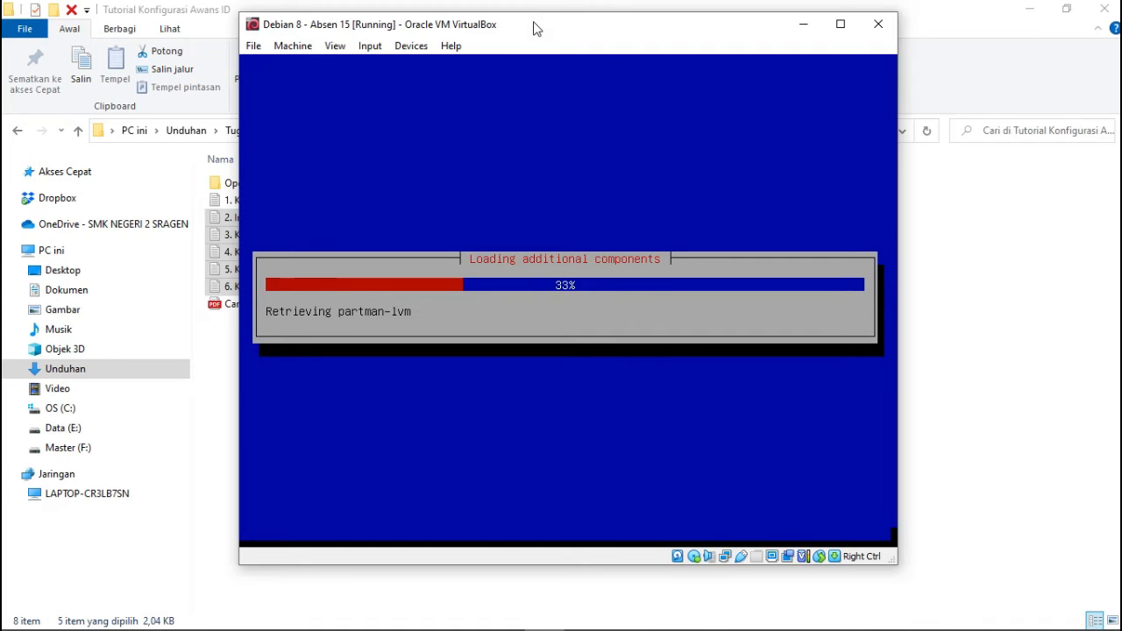
pyautogui.rightClick(724, 561)
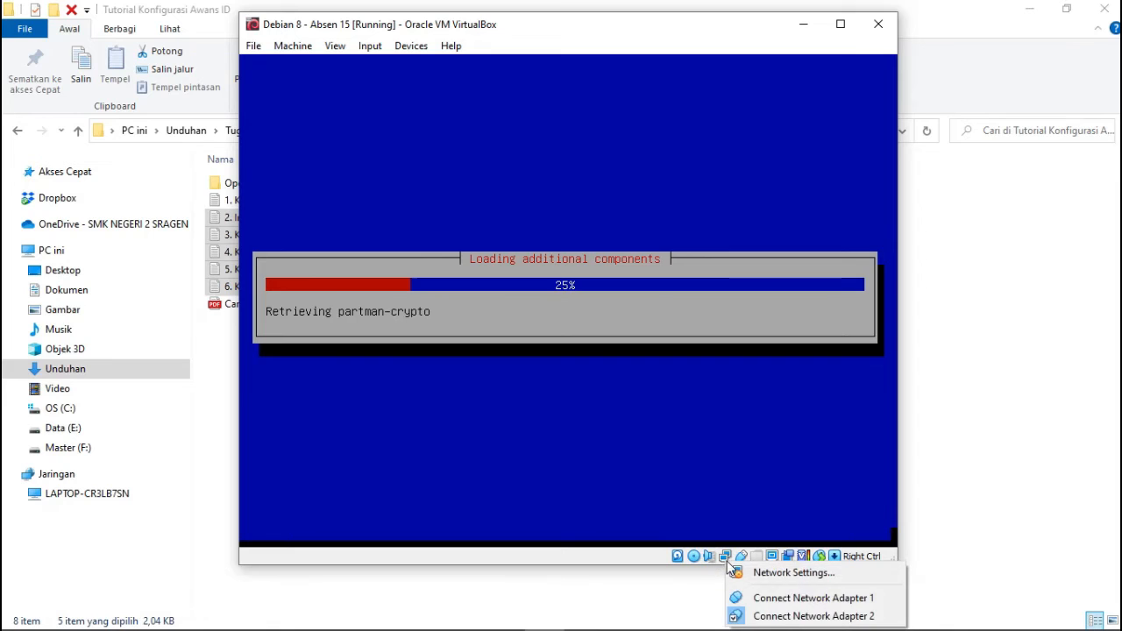
pyautogui.click(754, 599)
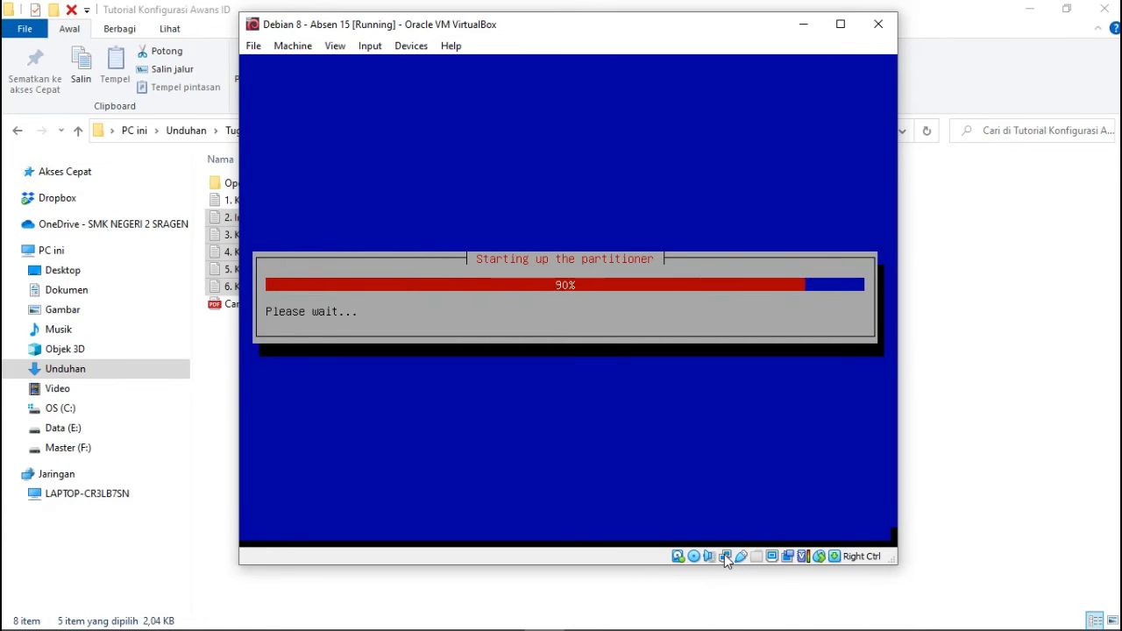
pyautogui.rightClick(725, 556)
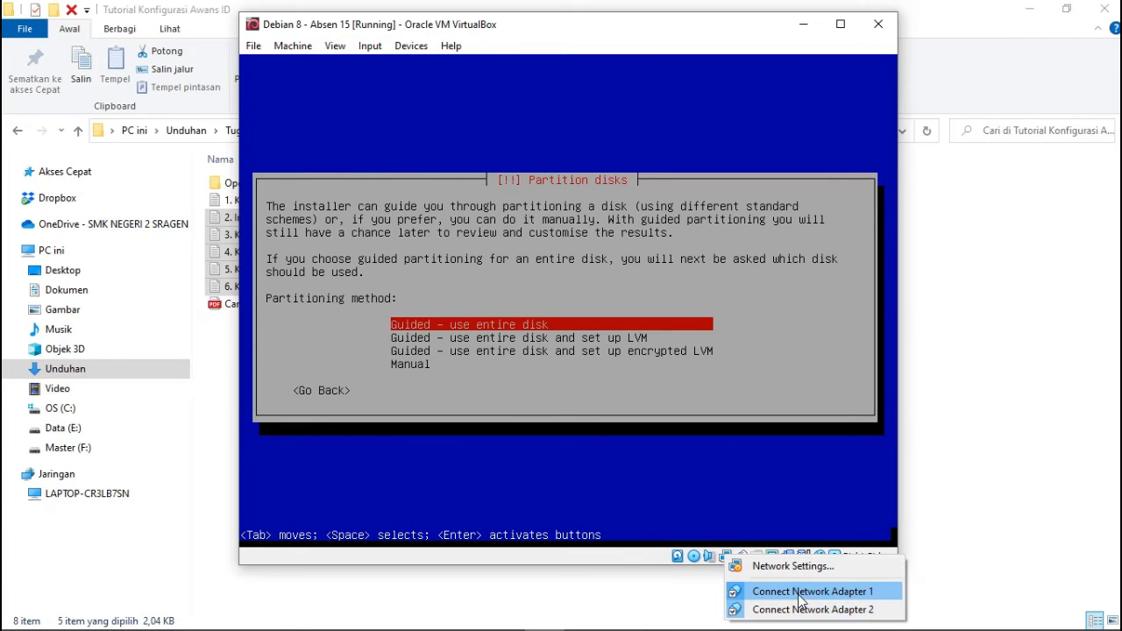
pyautogui.click(601, 12)
# Check the host's network status and the IP allocation table in Paint, then return to the VM.
pyautogui.moveTo(1002, 627)
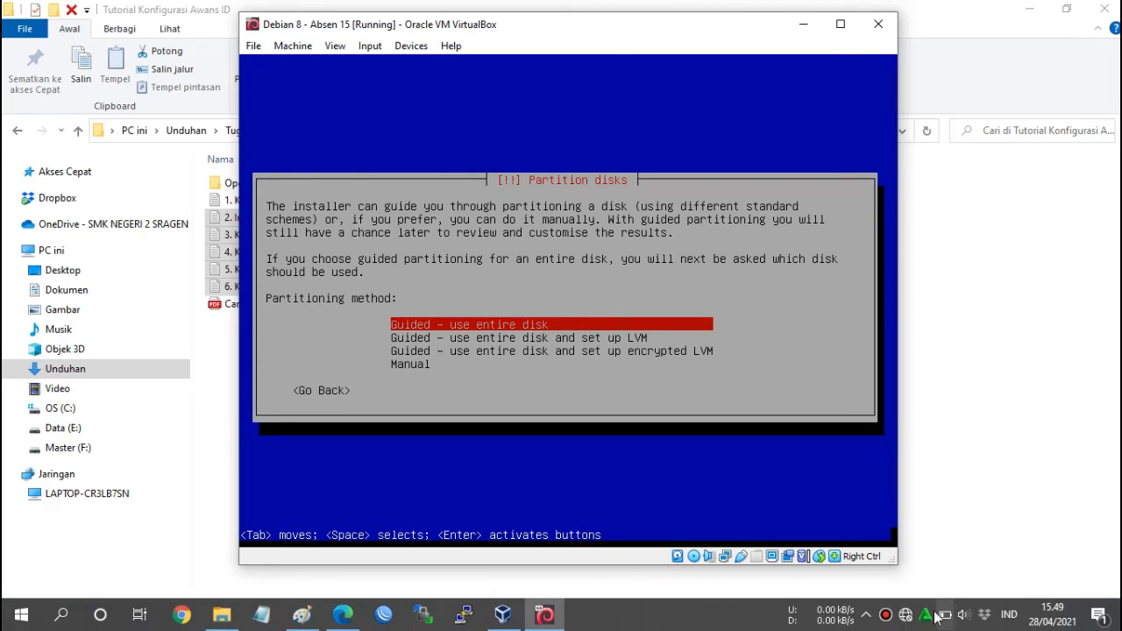
pyautogui.click(906, 616)
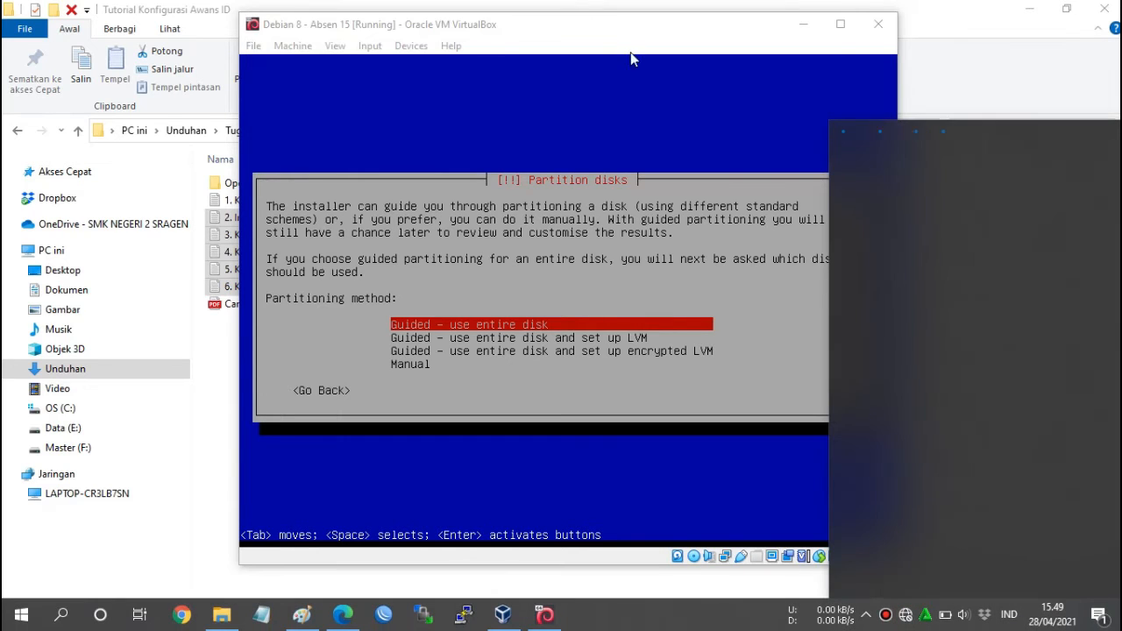
pyautogui.click(593, 28)
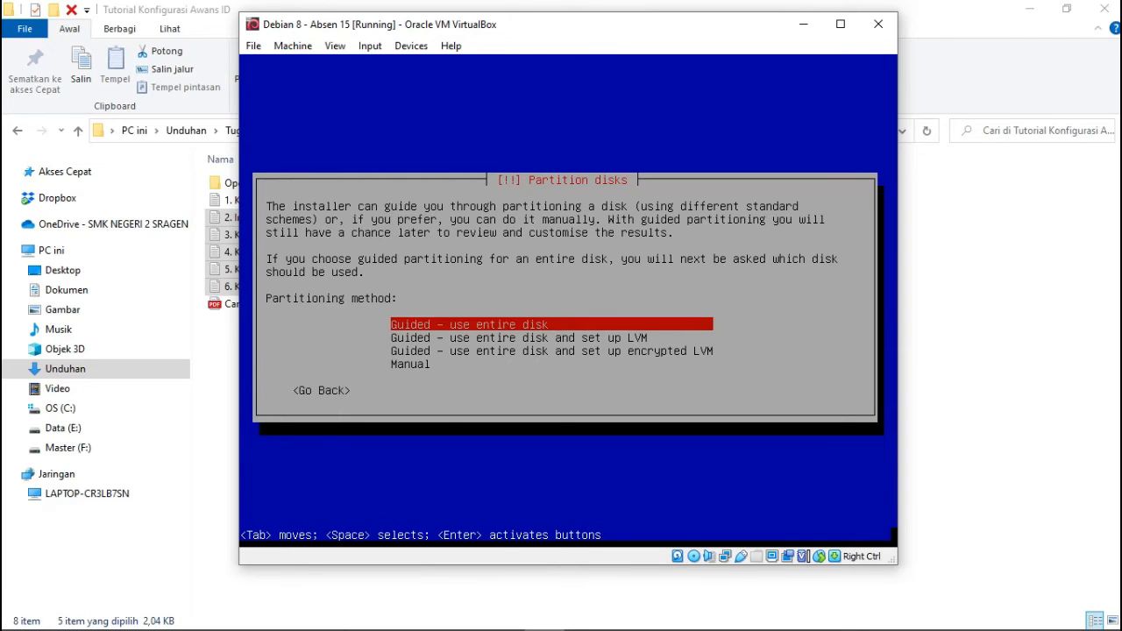
pyautogui.moveTo(421, 593)
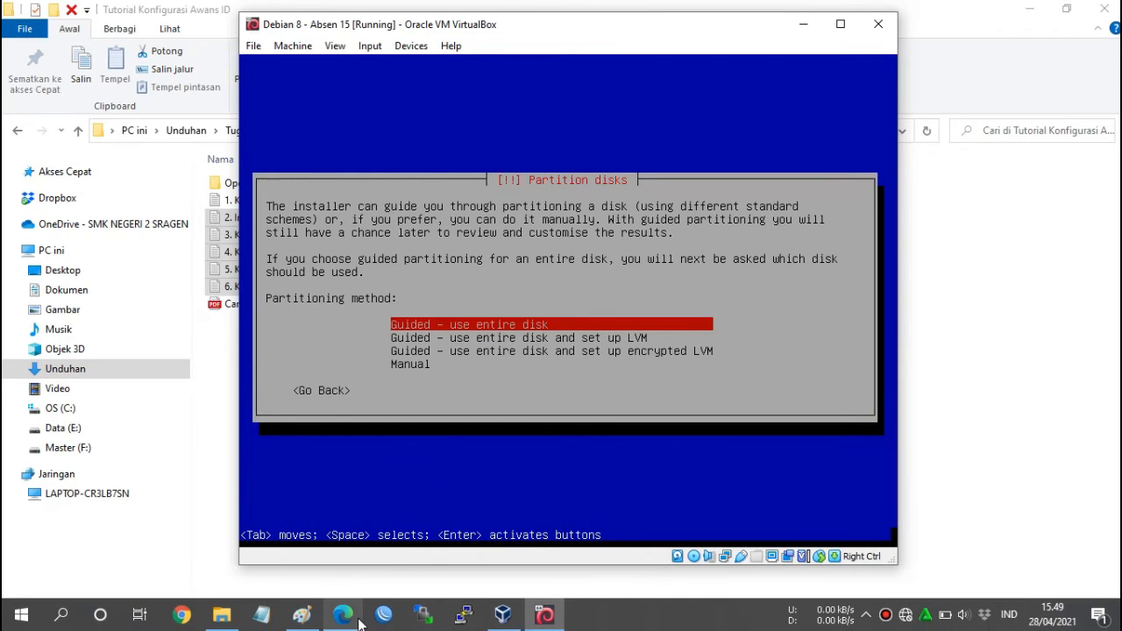
pyautogui.click(301, 615)
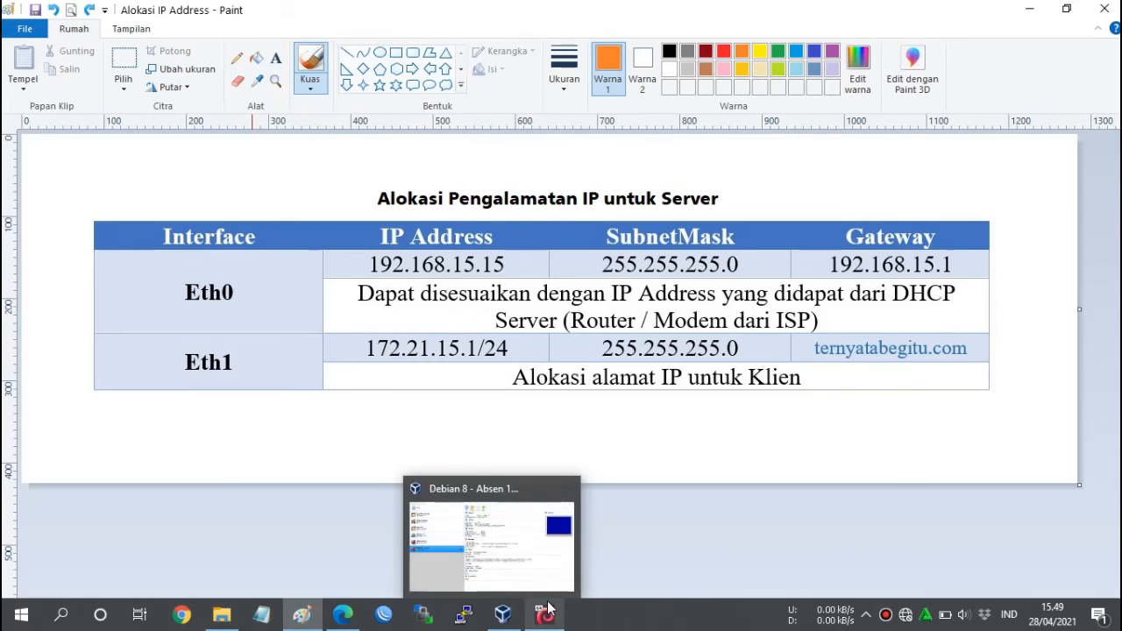
pyautogui.click(502, 614)
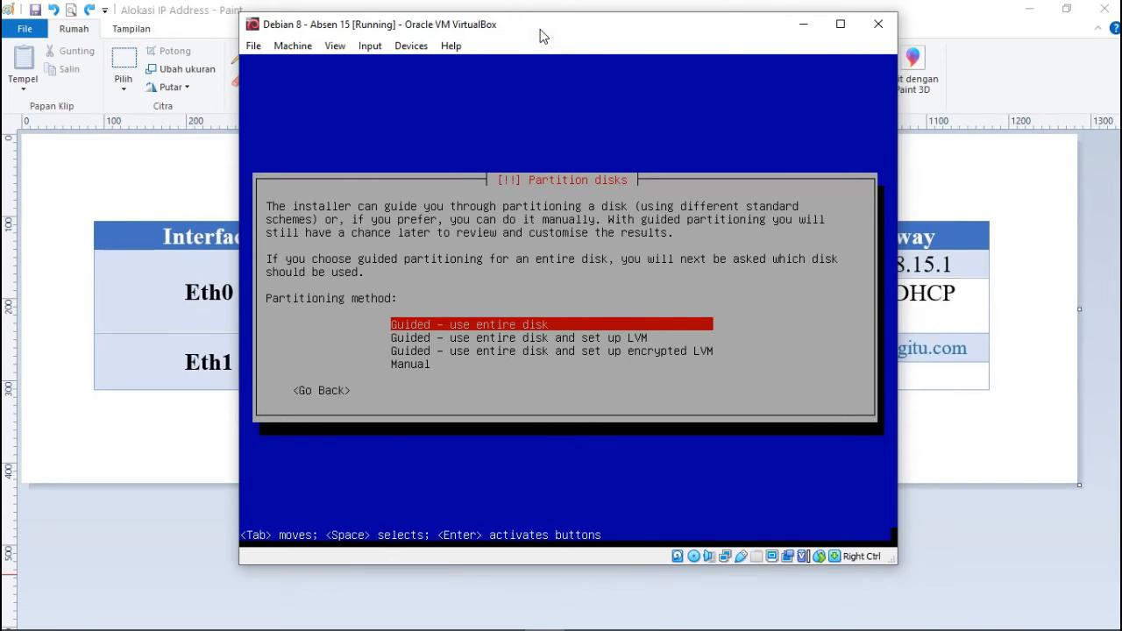
# Choose manual partitioning, give the 10.7 GB disk a new empty partition table, and select its free space.
pyautogui.press('Down')
pyautogui.press('Down')
pyautogui.press('Down')
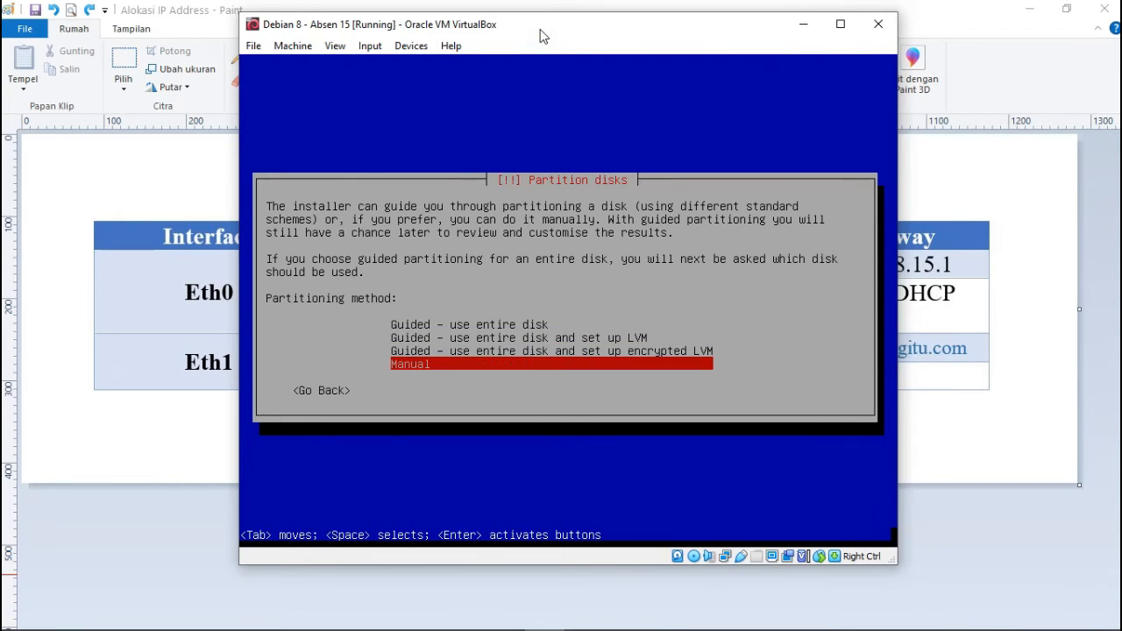
pyautogui.press('Return')
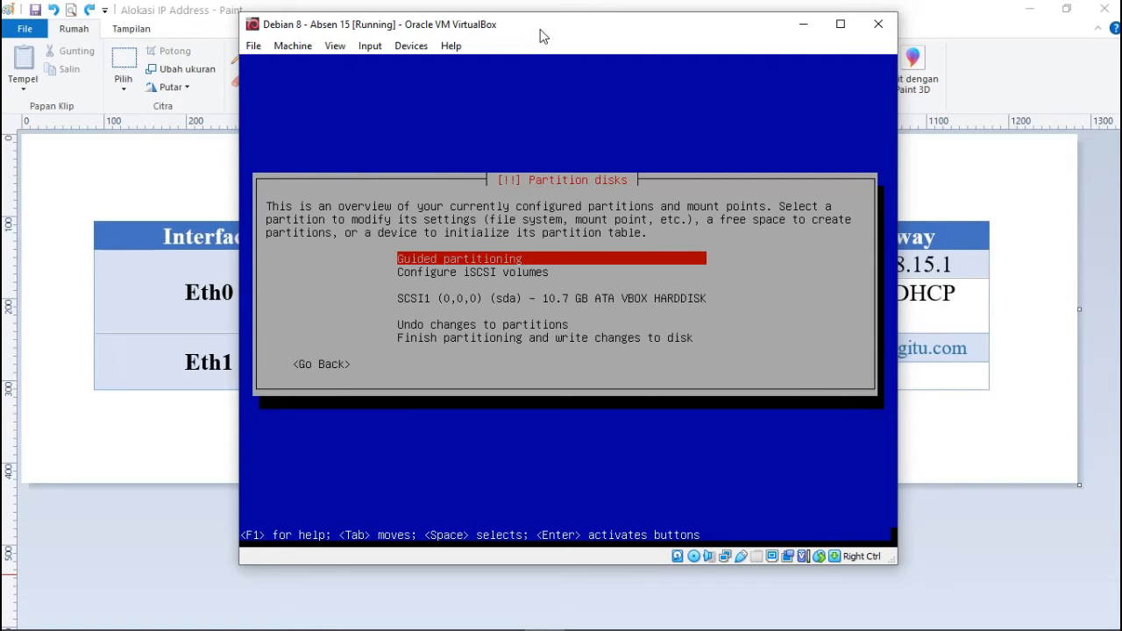
pyautogui.press('Down')
pyautogui.press('Down')
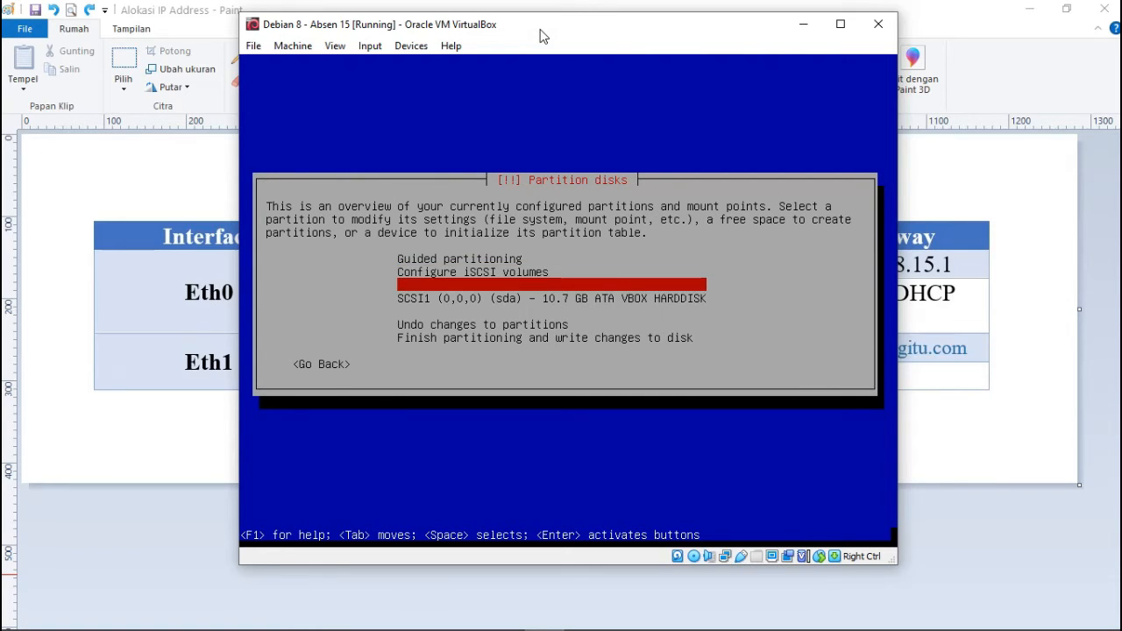
pyautogui.press('Down')
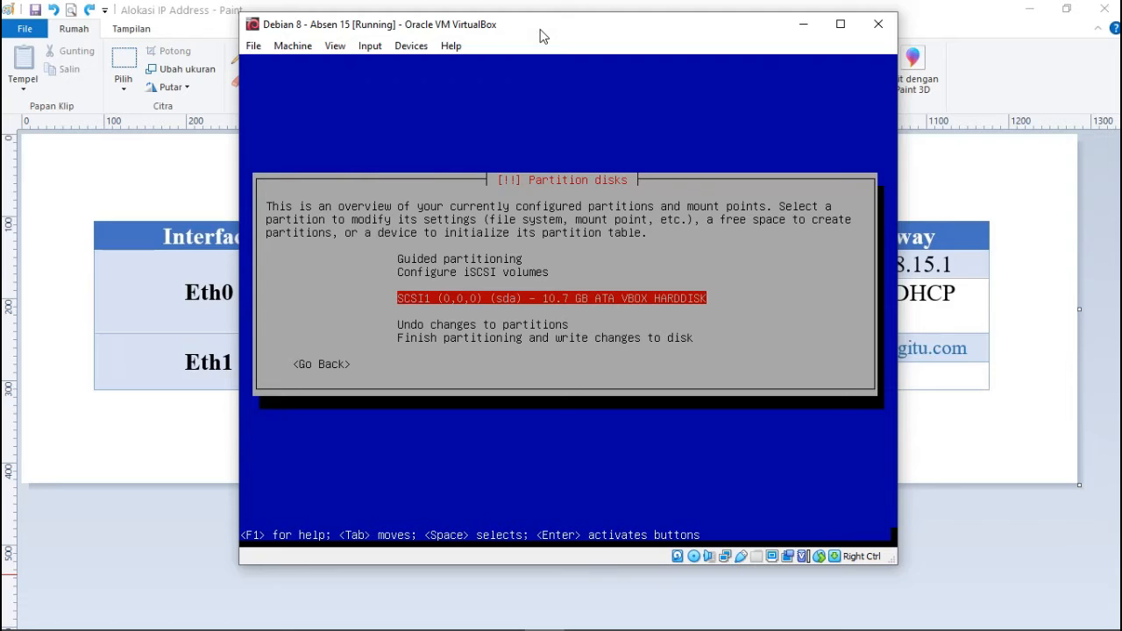
pyautogui.press('Return')
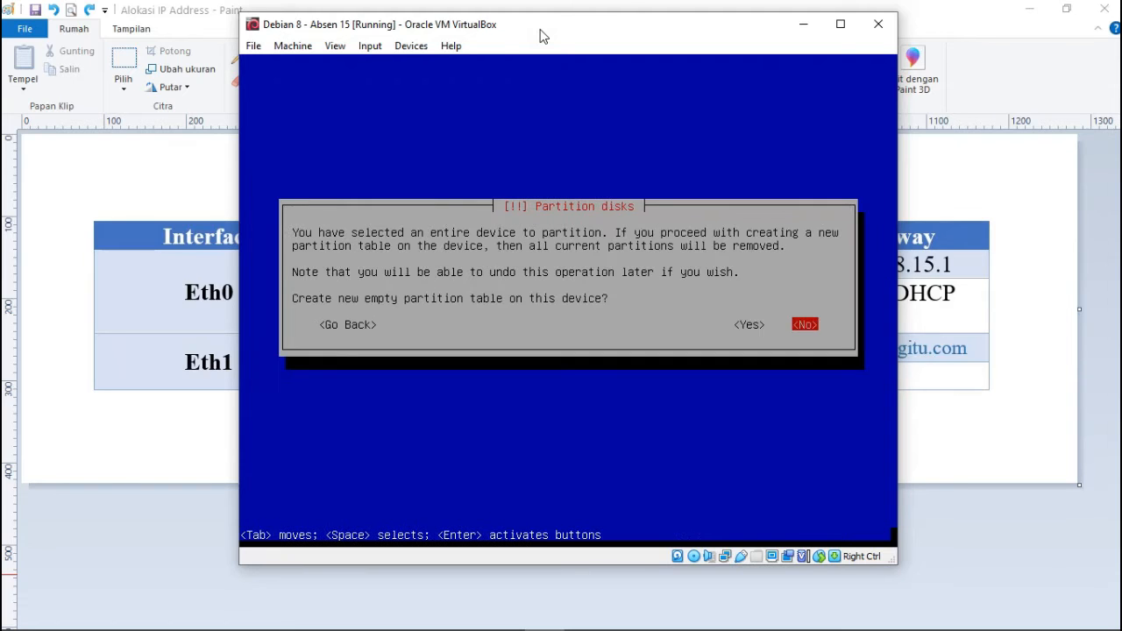
pyautogui.press('Left')
pyautogui.press('Return')
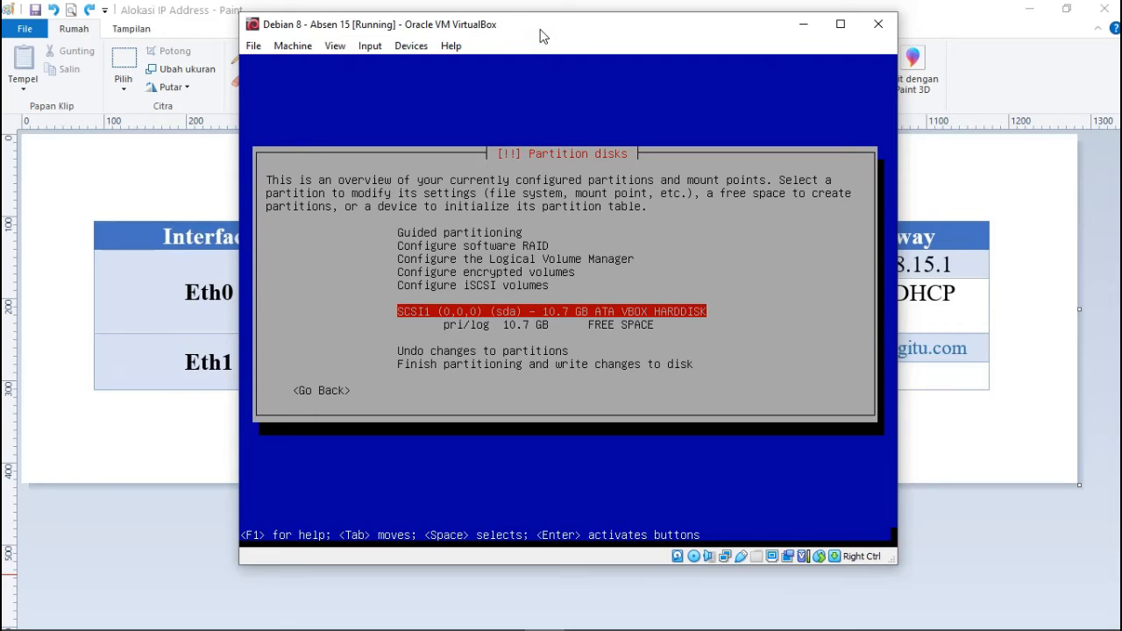
pyautogui.press('Down')
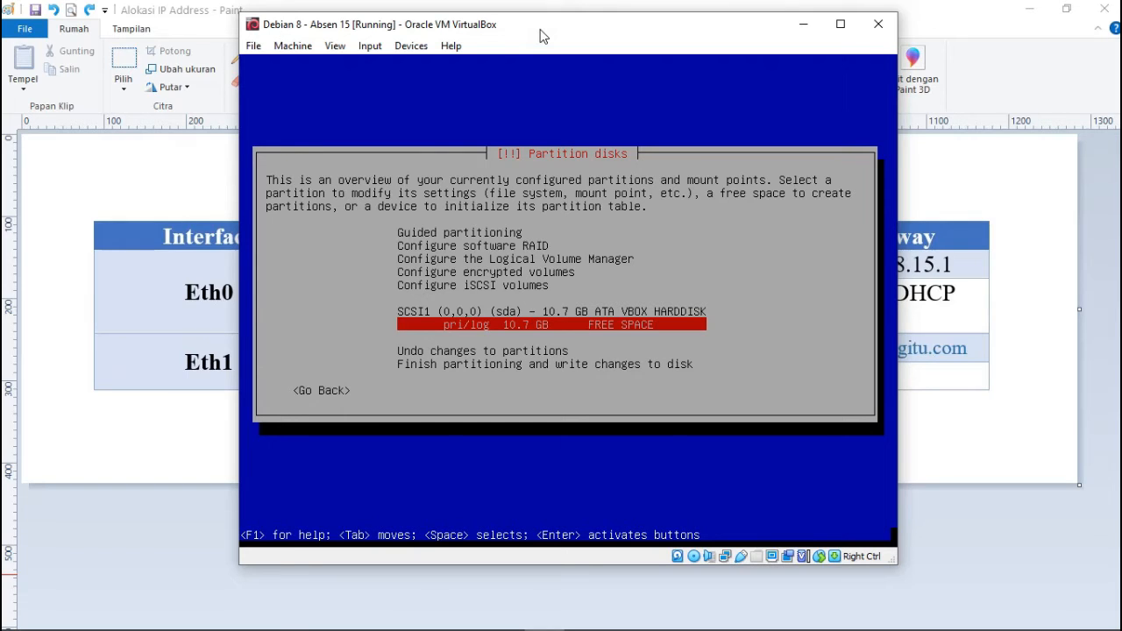
pyautogui.press('Return')
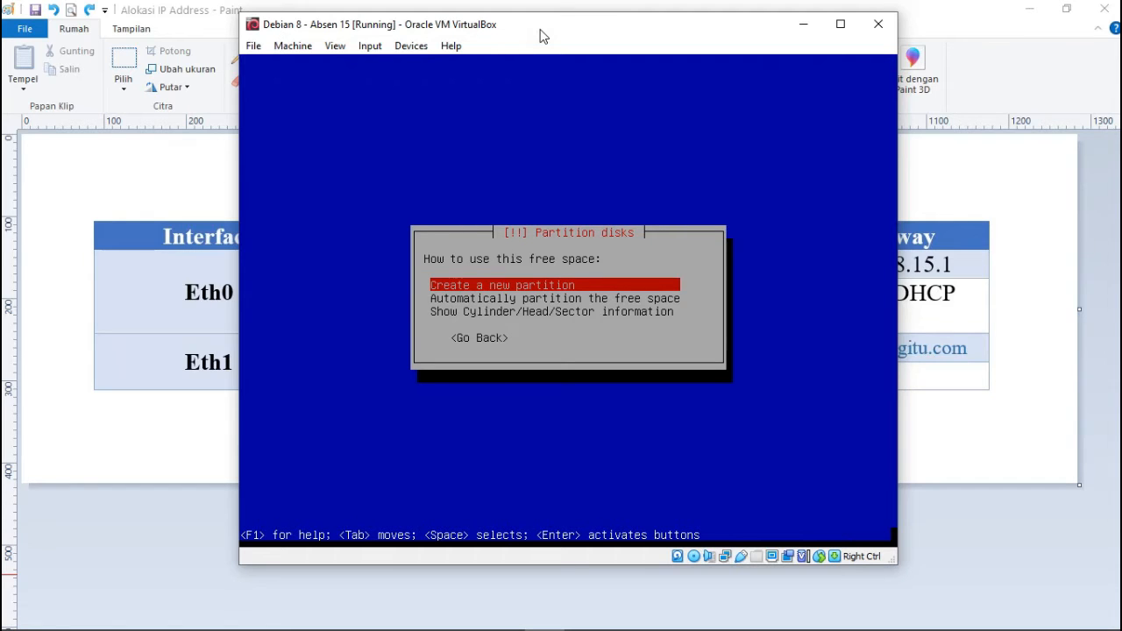
# Create a 2 GB primary partition at the beginning of the 10.7 GB free space.
pyautogui.press('Return')
pyautogui.press('Left')
pyautogui.press('Left')
pyautogui.press('Left')
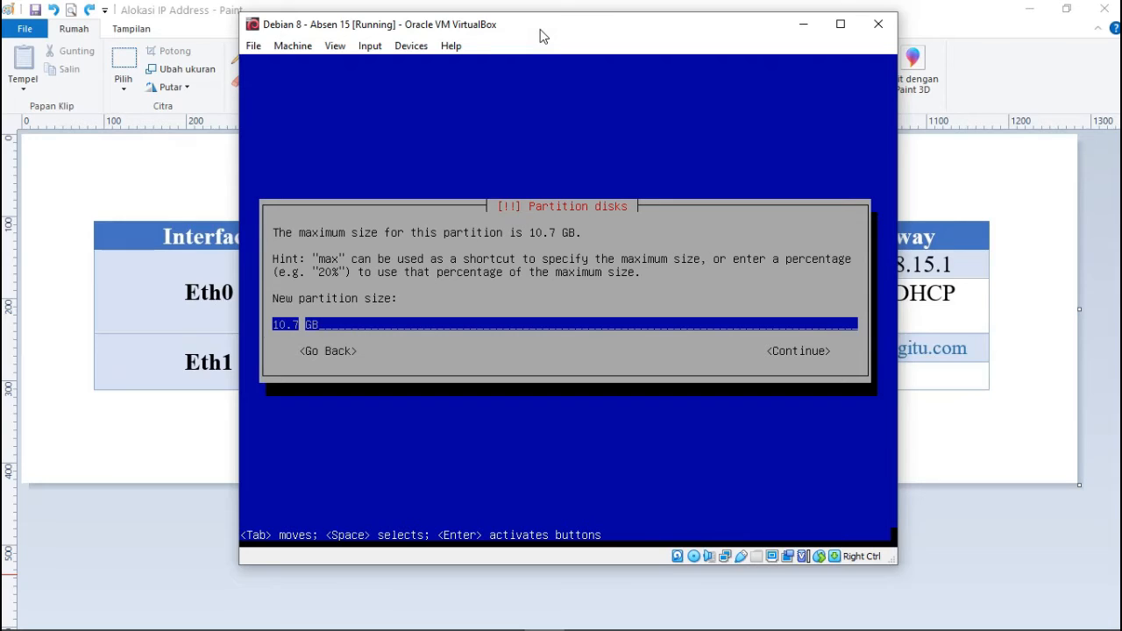
pyautogui.press('BackSpace')
pyautogui.press('BackSpace')
pyautogui.press('BackSpace')
pyautogui.press('BackSpace')
pyautogui.write('2')
pyautogui.press('Return')
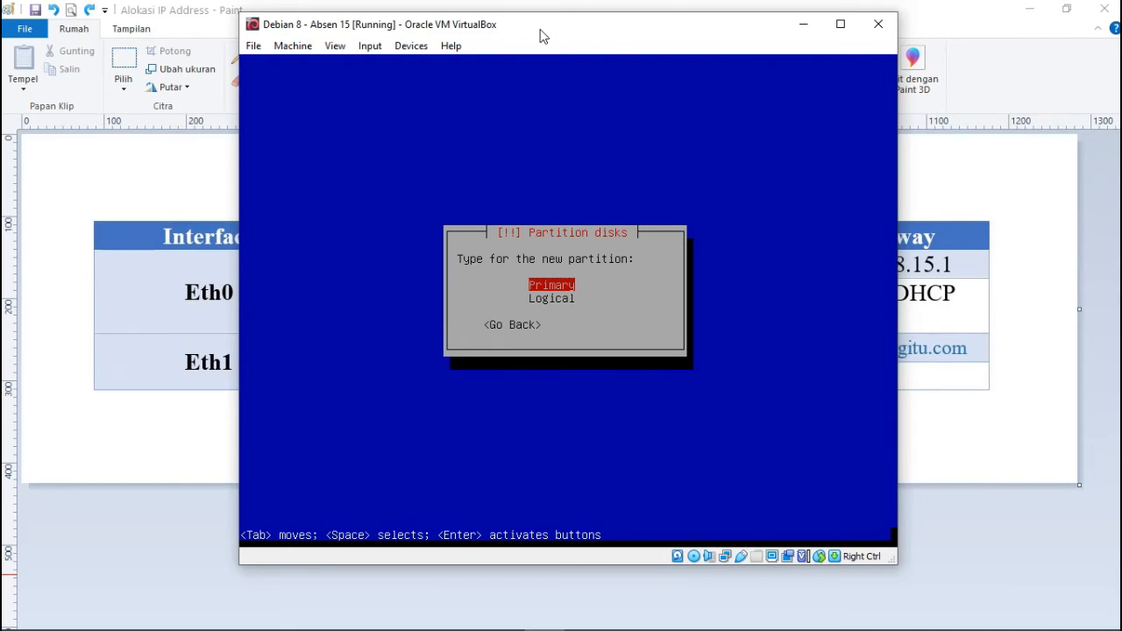
pyautogui.press('Return')
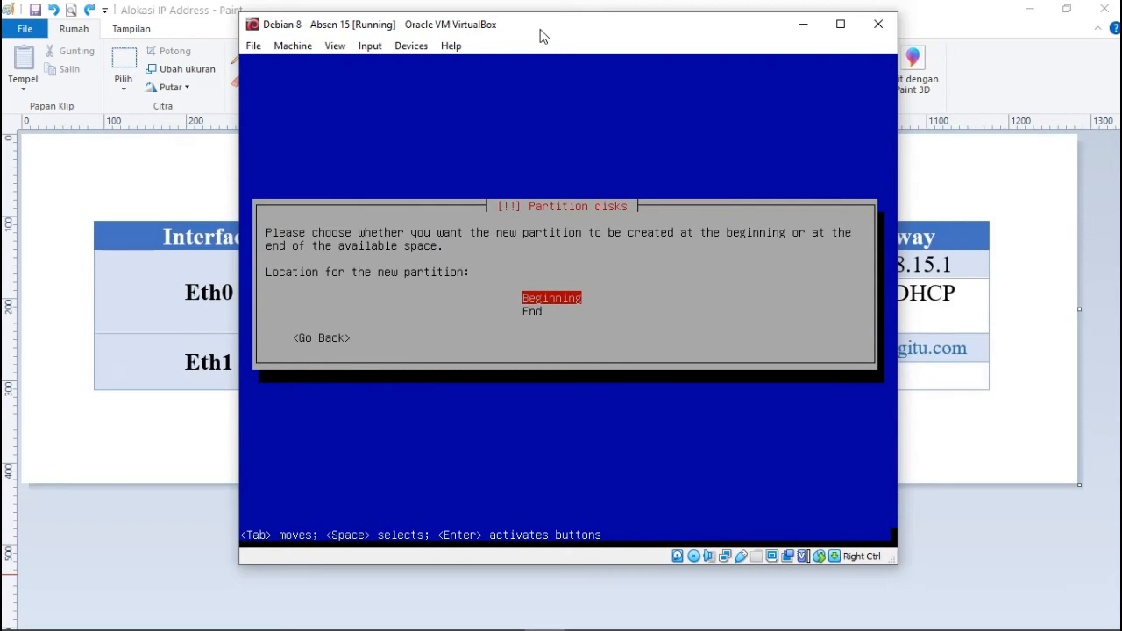
pyautogui.press('Return')
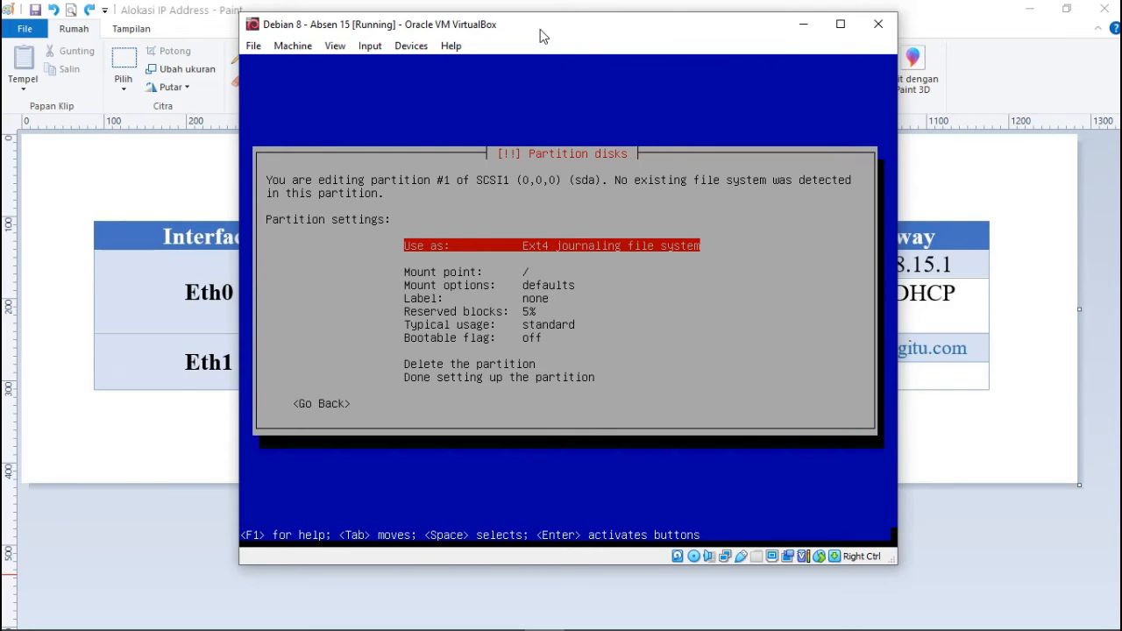
pyautogui.press('Return')
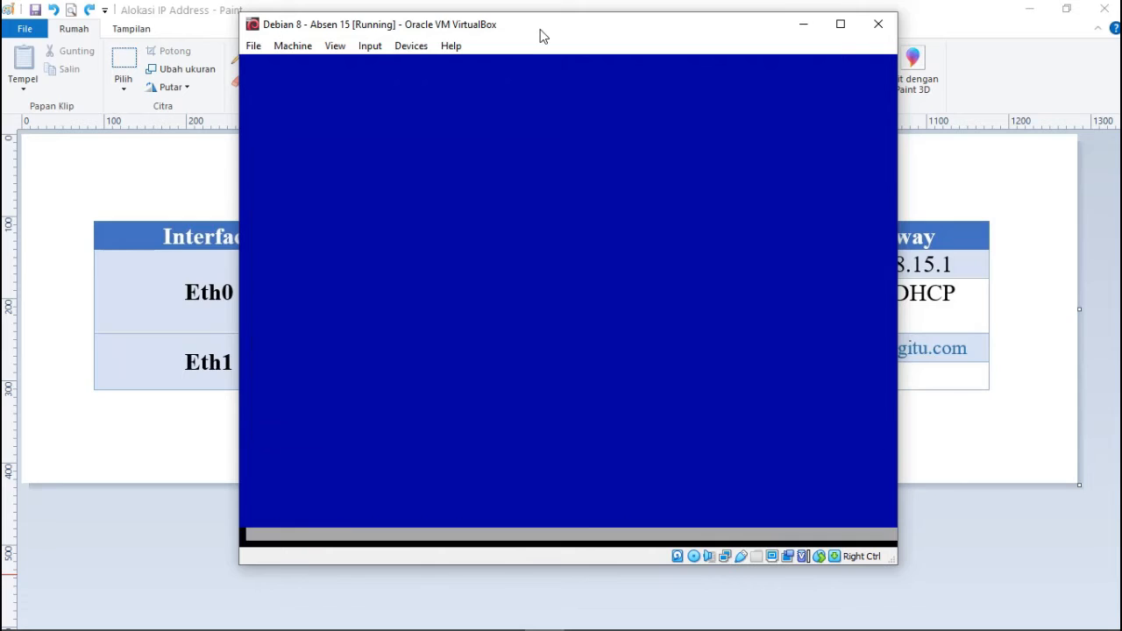
# Use the 2 GB partition as swap area and finish its setup.
pyautogui.press('Down')
pyautogui.press('Down')
pyautogui.press('Down')
pyautogui.press('Down')
pyautogui.press('Down')
pyautogui.press('Down')
pyautogui.press('Down')
pyautogui.press('Down')
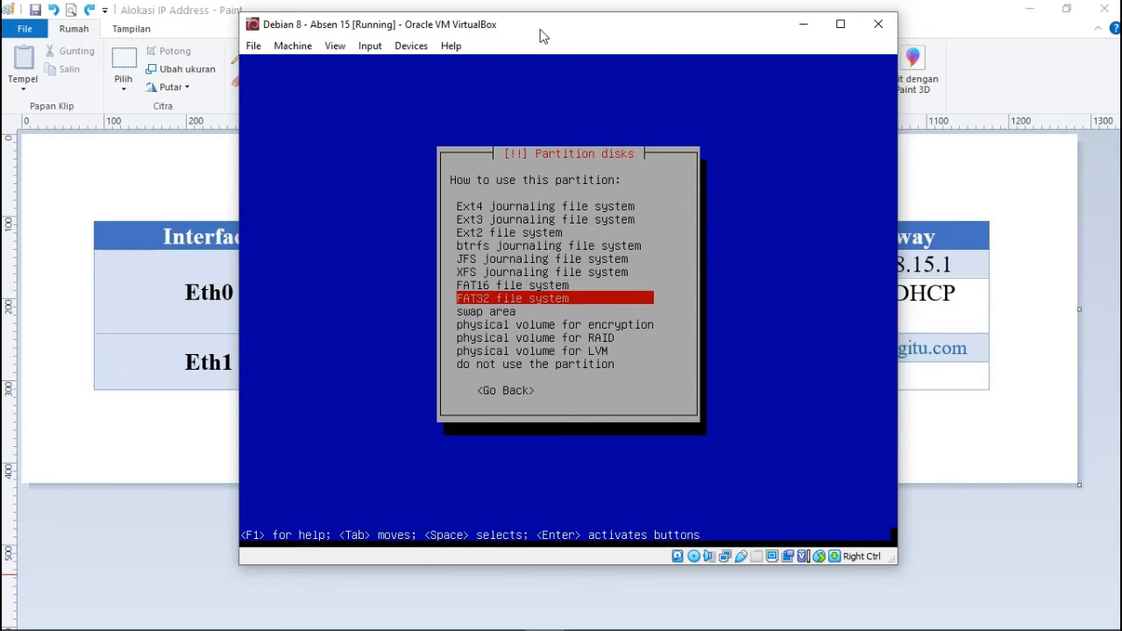
pyautogui.press('Return')
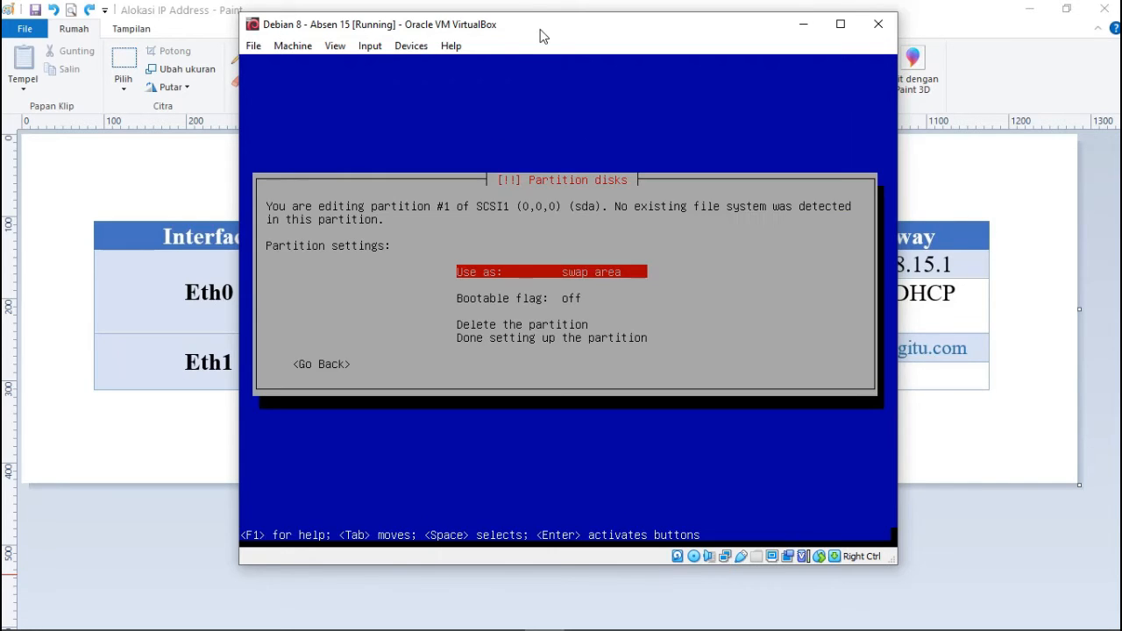
pyautogui.press('Down')
pyautogui.press('Down')
pyautogui.press('Down')
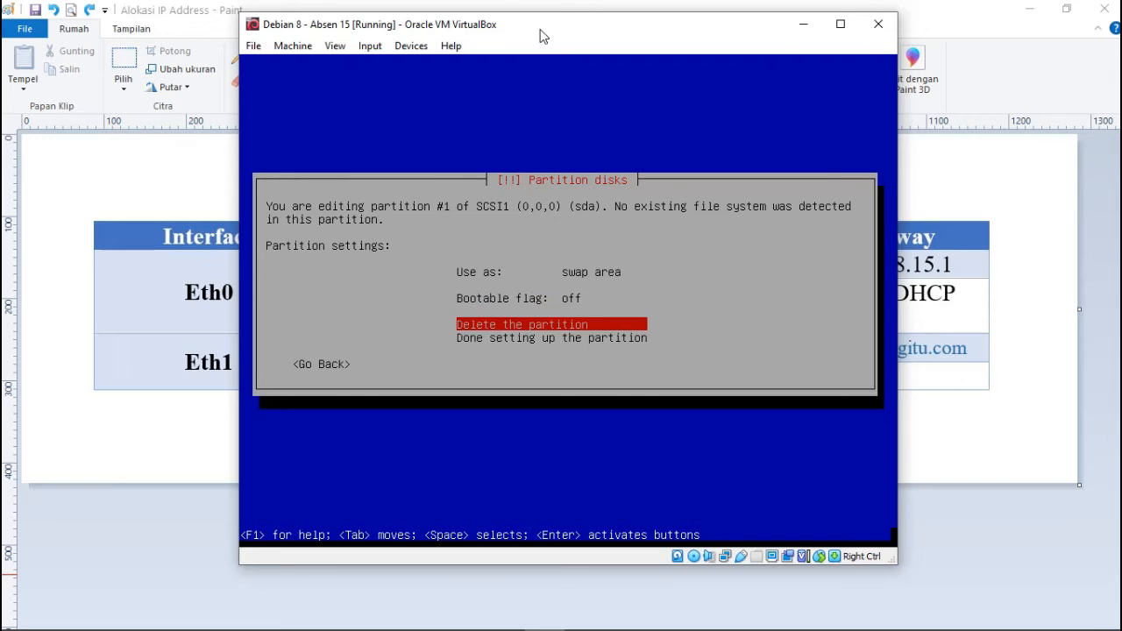
pyautogui.press('Return')
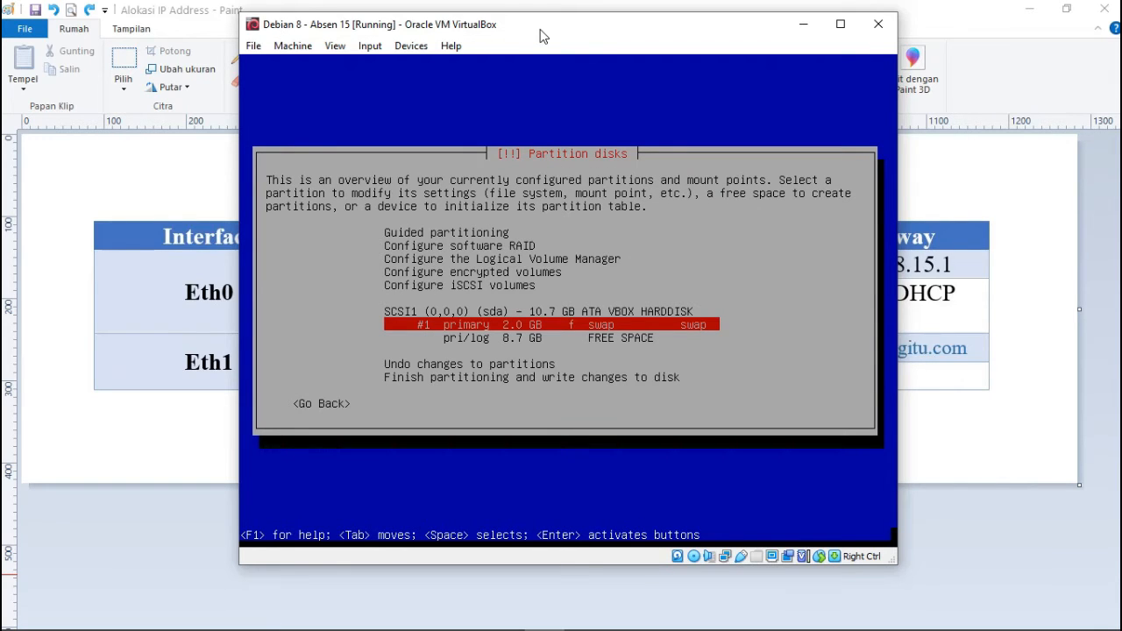
# Create a 6 GB logical partition at the beginning of the remaining 8.7 GB free space.
pyautogui.press('Down')
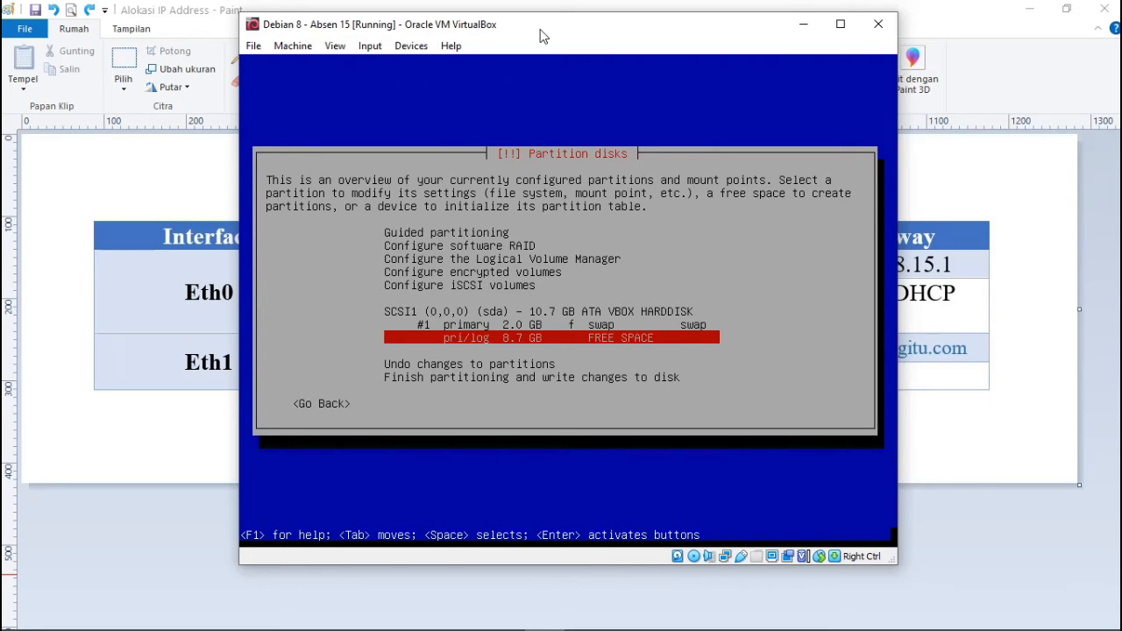
pyautogui.press('Return')
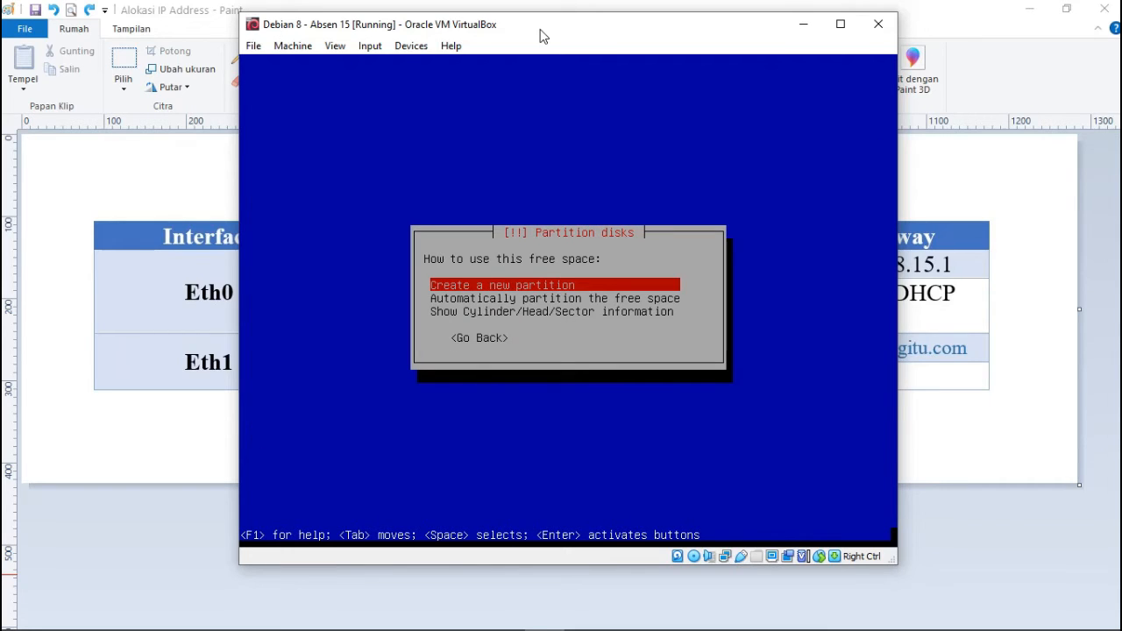
pyautogui.press('Return')
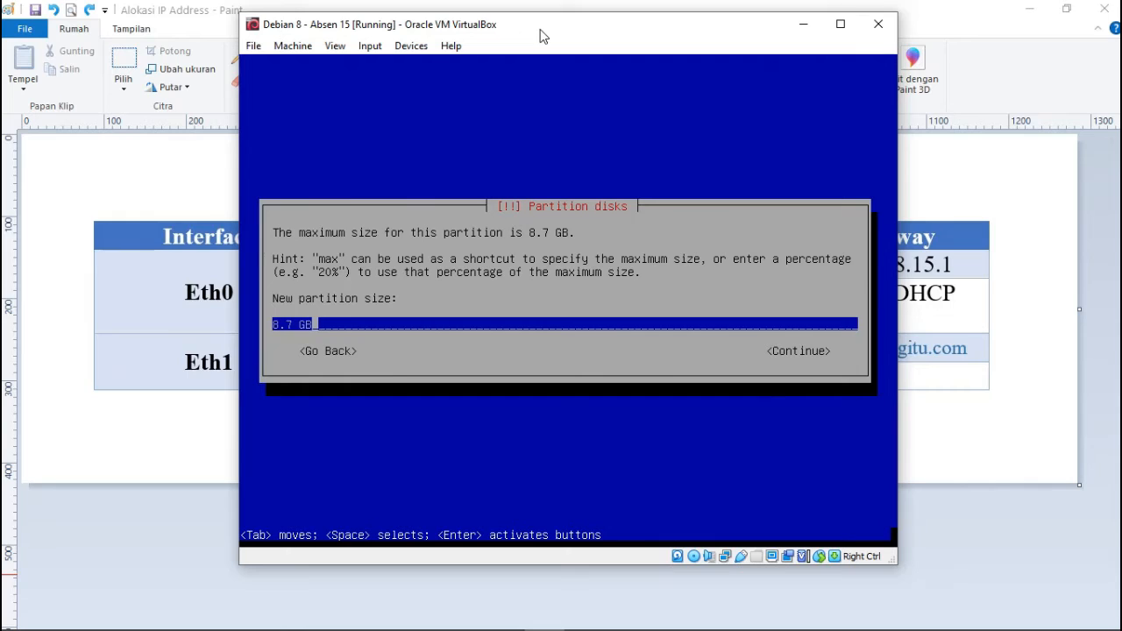
pyautogui.press('Left')
pyautogui.press('Left')
pyautogui.press('BackSpace')
pyautogui.press('BackSpace')
pyautogui.press('BackSpace')
pyautogui.press('BackSpace')
pyautogui.write('6')
pyautogui.press('Return')
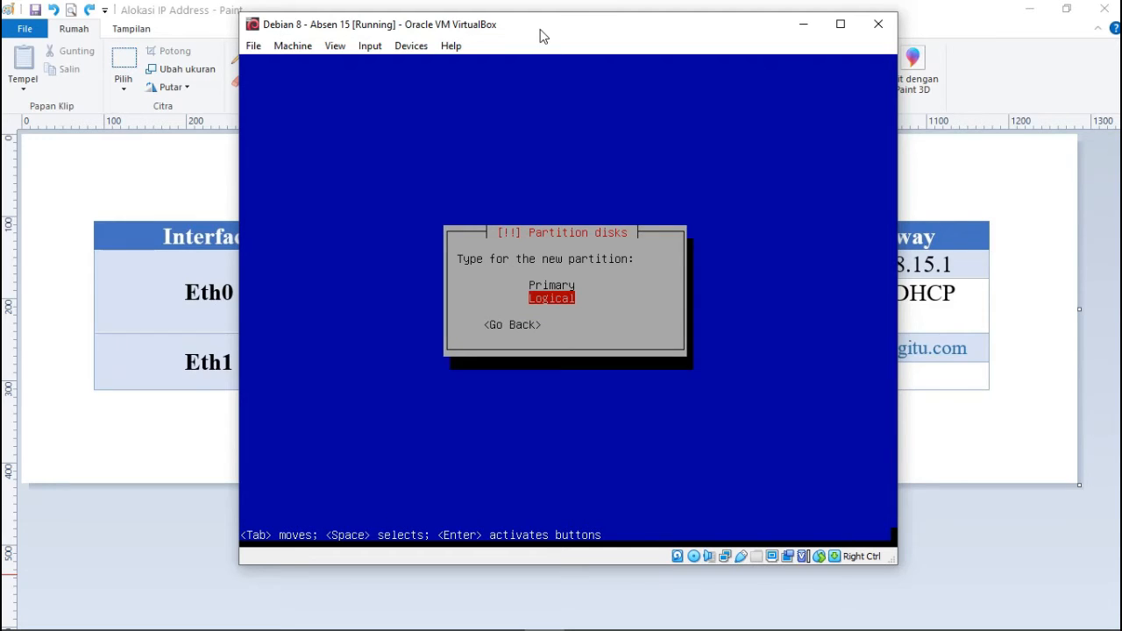
pyautogui.press('Return')
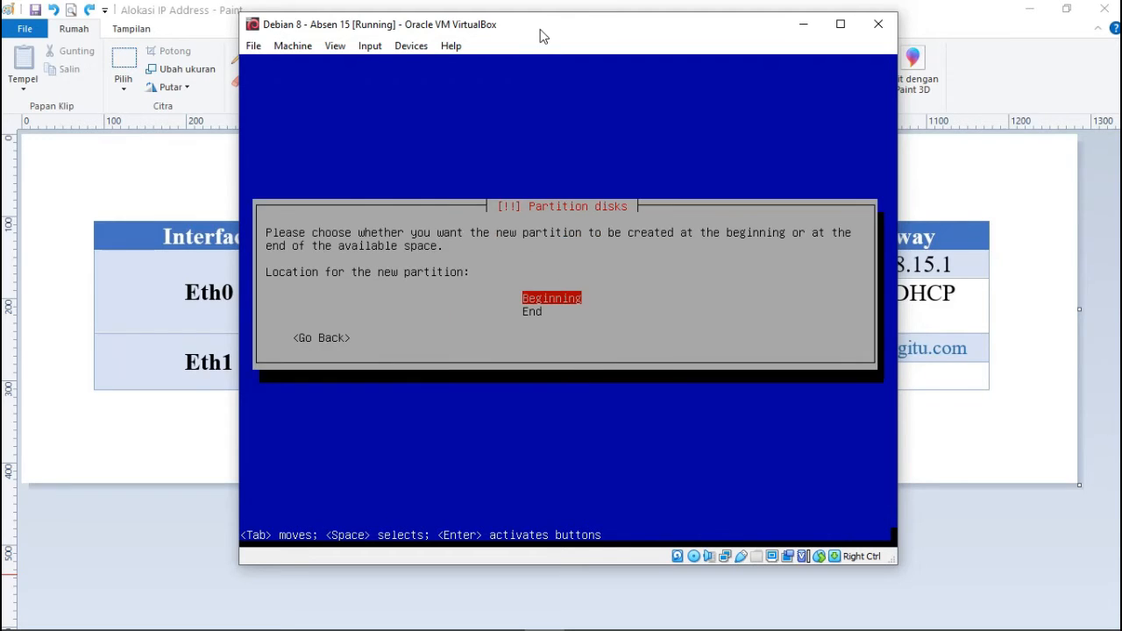
pyautogui.press('Return')
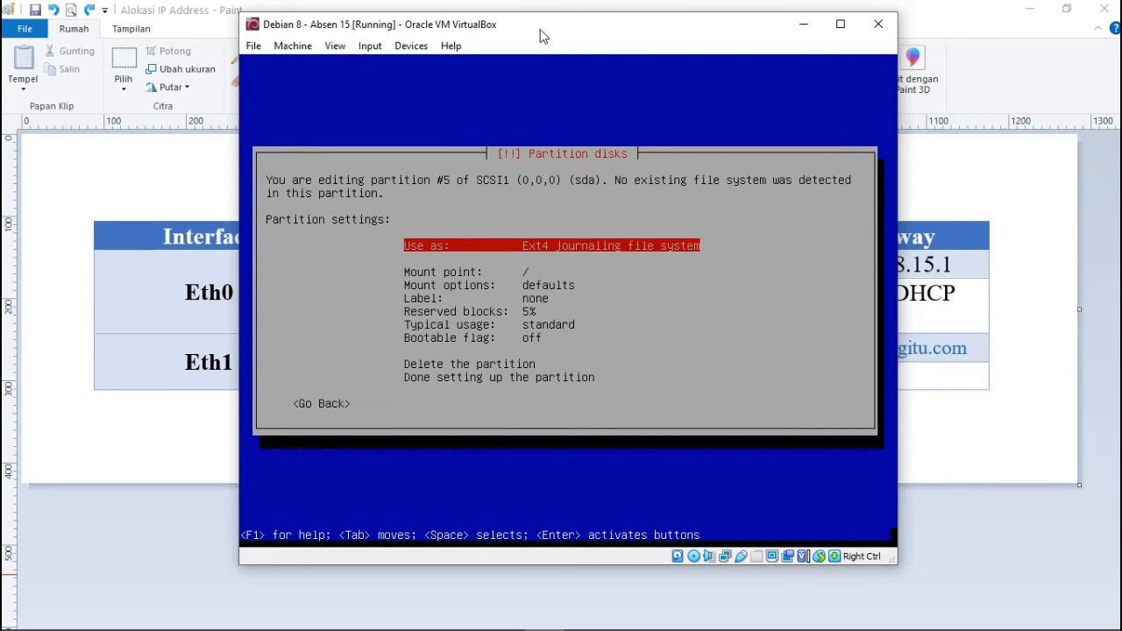
pyautogui.press('Return')
# Format the 6 GB partition as Ext4 mounted at /, and finish its setup.
pyautogui.press('Up')
pyautogui.press('Up')
pyautogui.press('Up')
pyautogui.press('Up')
pyautogui.press('Up')
pyautogui.press('Up')
pyautogui.press('Up')
pyautogui.press('Up')
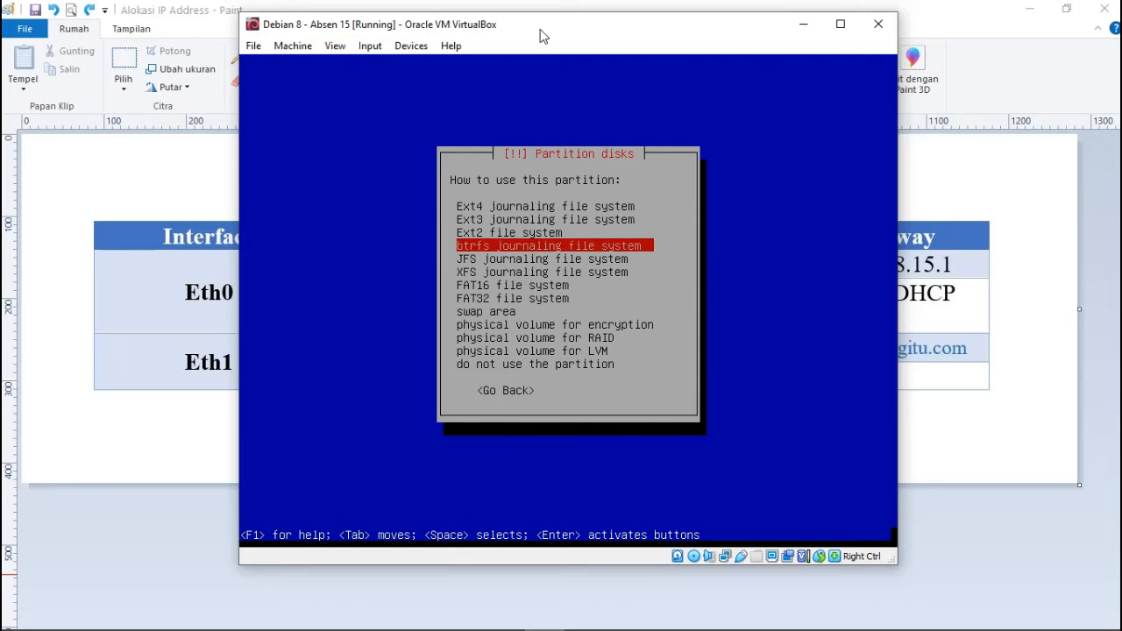
pyautogui.press('Return')
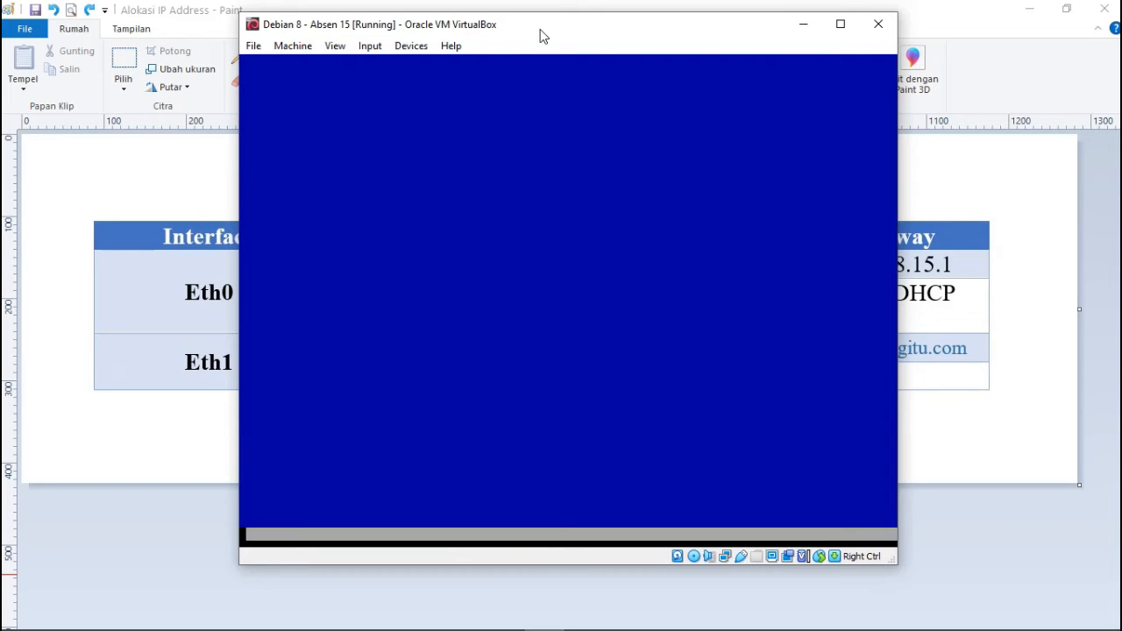
pyautogui.press('Down')
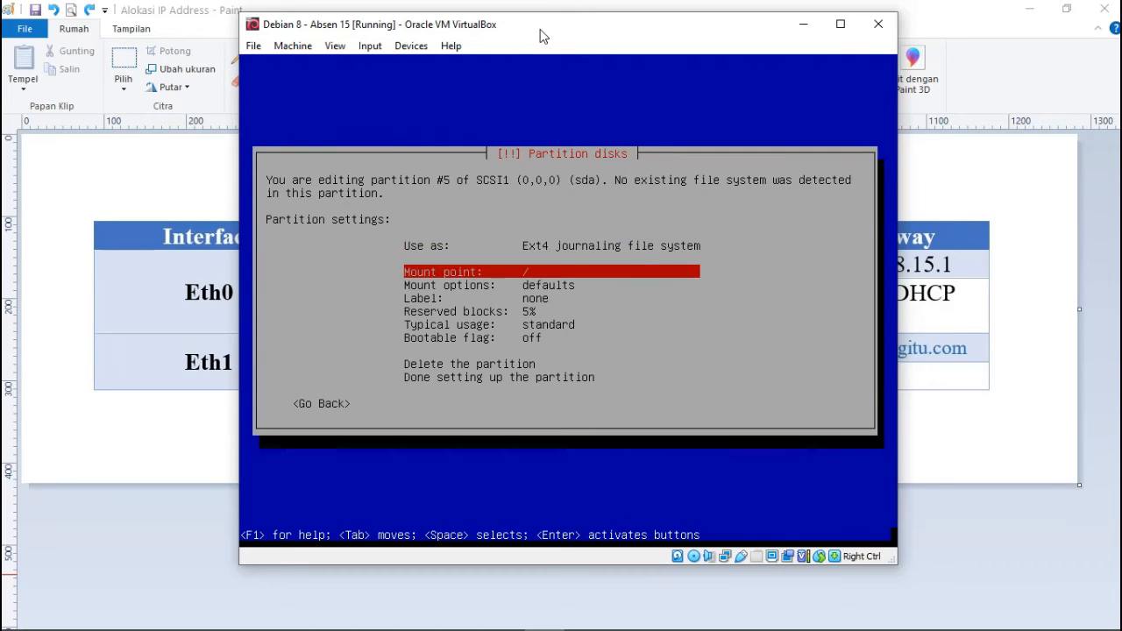
pyautogui.press('Return')
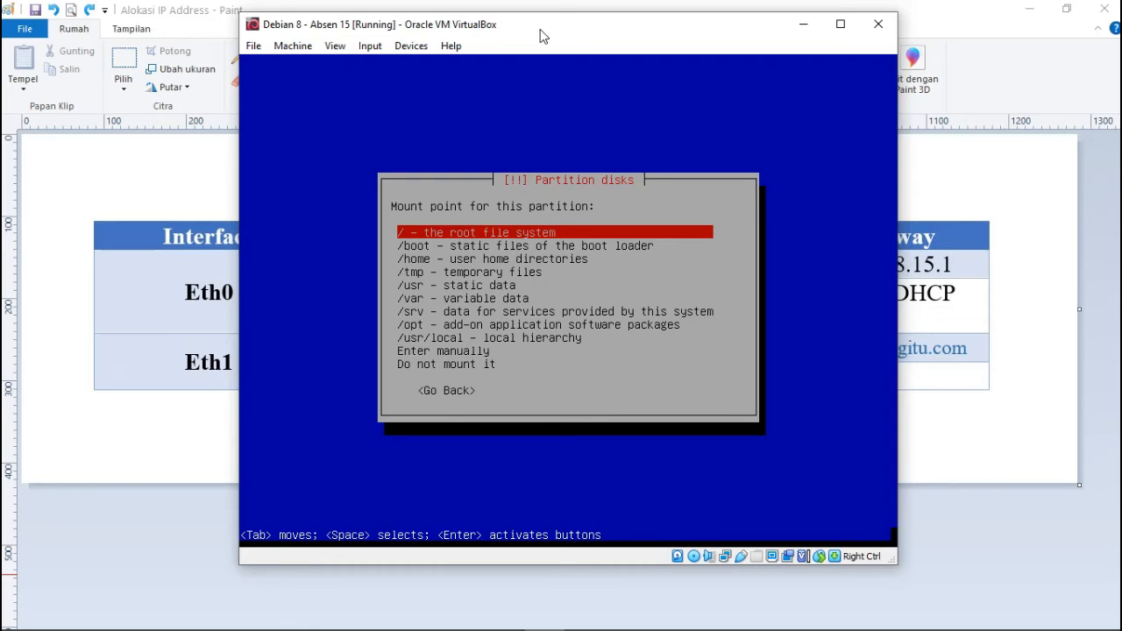
pyautogui.press('Down')
pyautogui.press('Up')
pyautogui.press('Down')
pyautogui.press('Up')
pyautogui.press('Return')
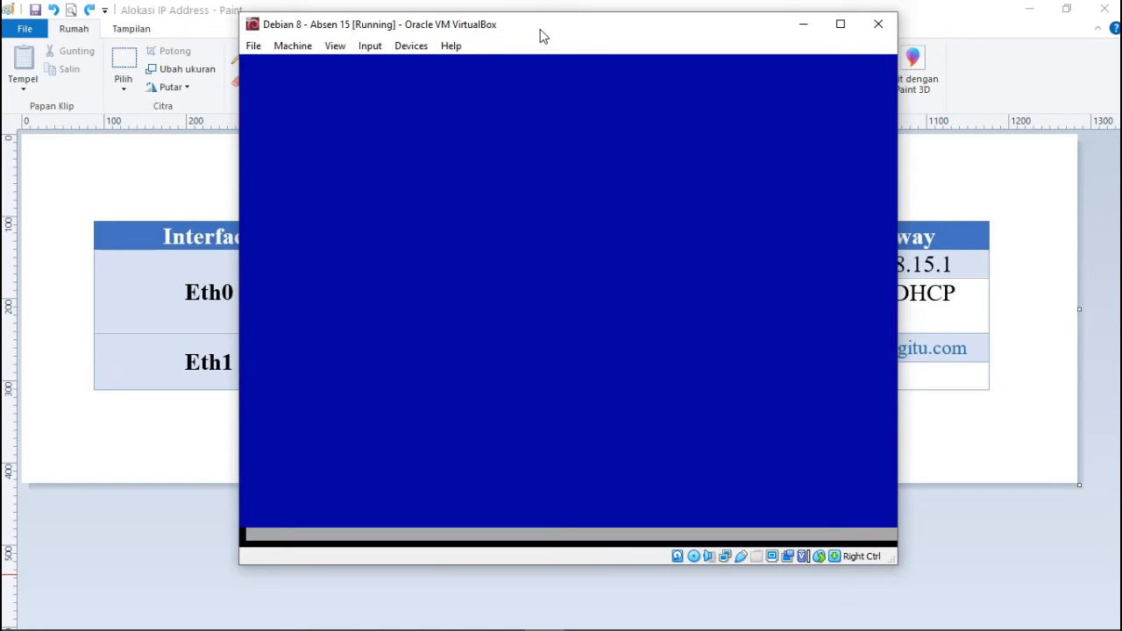
pyautogui.press('Down')
pyautogui.press('Down')
pyautogui.press('Down')
pyautogui.press('Down')
pyautogui.press('Down')
pyautogui.press('Down')
pyautogui.press('Down')
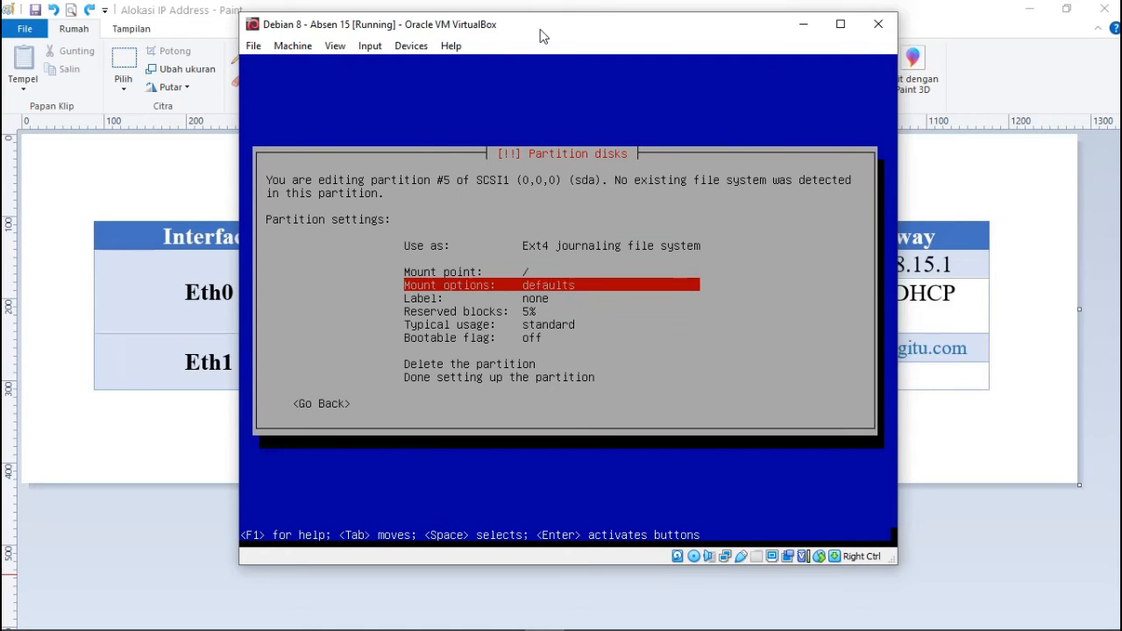
pyautogui.press('Down')
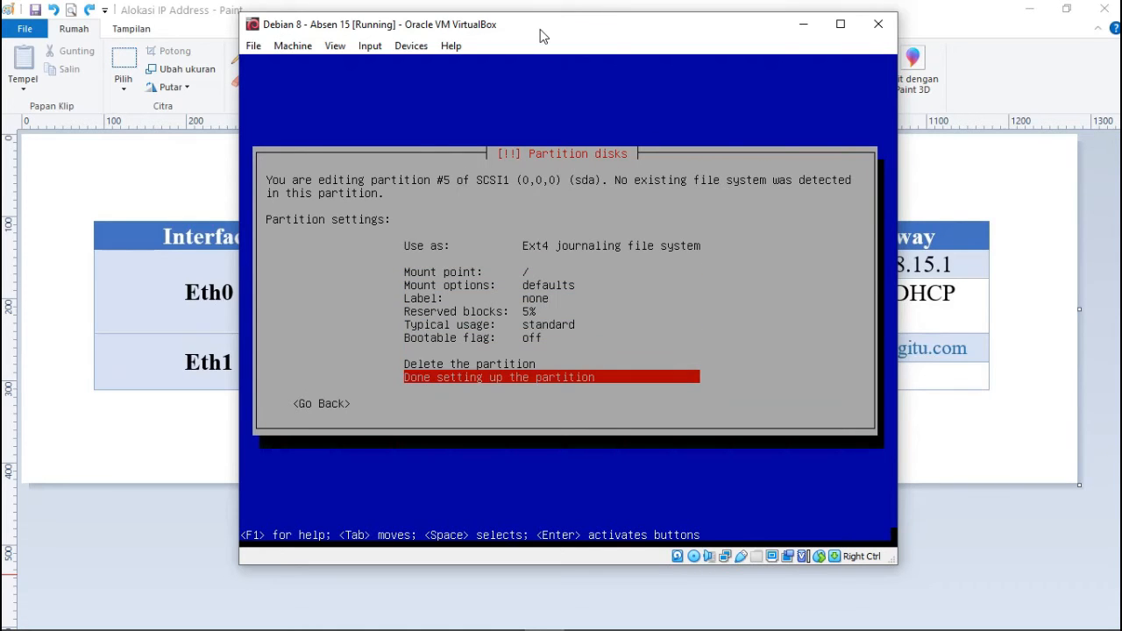
pyautogui.press('Return')
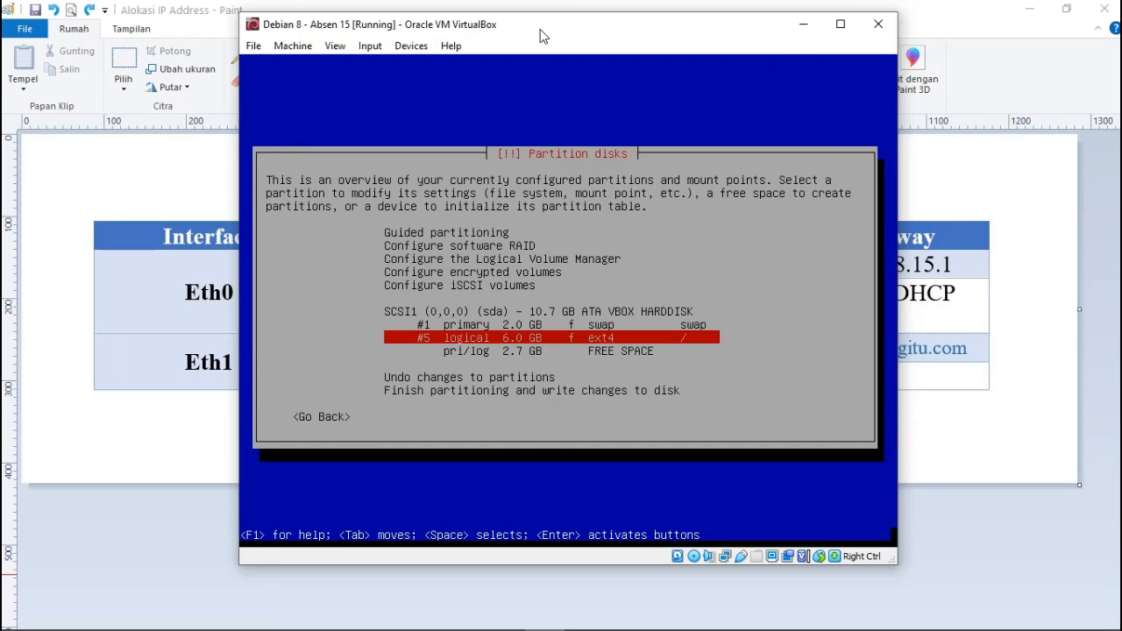
# Create a logical partition using the full remaining 2.7 GB of free space.
pyautogui.press('Down')
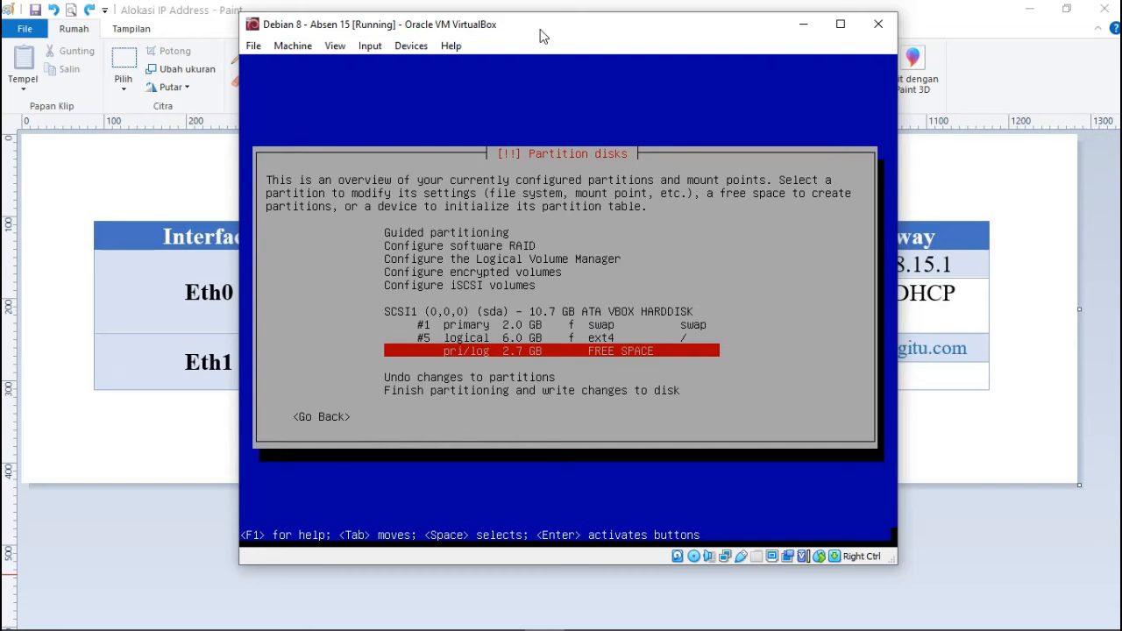
pyautogui.press('Return')
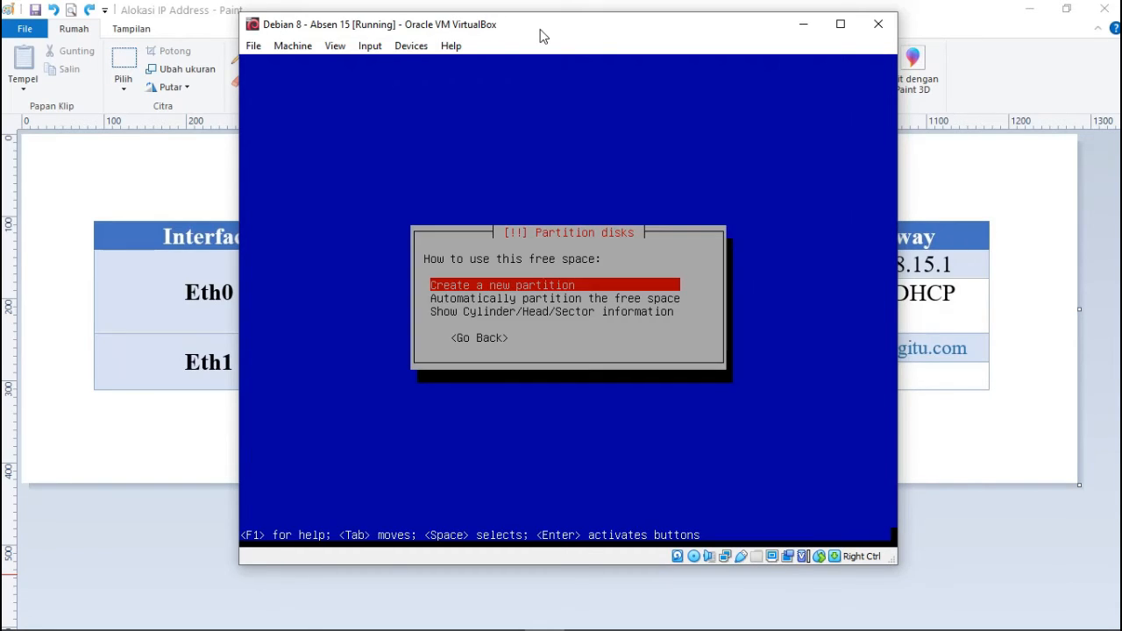
pyautogui.press('Return')
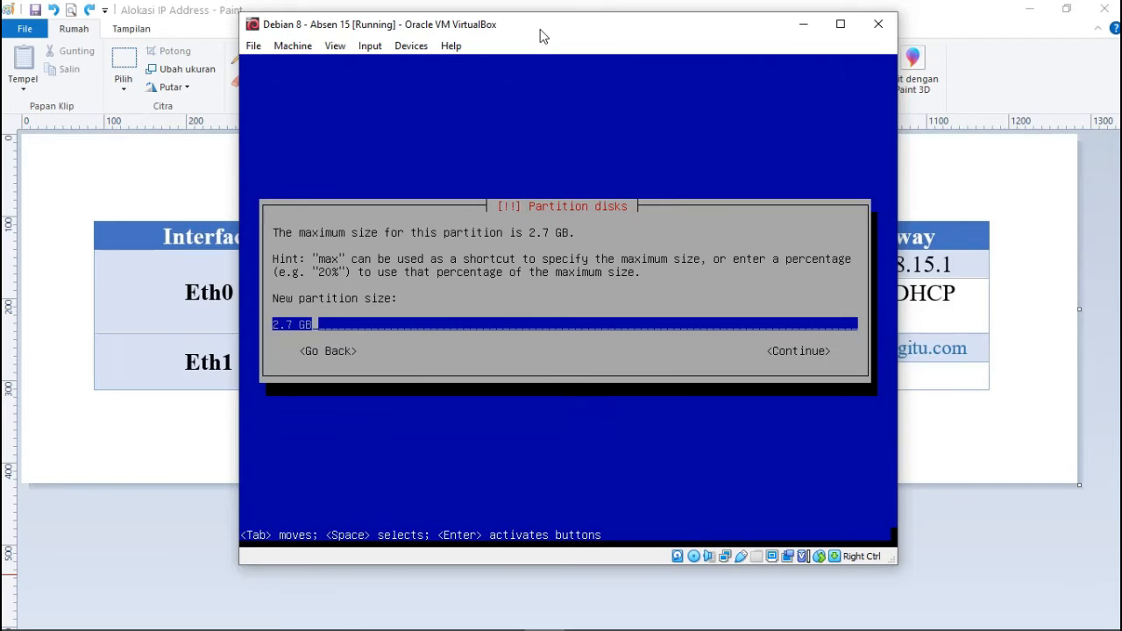
pyautogui.press('Return')
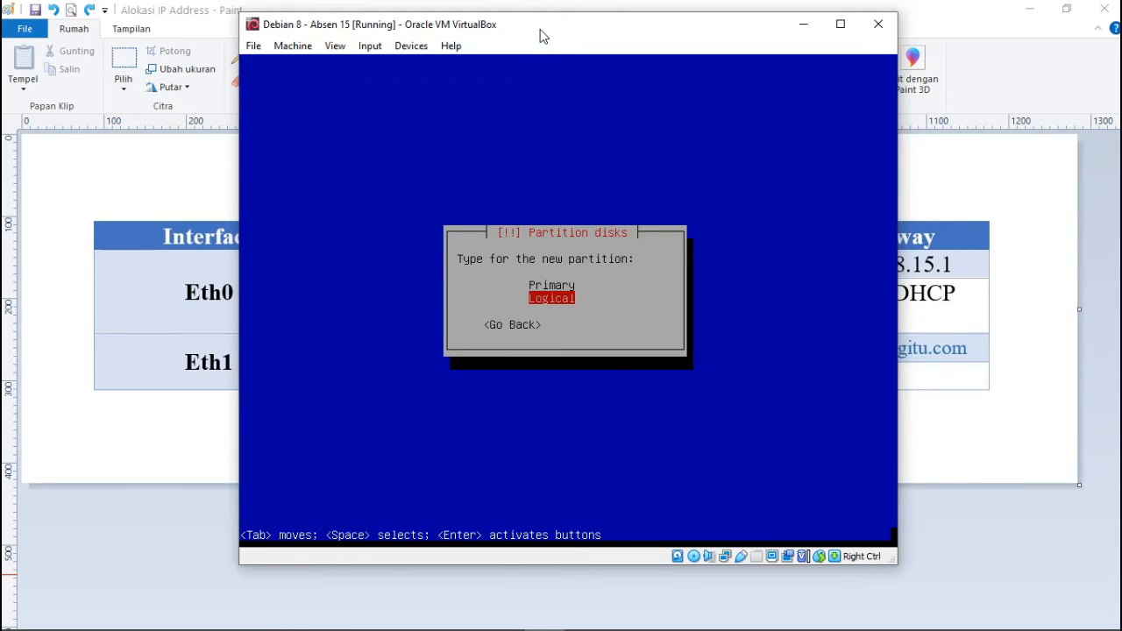
pyautogui.press('Return')
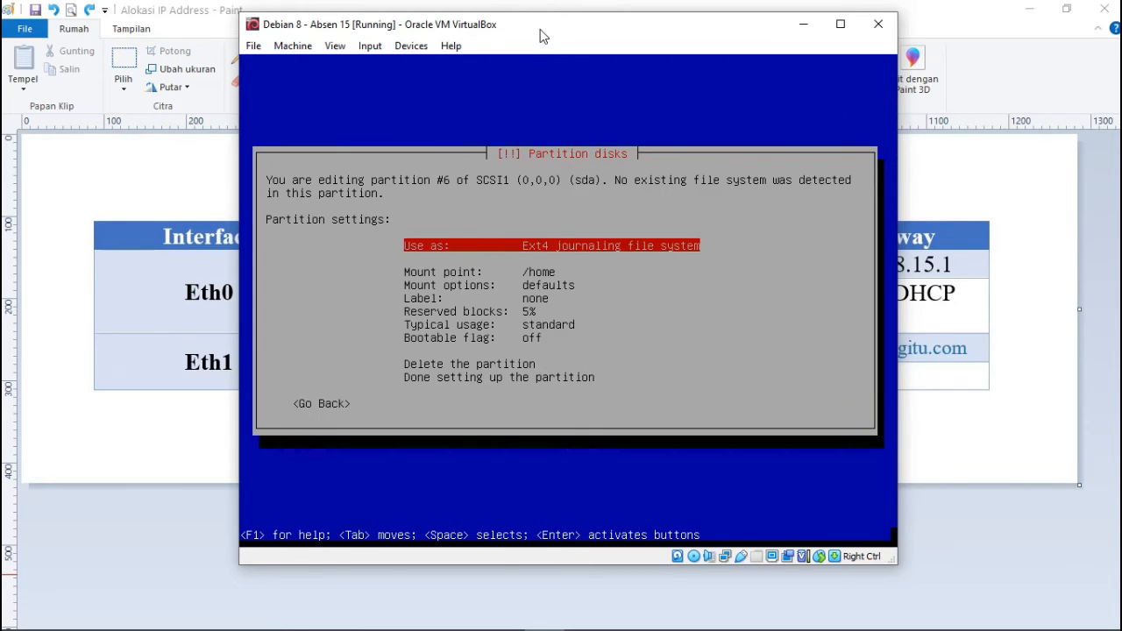
# Mount the 2.7 GB partition at /home, finish its setup, and choose Finish partitioning.
pyautogui.press('Down')
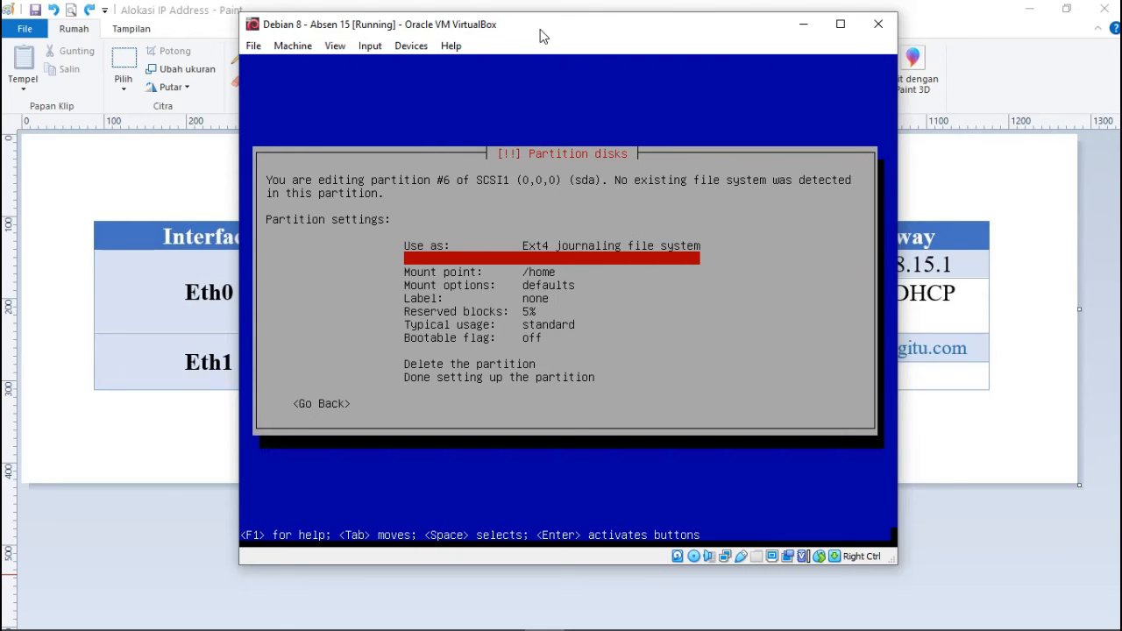
pyautogui.press('Down')
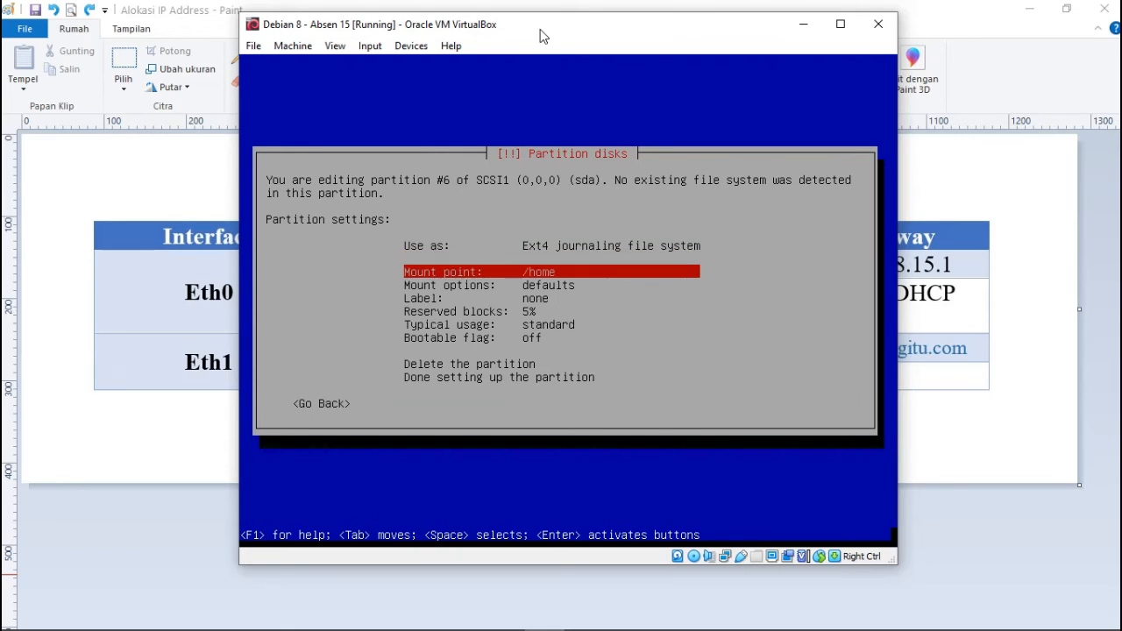
pyautogui.press('Return')
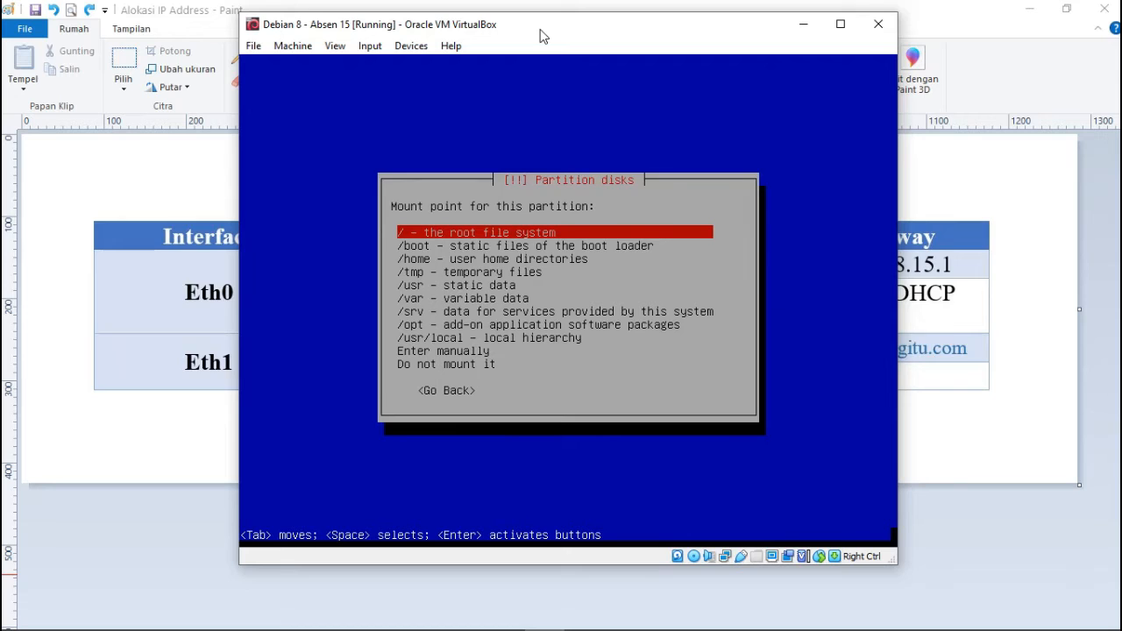
pyautogui.press('Down')
pyautogui.press('Down')
pyautogui.press('Down')
pyautogui.press('Up')
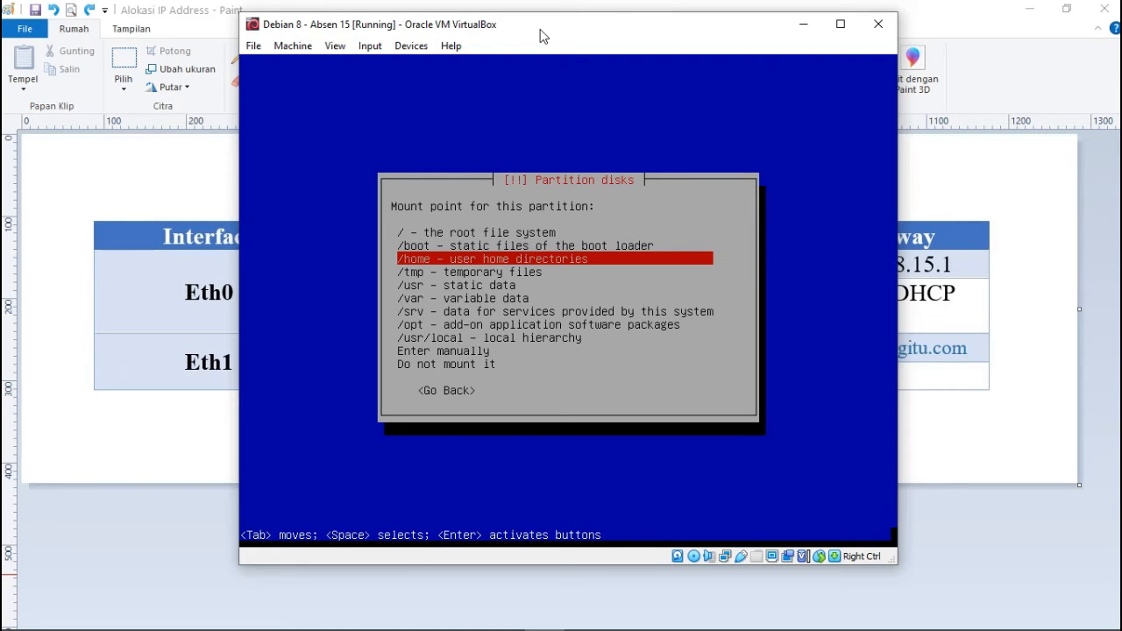
pyautogui.press('Return')
pyautogui.press('Down')
pyautogui.press('Down')
pyautogui.press('Down')
pyautogui.press('Down')
pyautogui.press('Down')
pyautogui.press('Down')
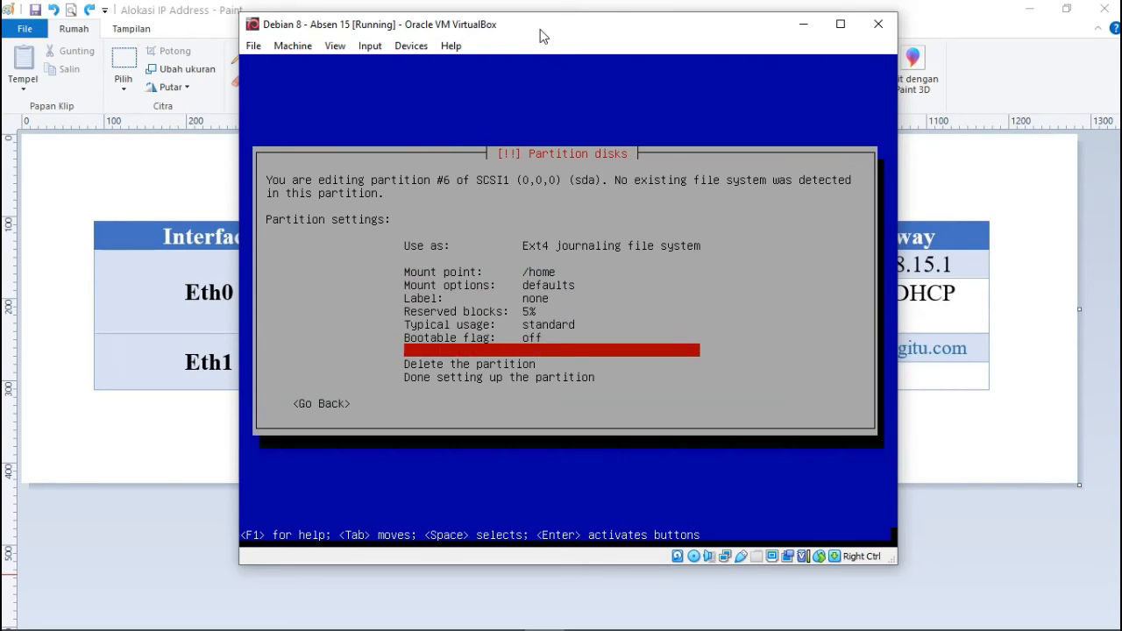
pyautogui.press('Down')
pyautogui.press('Down')
pyautogui.press('Return')
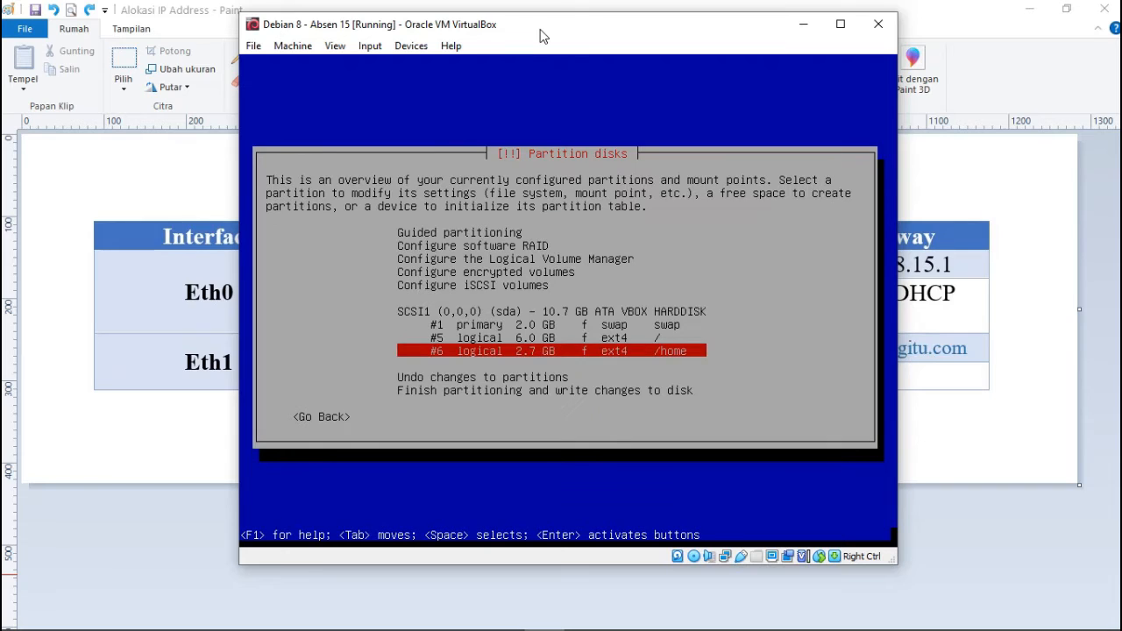
pyautogui.press('Down')
pyautogui.press('Down')
pyautogui.press('Down')
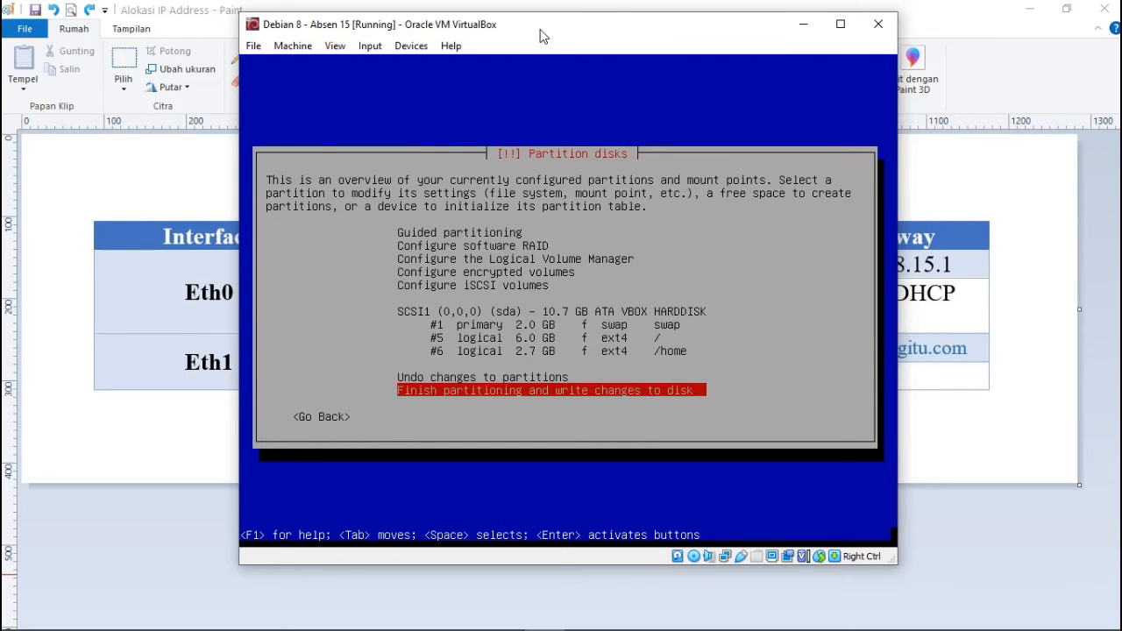
pyautogui.press('Return')
# Confirm writing the swap, root and /home partitions to disk.
pyautogui.press('Left')
pyautogui.press('Return')
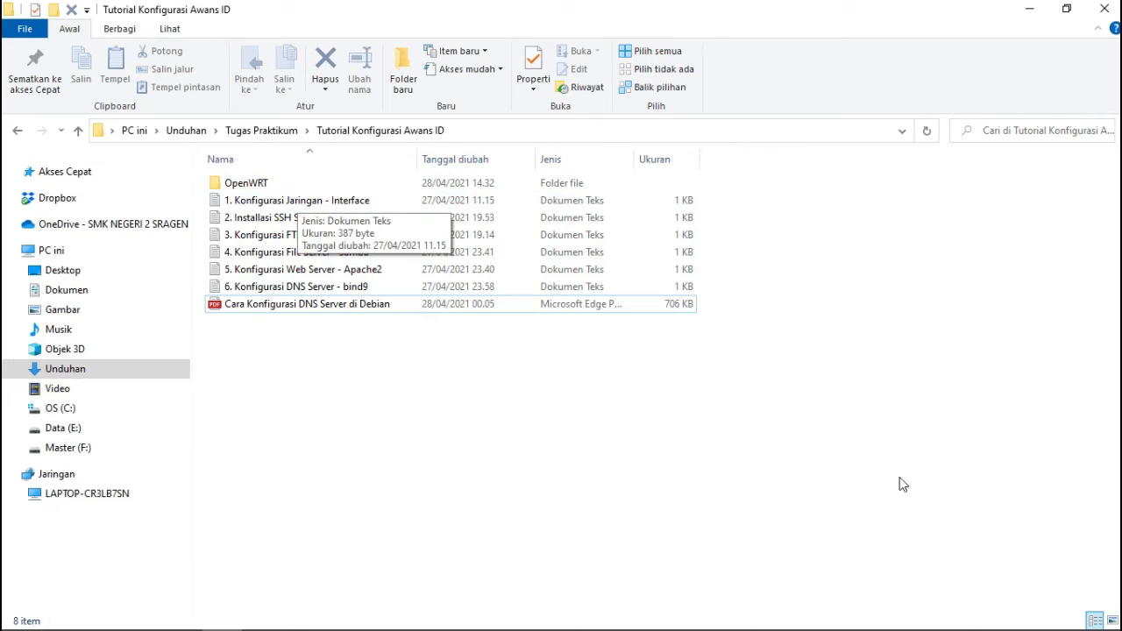
pyautogui.moveTo(763, 603)
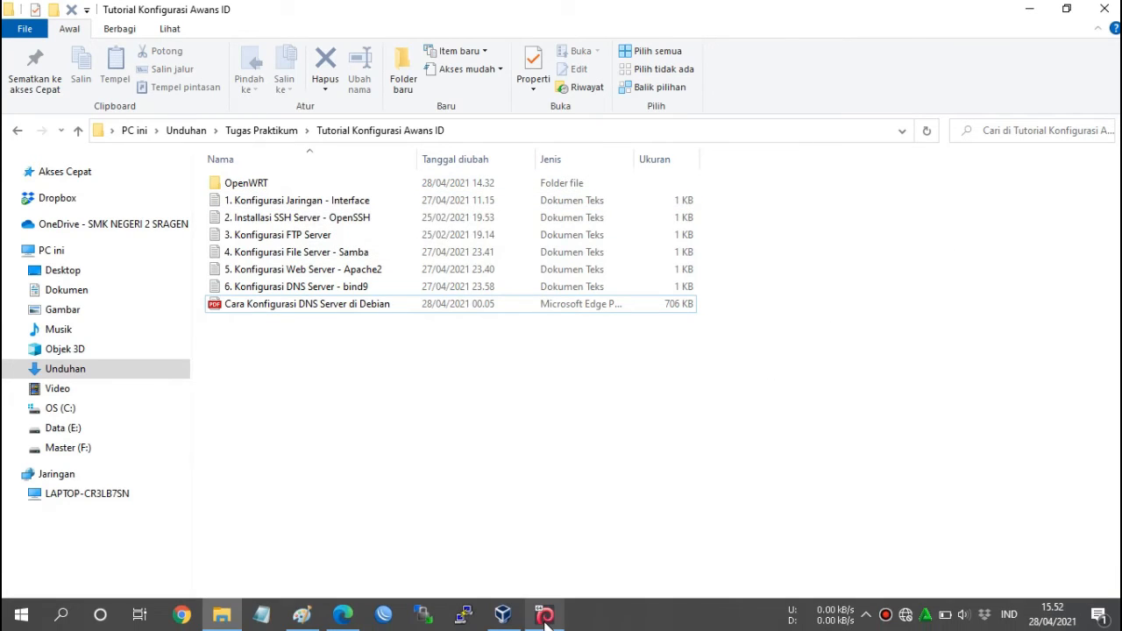
pyautogui.click(544, 614)
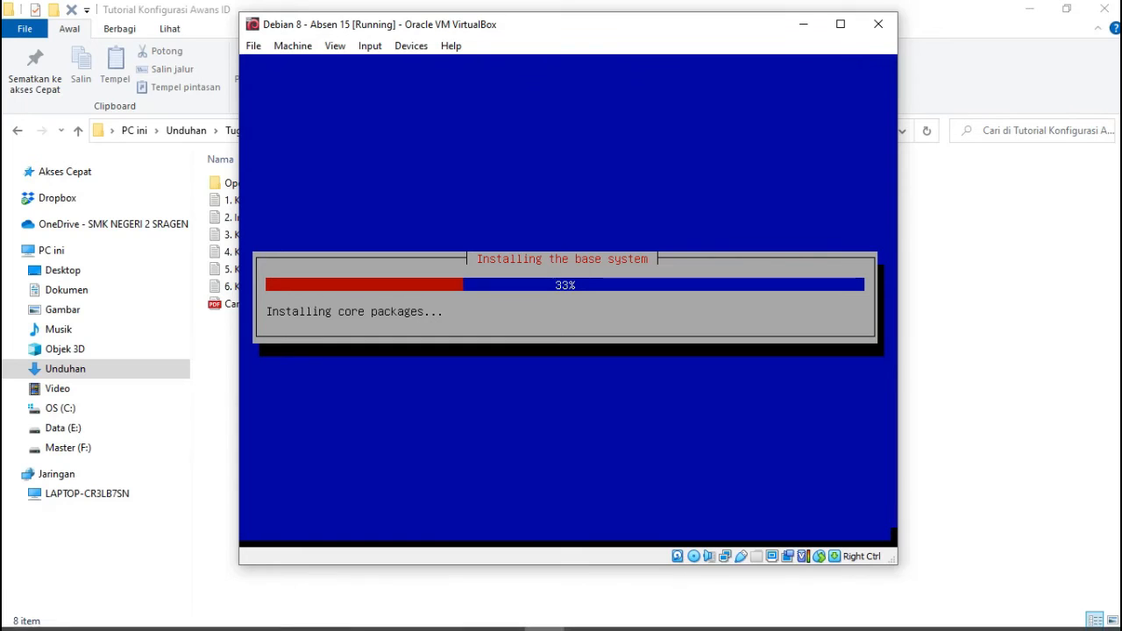
# While the base system installs, switch between the Paint IP table, tutorial folder and installer.
pyautogui.click(302, 613)
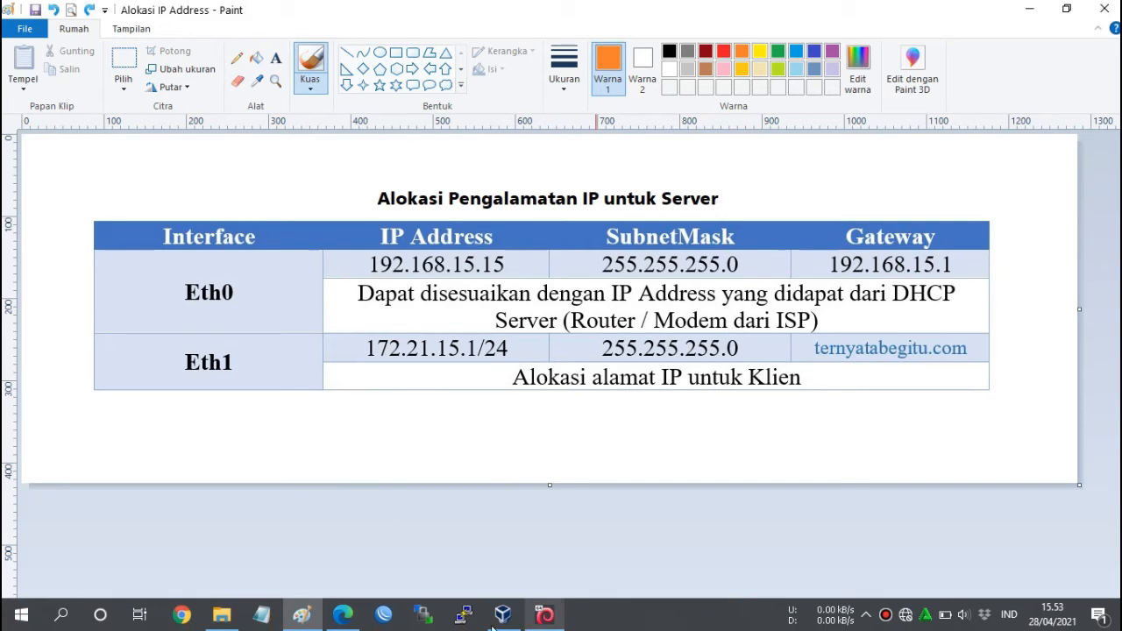
pyautogui.click(222, 613)
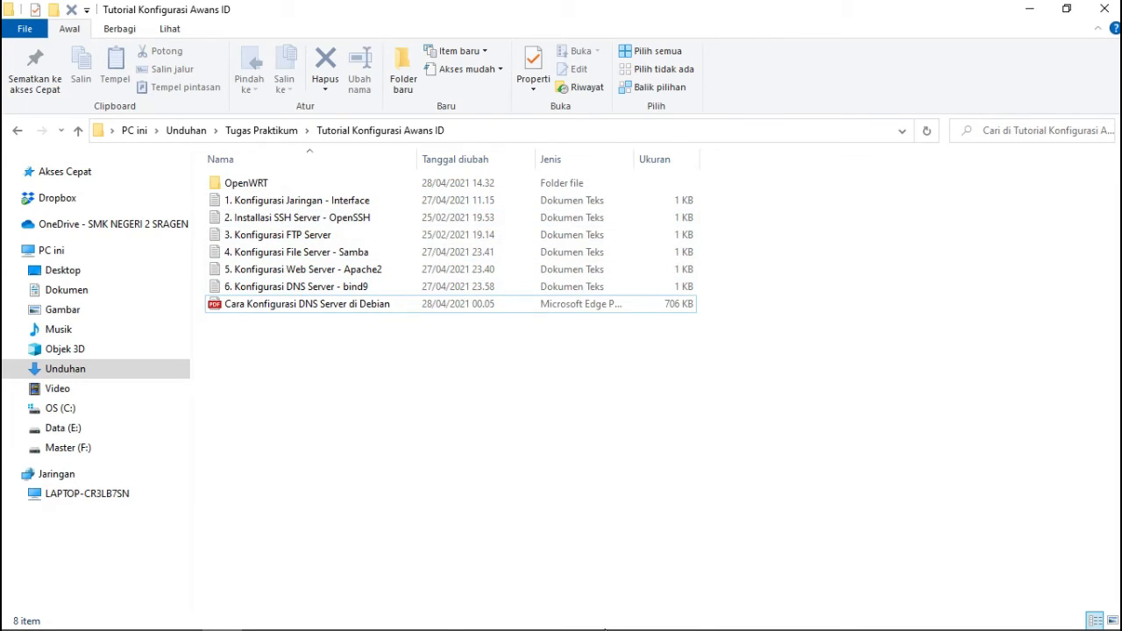
pyautogui.moveTo(558, 627)
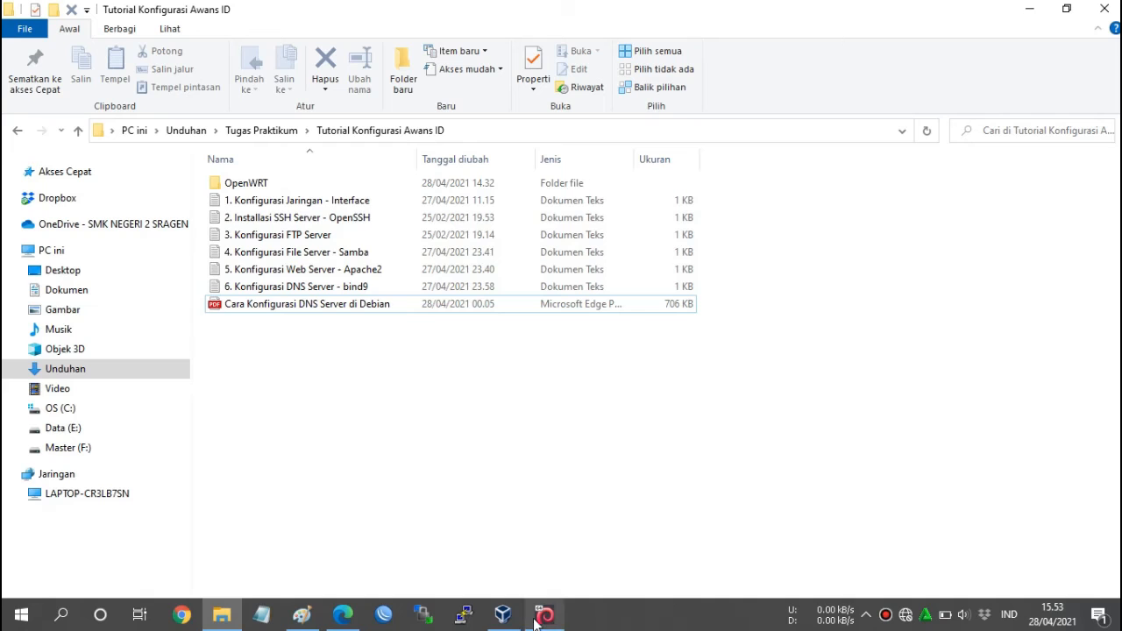
pyautogui.click(301, 614)
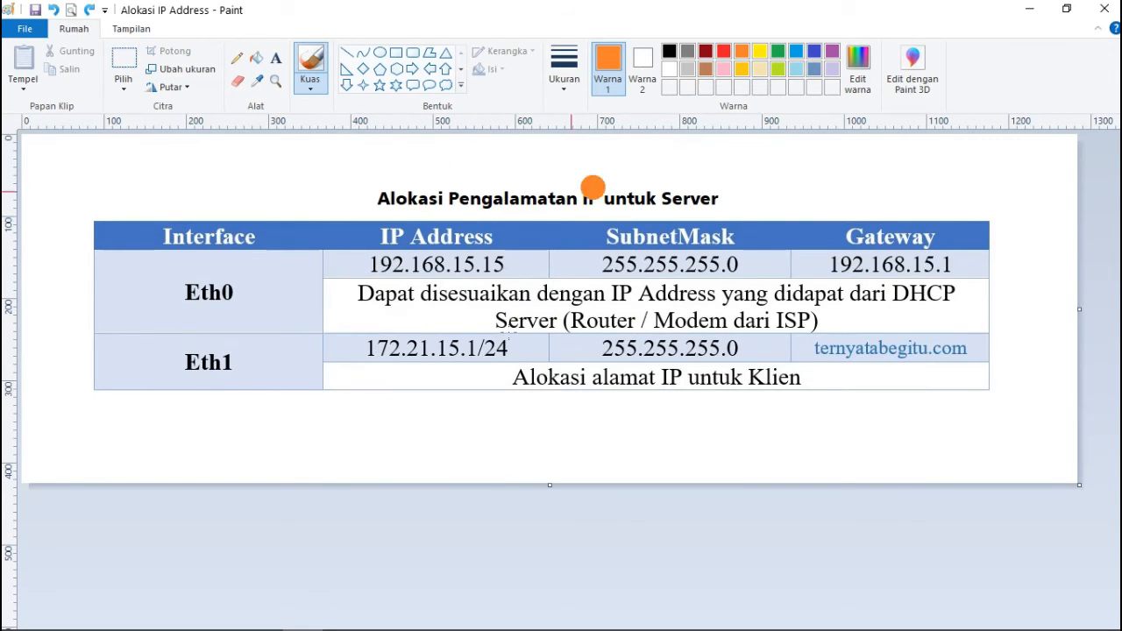
pyautogui.click(544, 625)
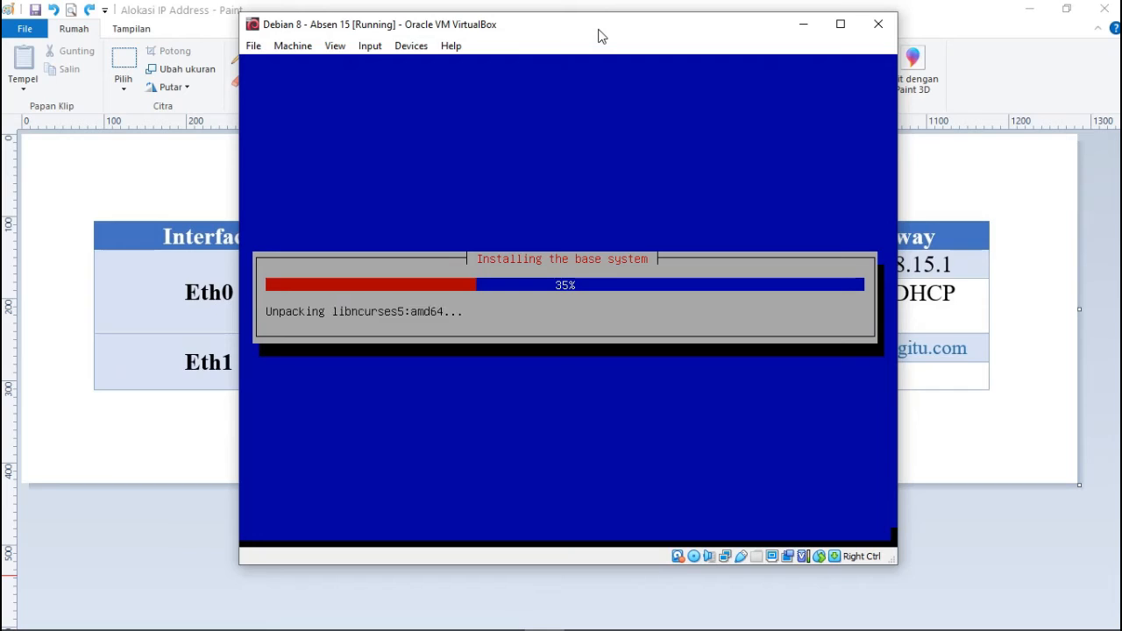
pyautogui.moveTo(698, 616)
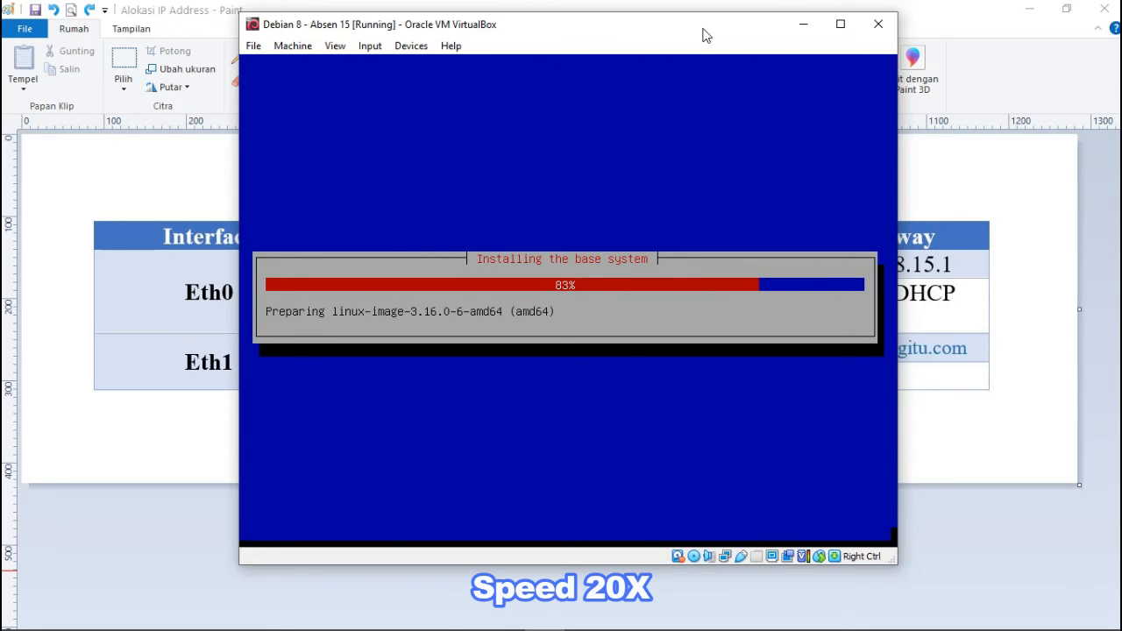
pyautogui.hotkey('alt', 'Tab')
# Pick the United States mirror ftp.us.debian.org with no proxy, then continue without a network mirror.
pyautogui.click(1008, 54)
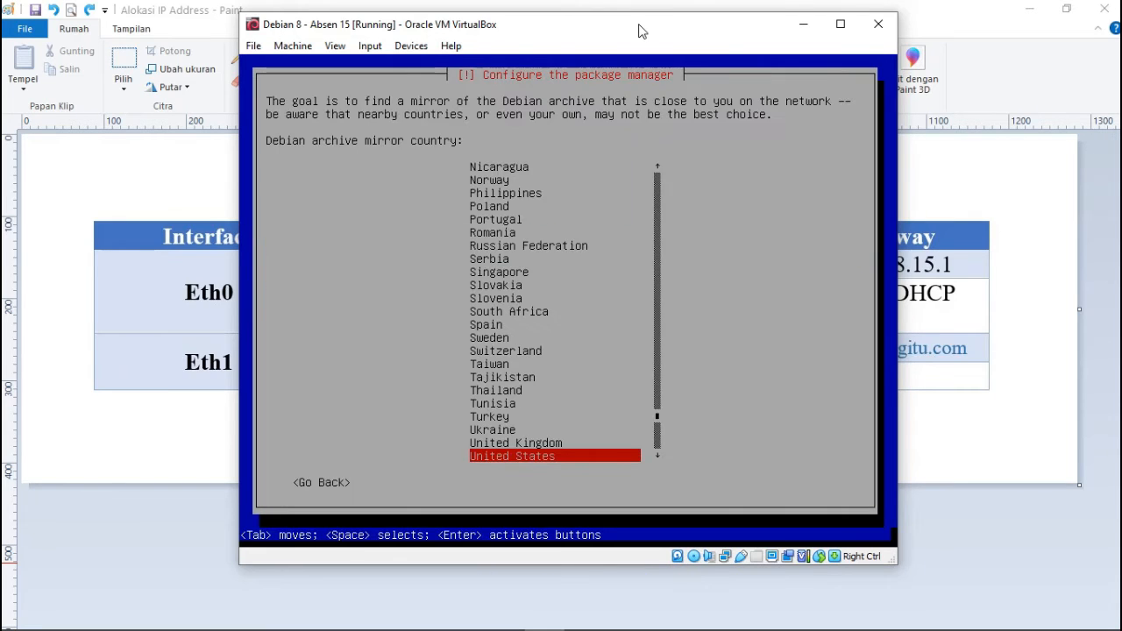
pyautogui.press('Return')
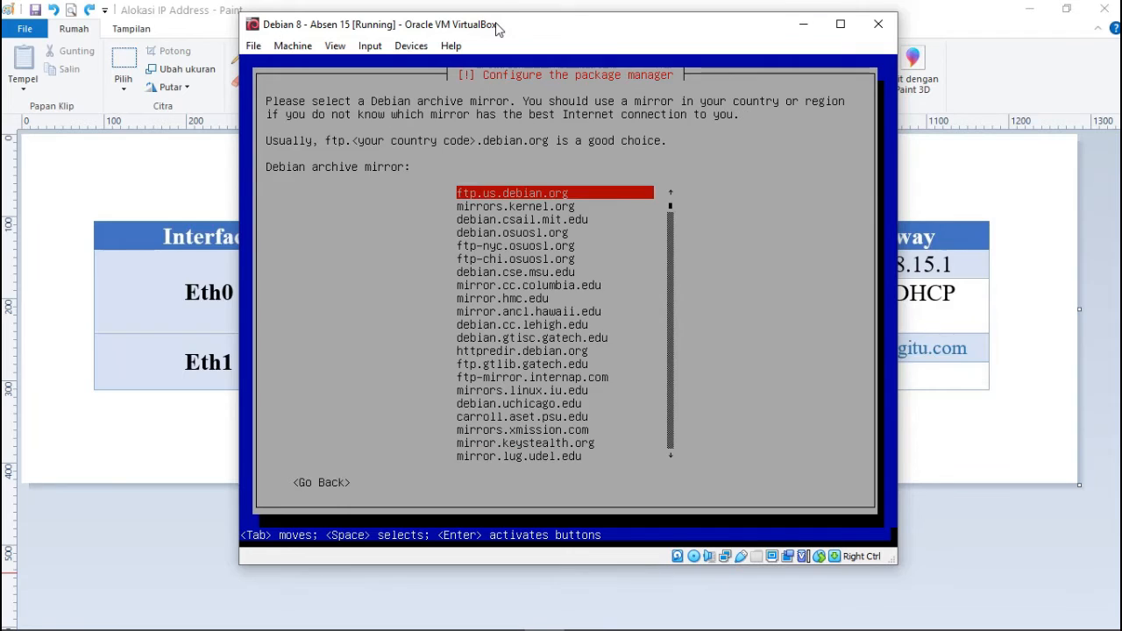
pyautogui.press('Return')
pyautogui.press('Tab')
pyautogui.press('Return')
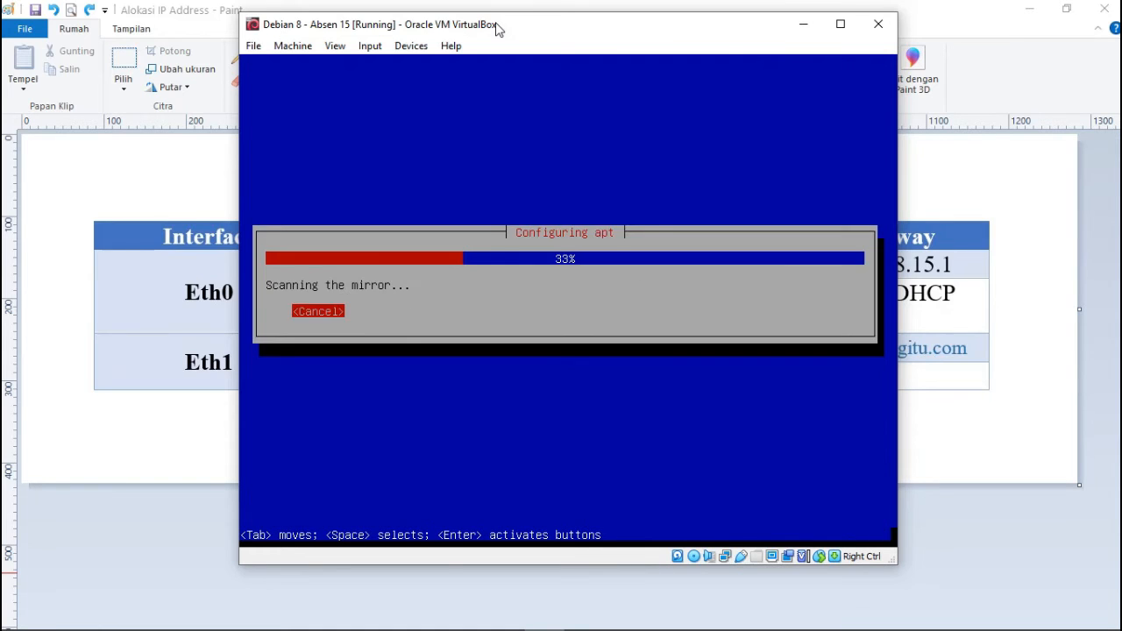
pyautogui.press('Return')
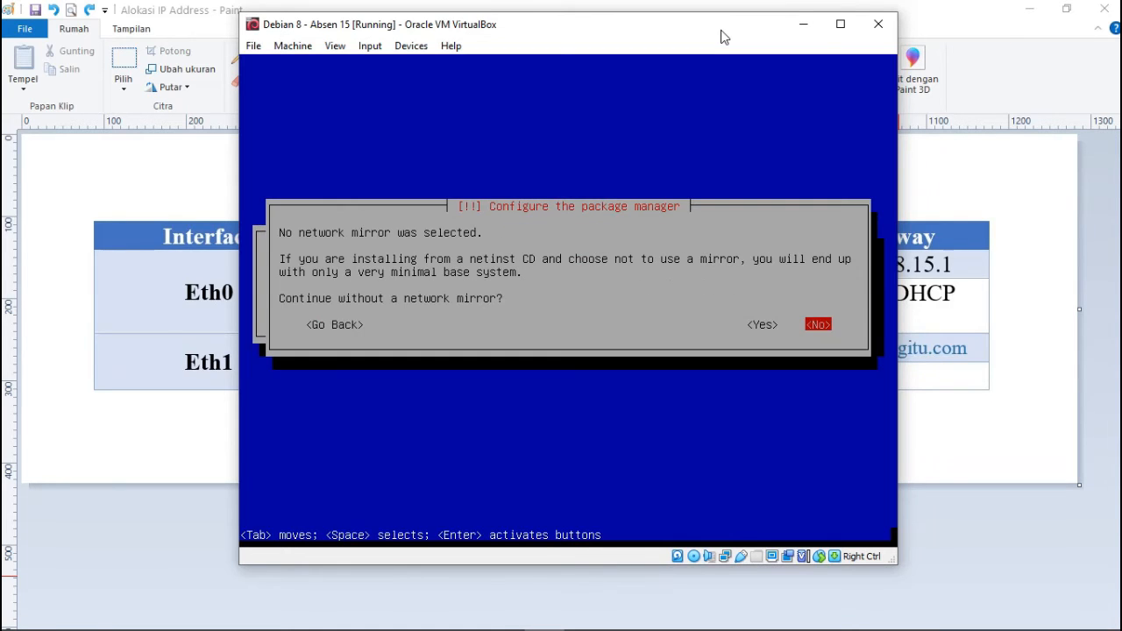
pyautogui.press('Left')
pyautogui.press('Return')
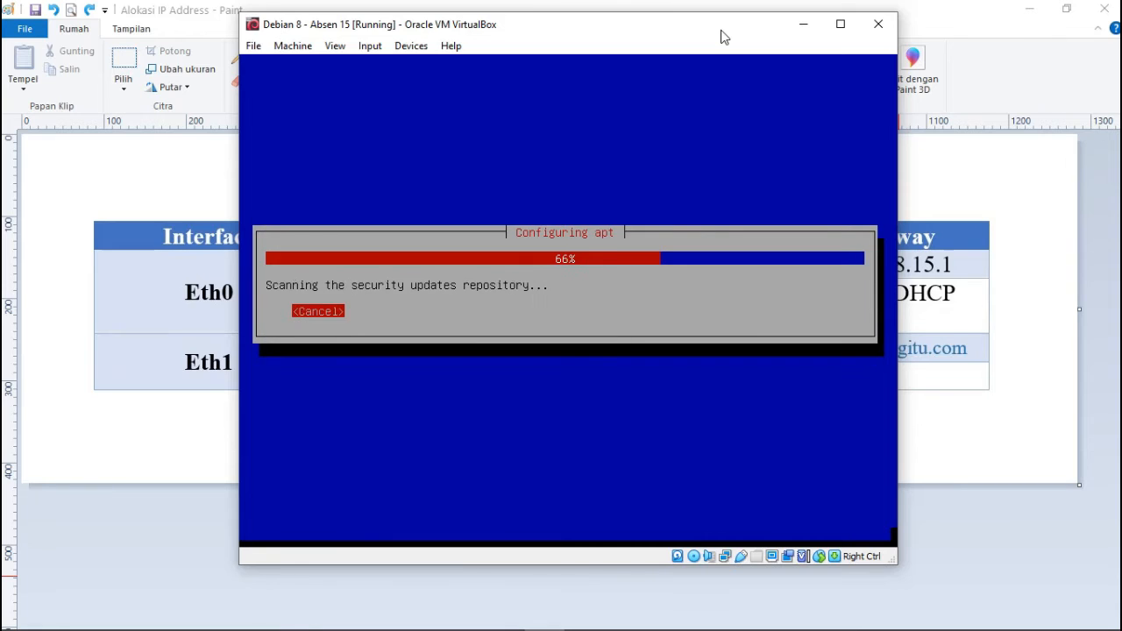
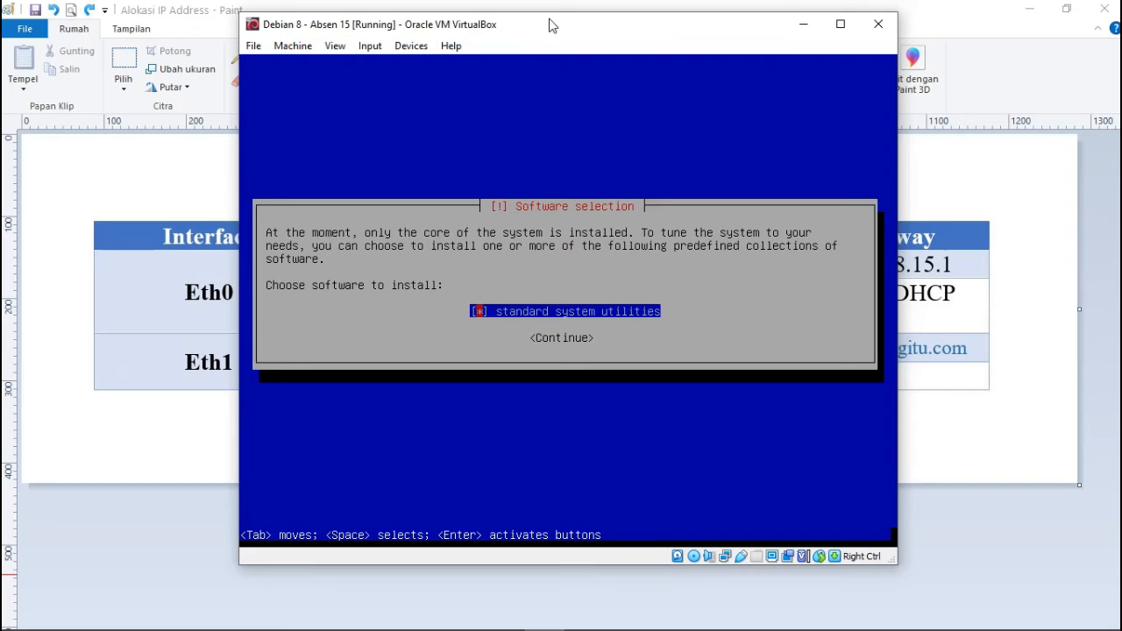
# Keep only standard system utilities selected and start installing the software.
pyautogui.press('Tab')
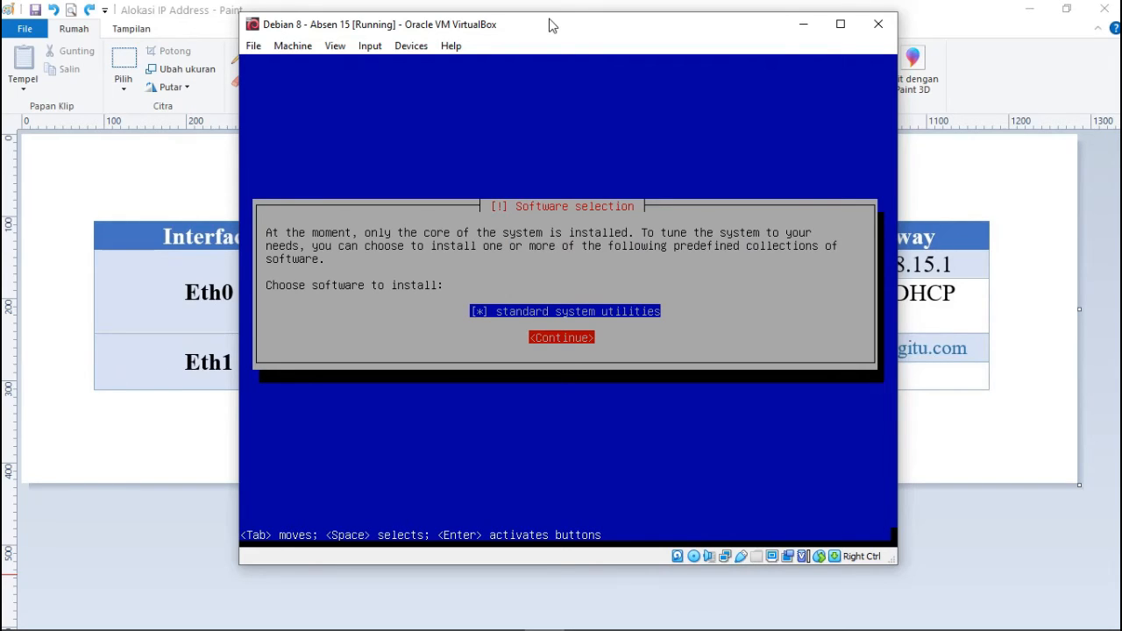
pyautogui.press('Tab')
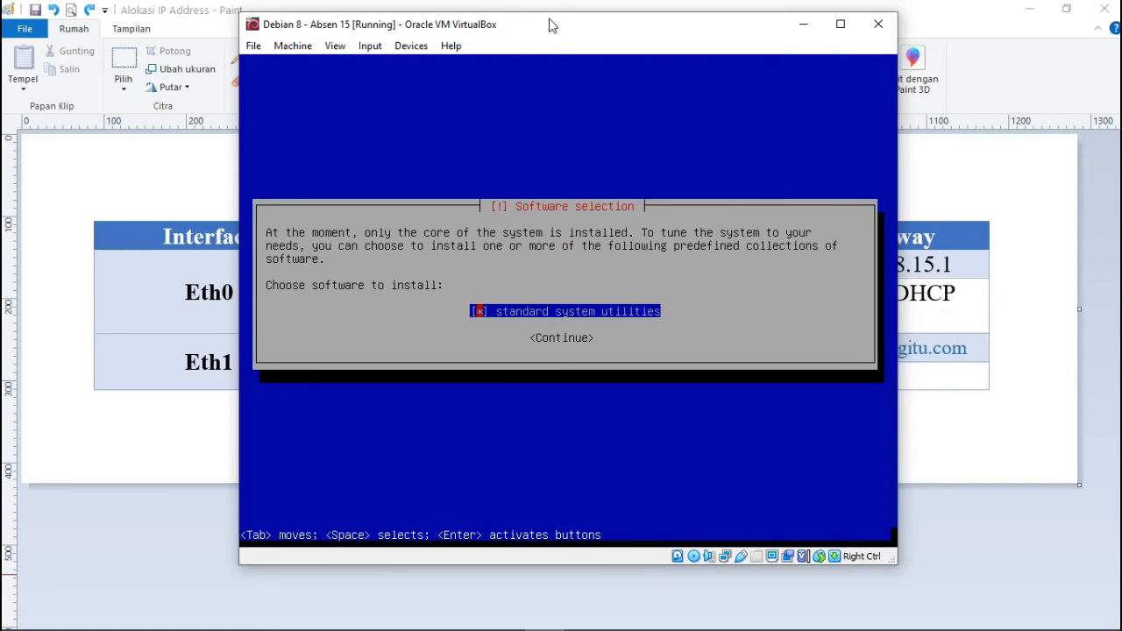
pyautogui.press('Tab')
pyautogui.press('Tab')
pyautogui.press('Return')
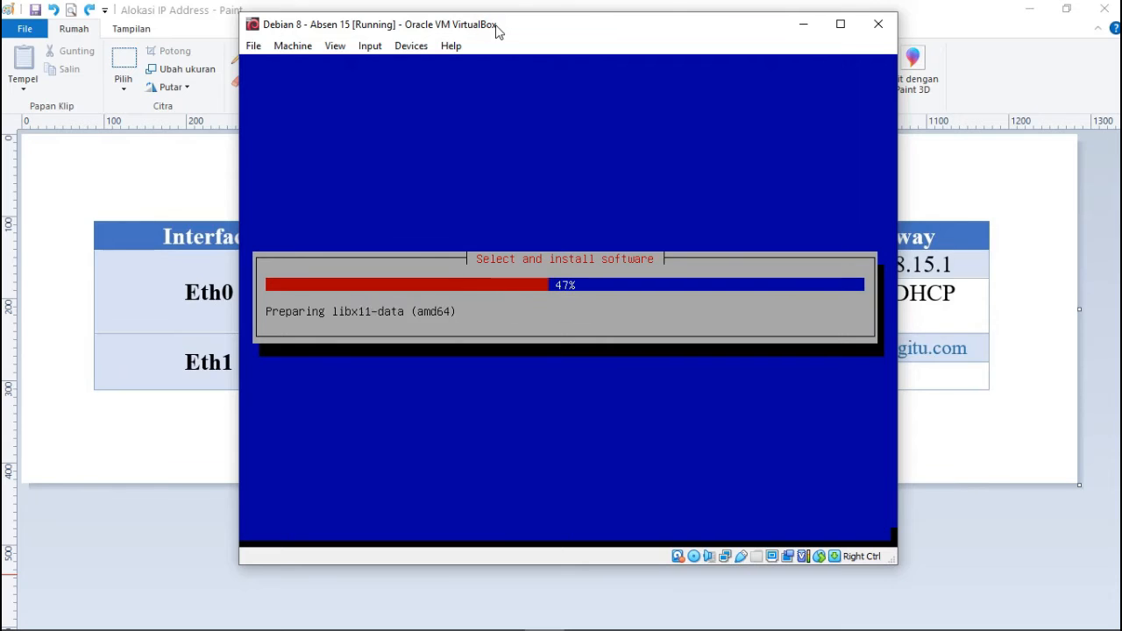
pyautogui.moveTo(497, 32); pyautogui.dragTo(375, 53)
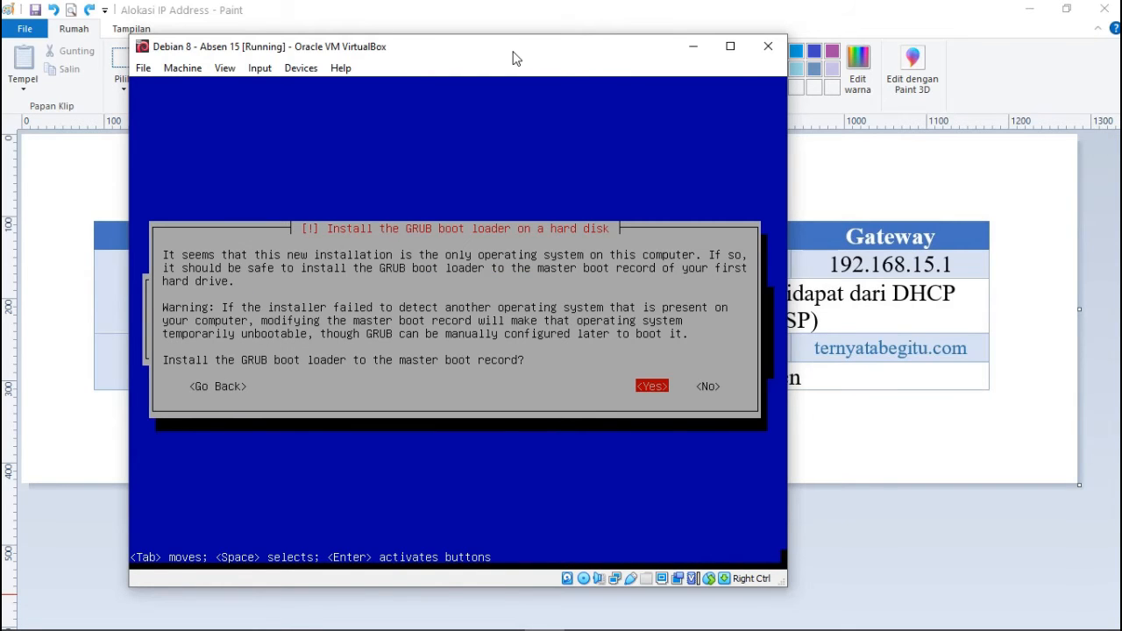
# Install GRUB to the master boot record on /dev/sda and finish the installation.
pyautogui.press('Return')
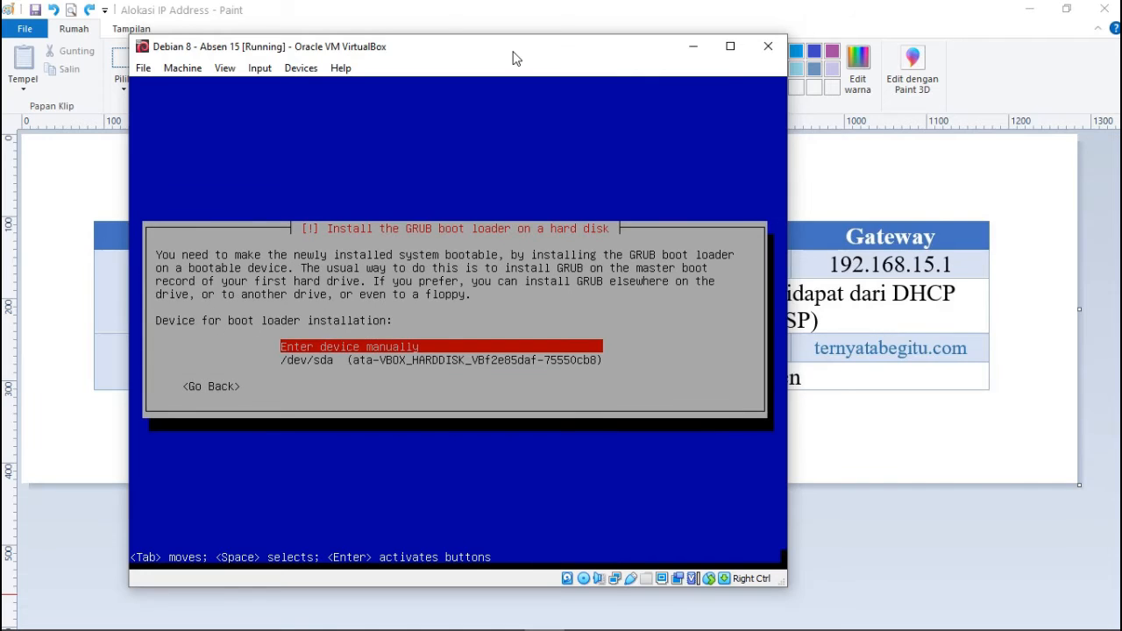
pyautogui.press('Down')
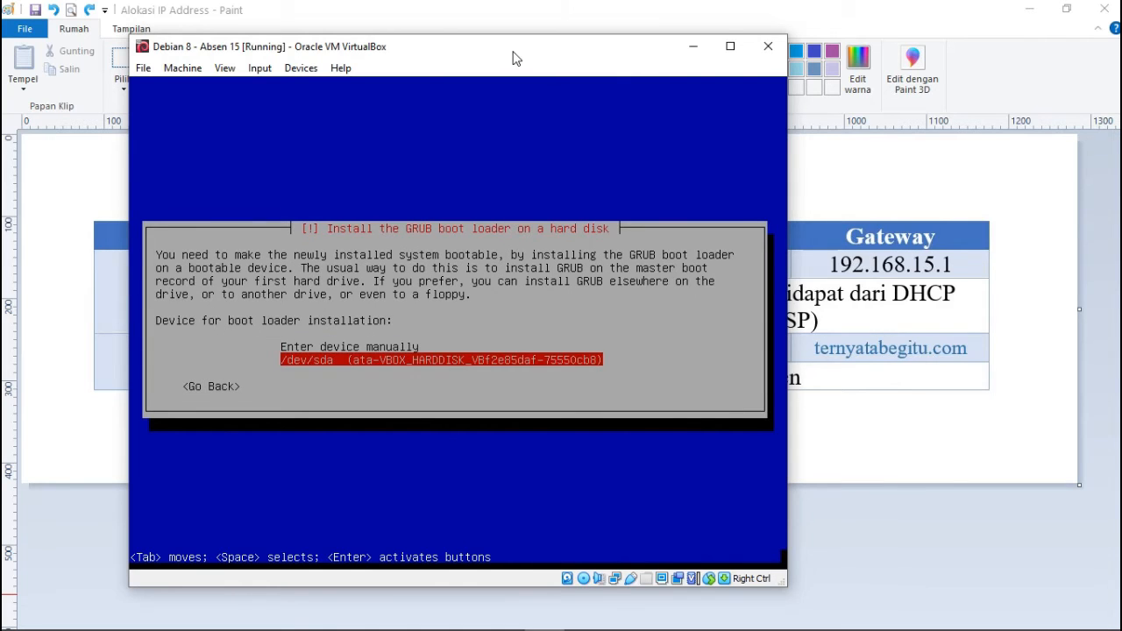
pyautogui.press('Return')
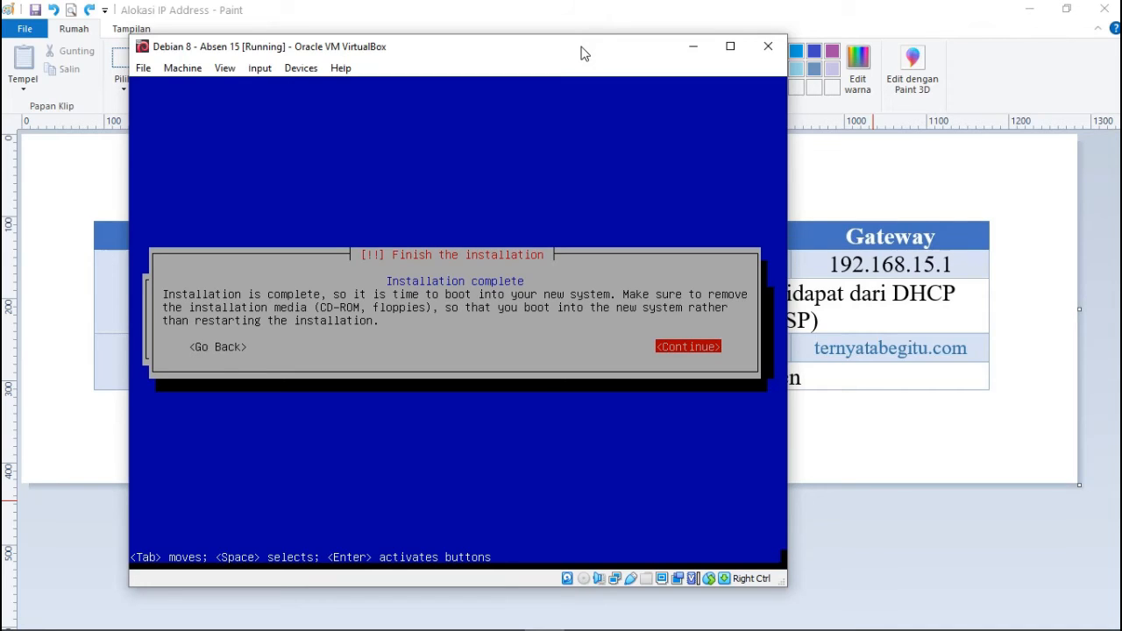
pyautogui.press('Return')
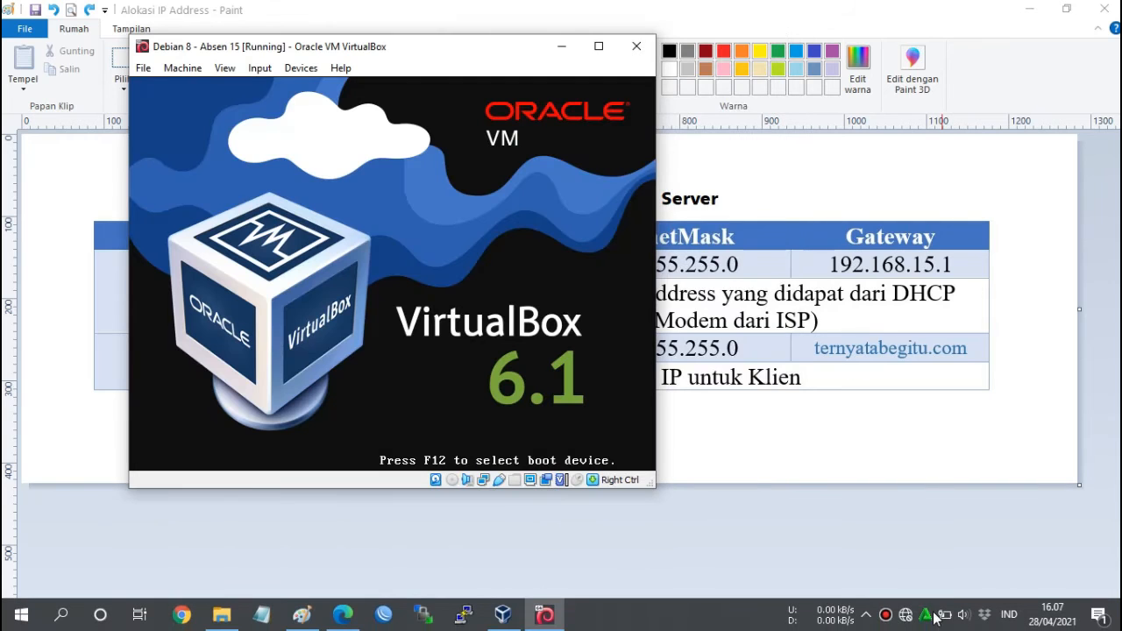
# Connect the host to the AwansID.NET Wi-Fi network while the VM reboots.
pyautogui.click(946, 452)
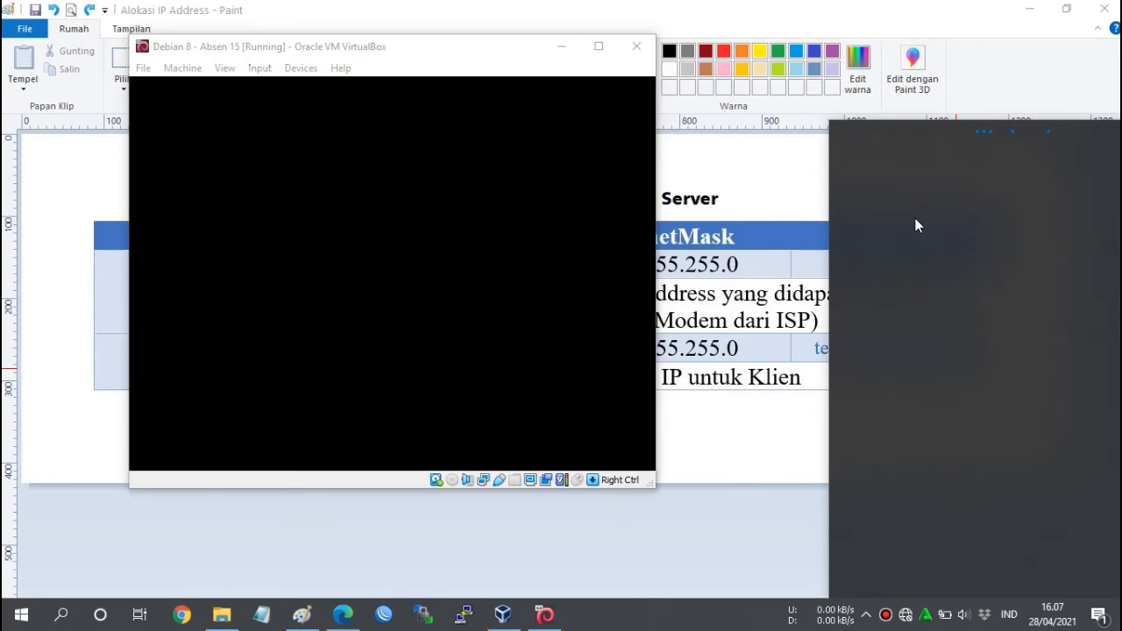
pyautogui.click(913, 225)
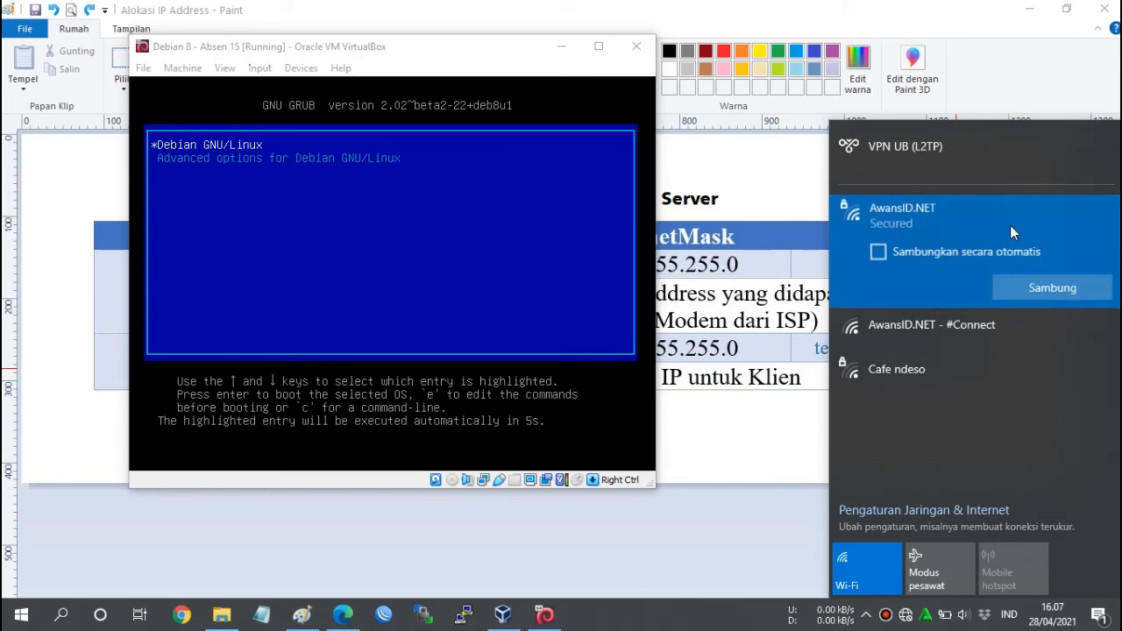
pyautogui.click(1035, 291)
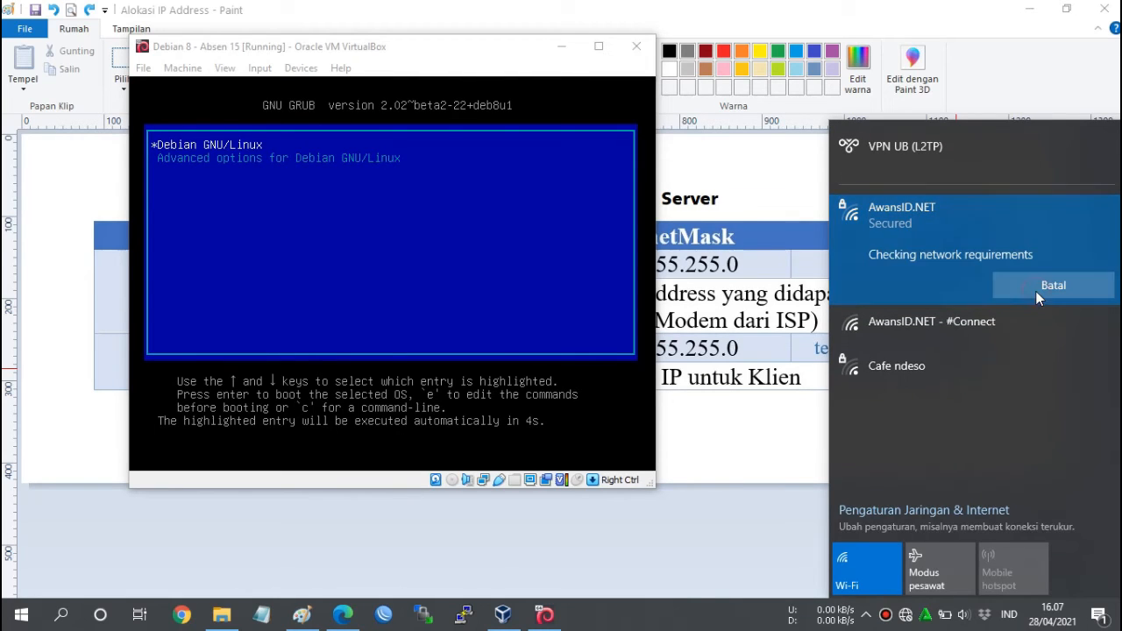
pyautogui.click(755, 286)
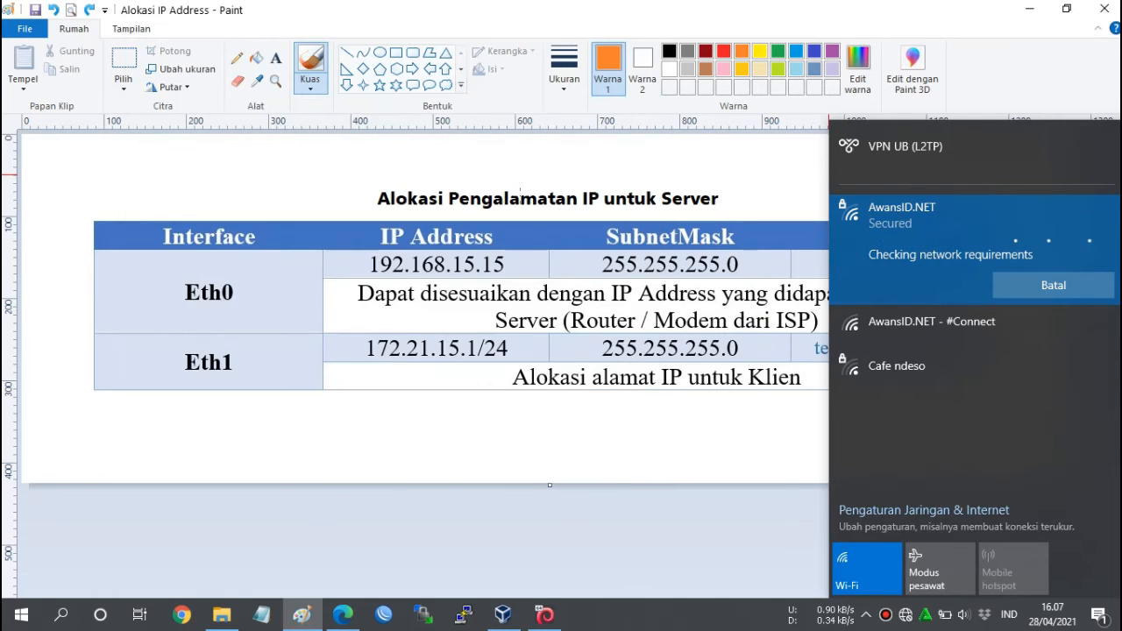
pyautogui.click(484, 248)
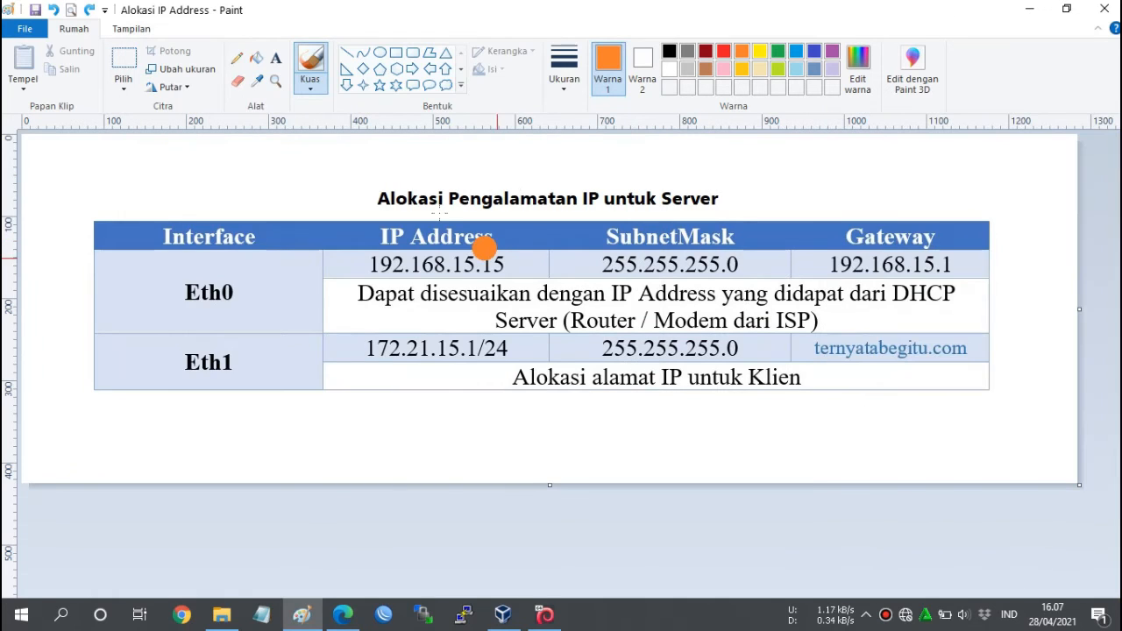
pyautogui.click(749, 320)
pyautogui.click(232, 355)
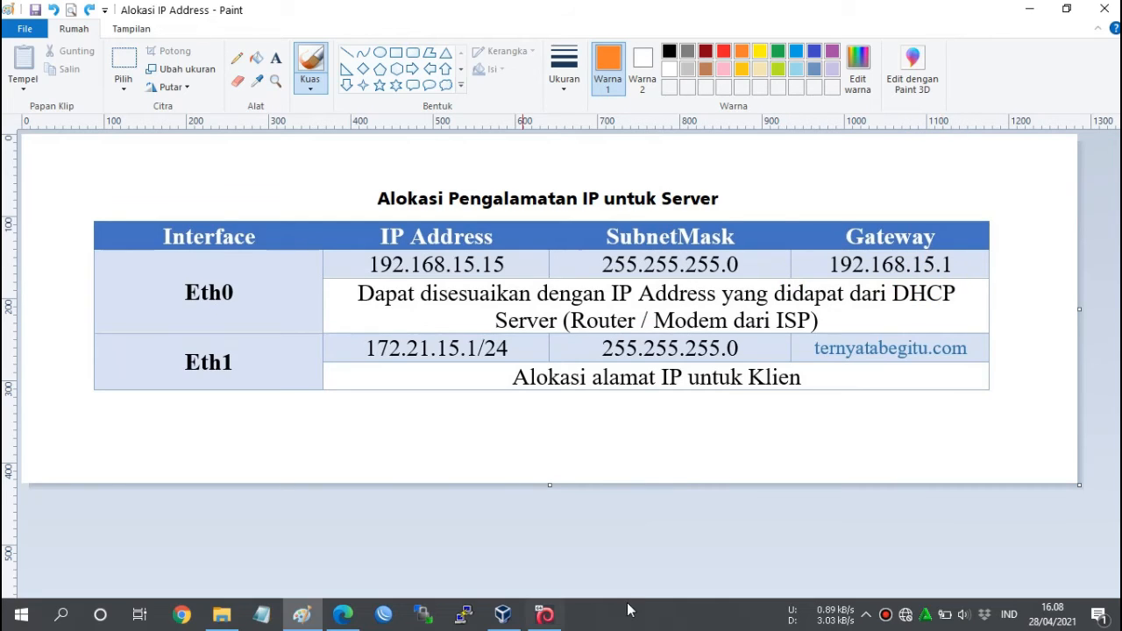
# Reconnect the host to AwansID.NET and reposition the VM window as Debian boots.
pyautogui.click(905, 616)
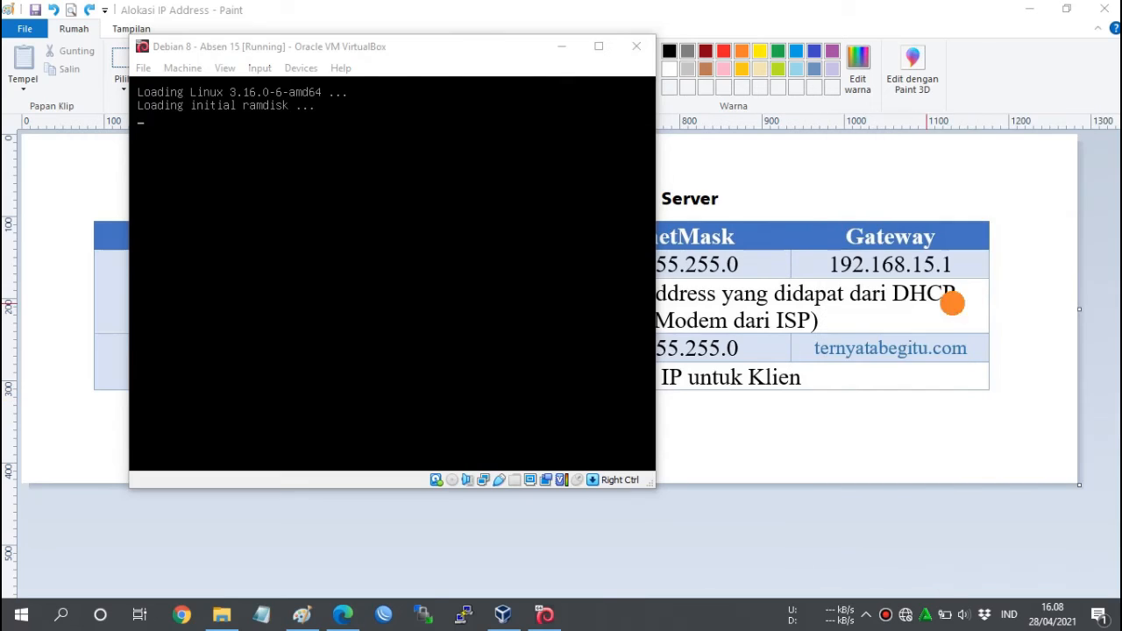
pyautogui.click(1003, 288)
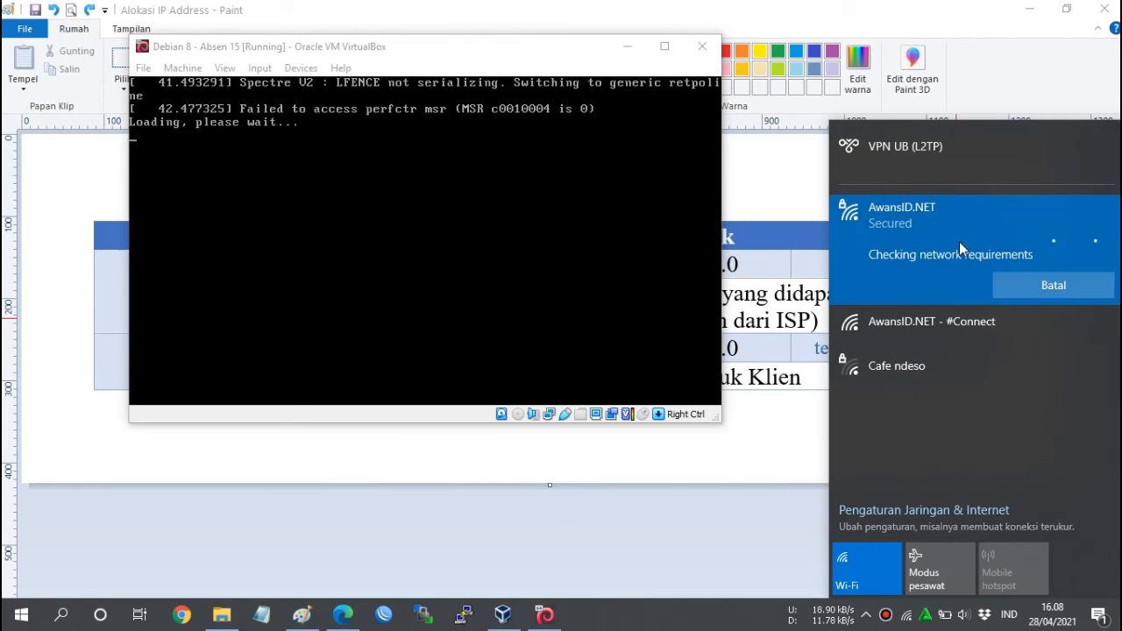
pyautogui.moveTo(511, 57); pyautogui.dragTo(513, 90)
pyautogui.click(237, 58)
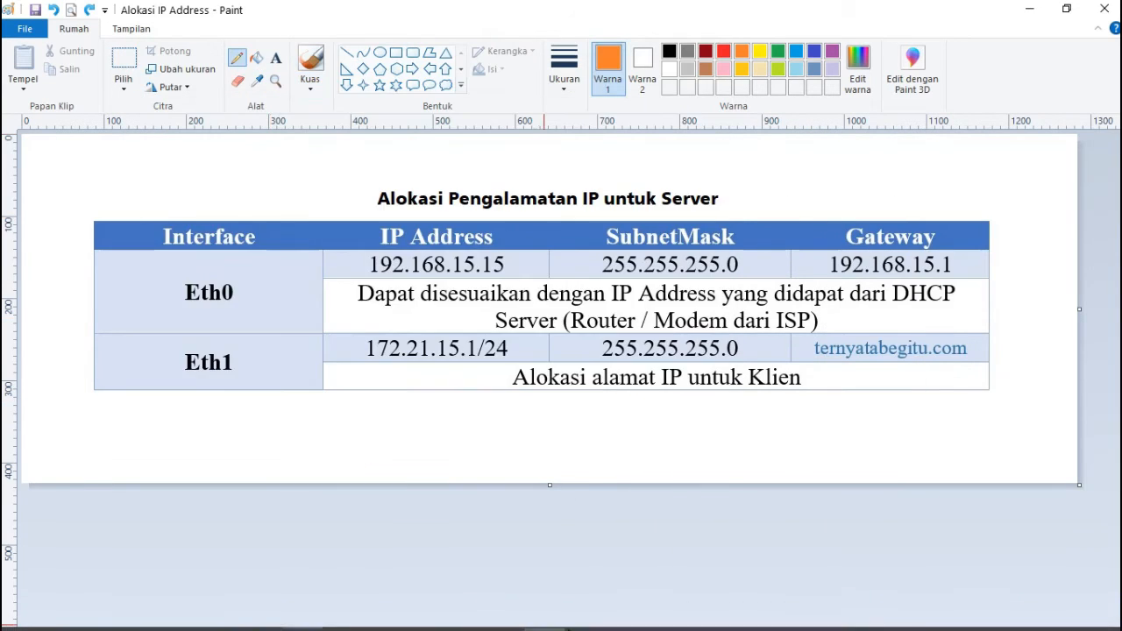
pyautogui.click(544, 614)
pyautogui.moveTo(420, 116)
pyautogui.mouseDown()
pyautogui.moveTo(522, 75)
pyautogui.moveTo(428, 79)
pyautogui.moveTo(436, 81)
pyautogui.mouseUp()
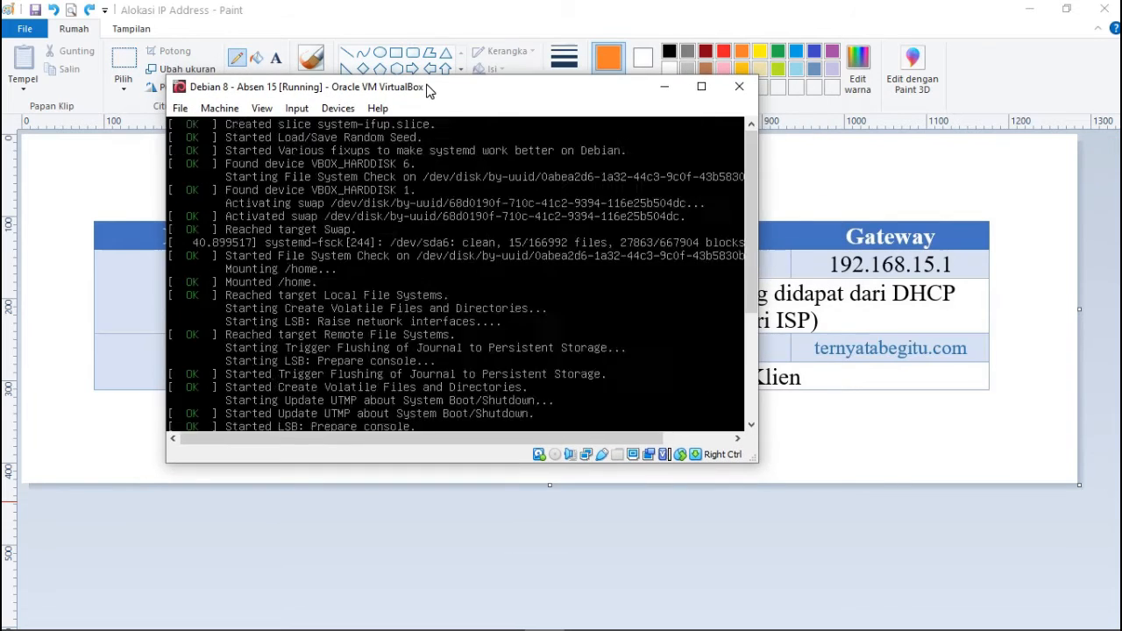
pyautogui.moveTo(363, 85); pyautogui.dragTo(437, 45)
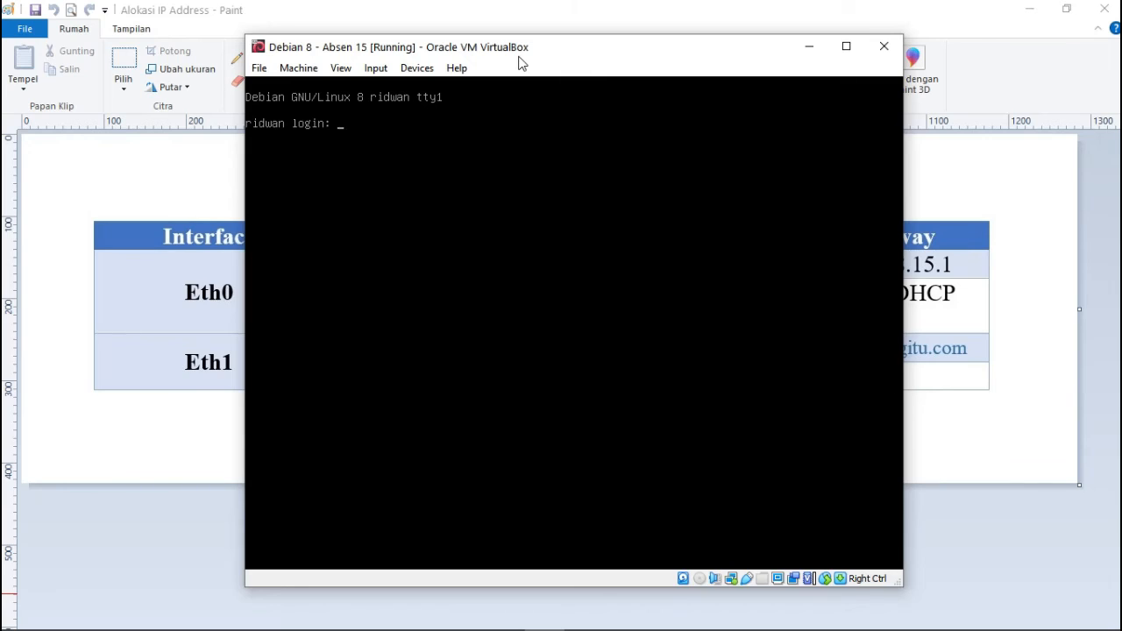
# Log in as root and enter nano /etc/network/interfaces using Tab completion.
pyautogui.write('root')
pyautogui.press('Return')
pyautogui.press('Return')
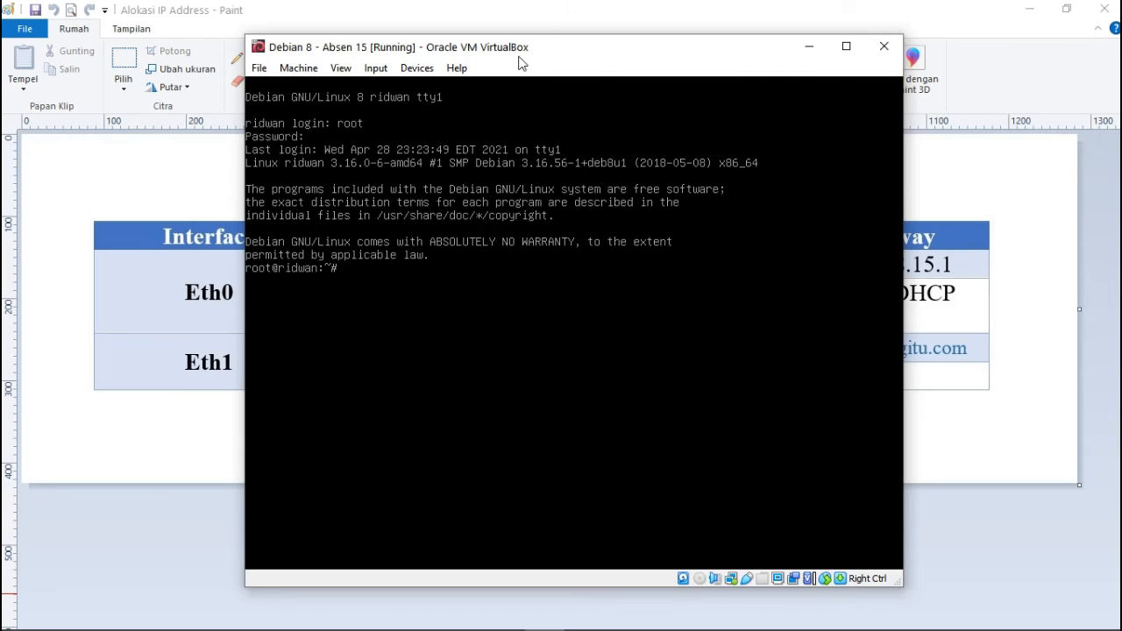
pyautogui.write('nano')
pyautogui.write('/etc/network/int')
pyautogui.press('Tab')
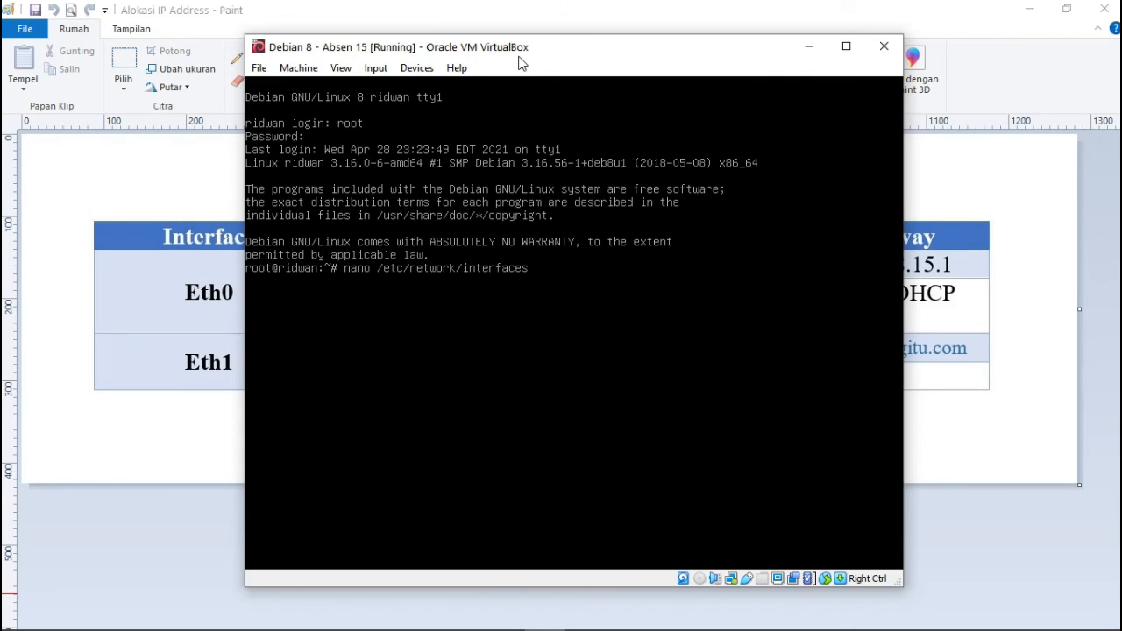
# Open /etc/network/interfaces in nano and add an allow-hotplug eth1 line below eth0.
pyautogui.press('Return')
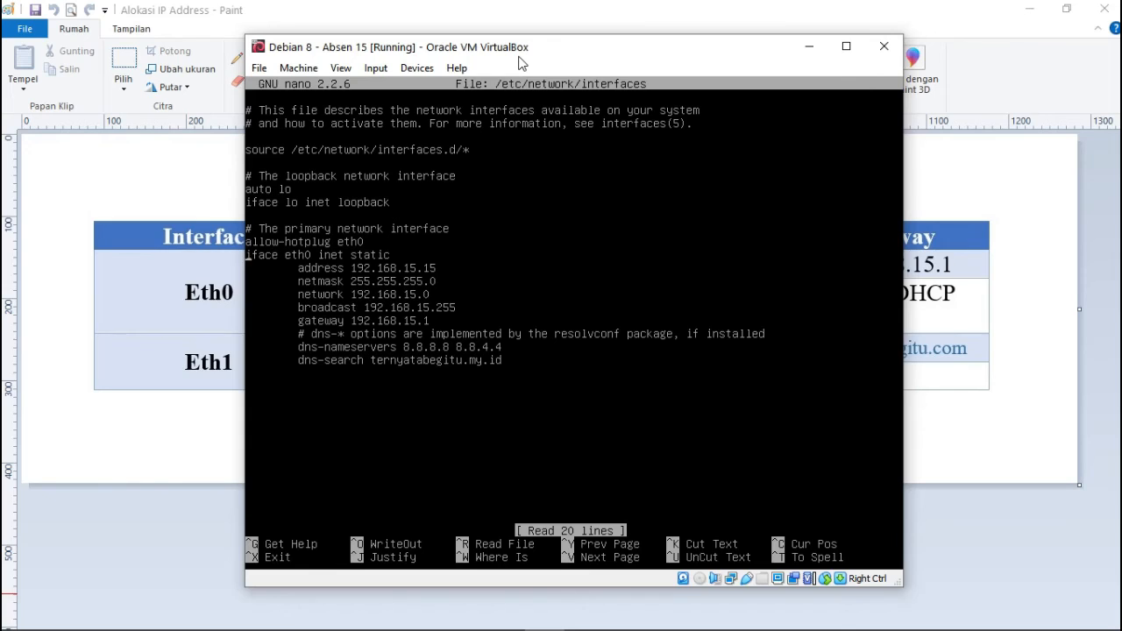
pyautogui.press('Down')
pyautogui.press('Down')
pyautogui.press('Down')
pyautogui.press('Down')
pyautogui.press('Down')
pyautogui.press('Down')
pyautogui.press('Down')
pyautogui.press('Down')
pyautogui.press('Down')
pyautogui.press('Return')
pyautogui.write('allo')
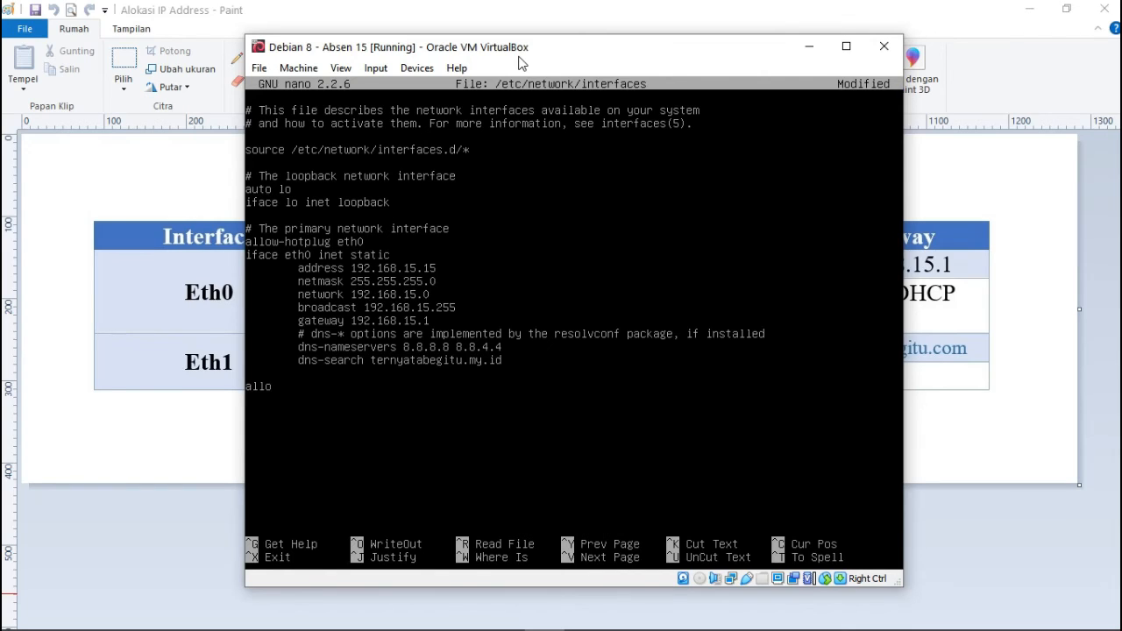
pyautogui.write('w-hotplug eth1')
# Add the line iface eth1 inet static below the hotplug line.
pyautogui.press('Return')
pyautogui.write('in')
pyautogui.press('BackSpace')
pyautogui.write('face e')
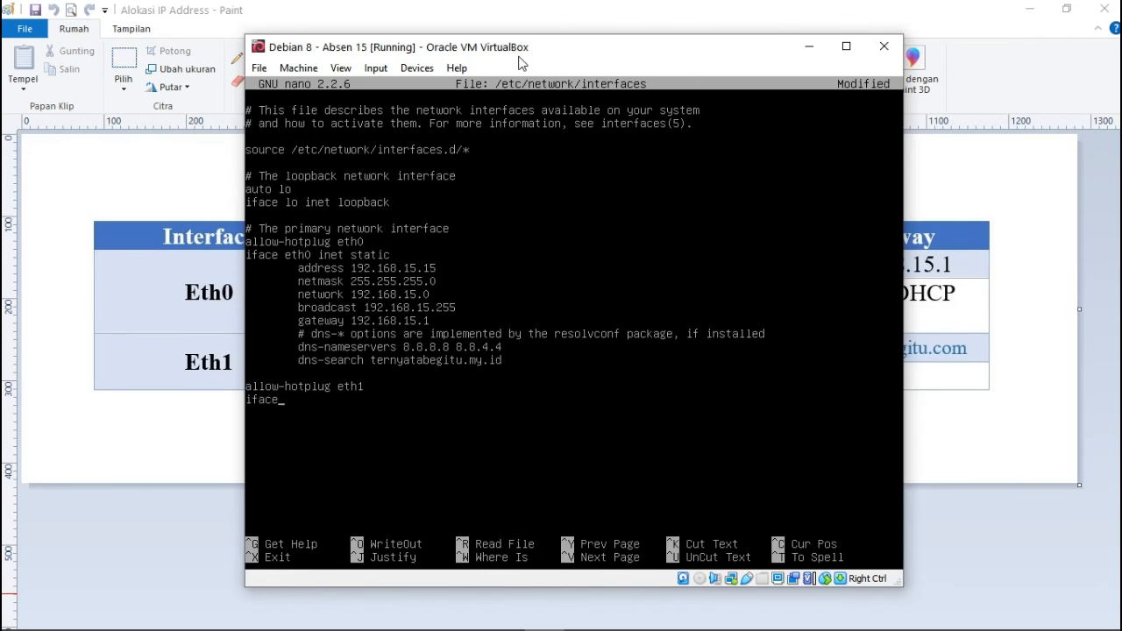
pyautogui.write('1 inet static')
# Add indented address 172.21.15.1 and netmask 255.255.255.0 lines, then exit nano.
pyautogui.press('Return')
pyautogui.press('Tab')
pyautogui.write('add')
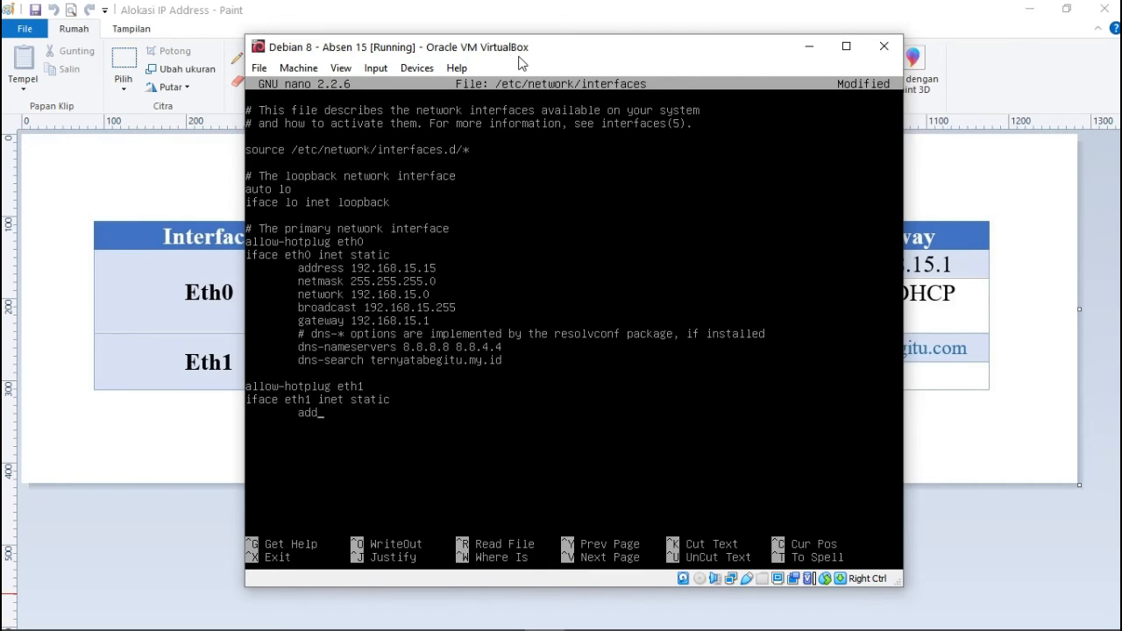
pyautogui.write('ress')
pyautogui.click(537, 7)
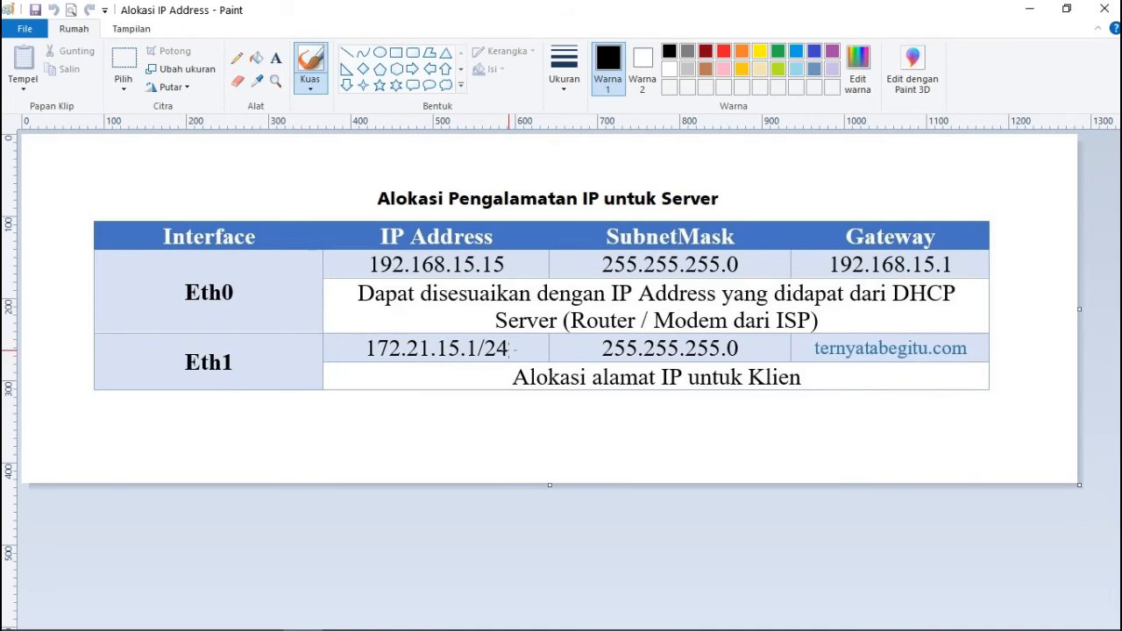
pyautogui.click(547, 616)
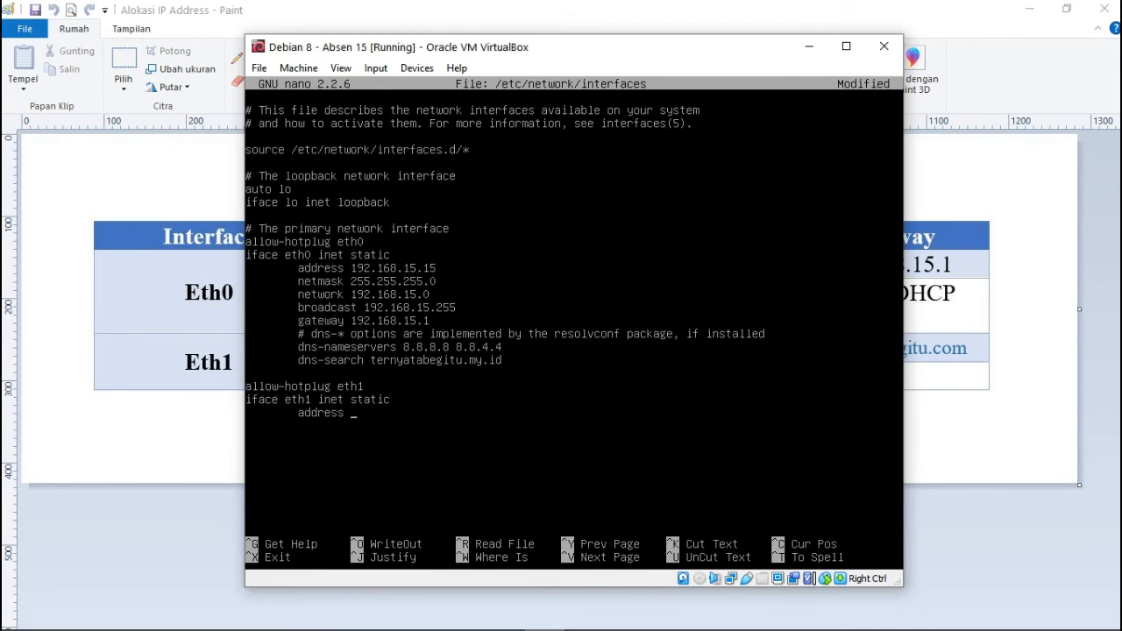
pyautogui.write('172.21.15.1')
pyautogui.press('Return')
pyautogui.press('Tab')
pyautogui.write('netmask 255')
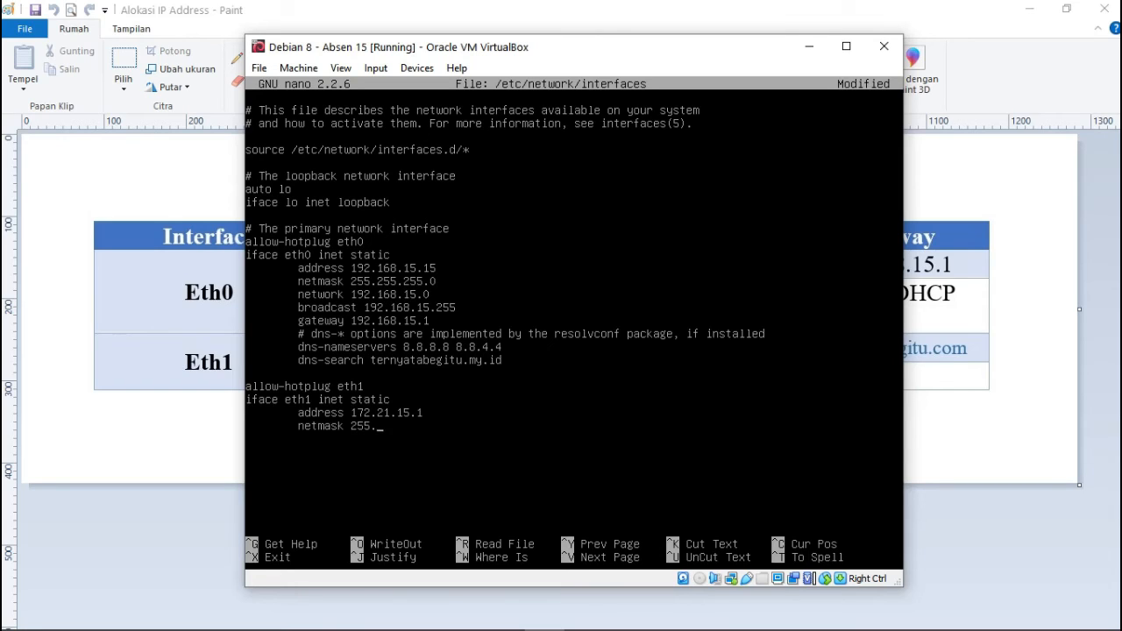
pyautogui.write('.255.255.0')
pyautogui.hotkey('ctrl', 'x')
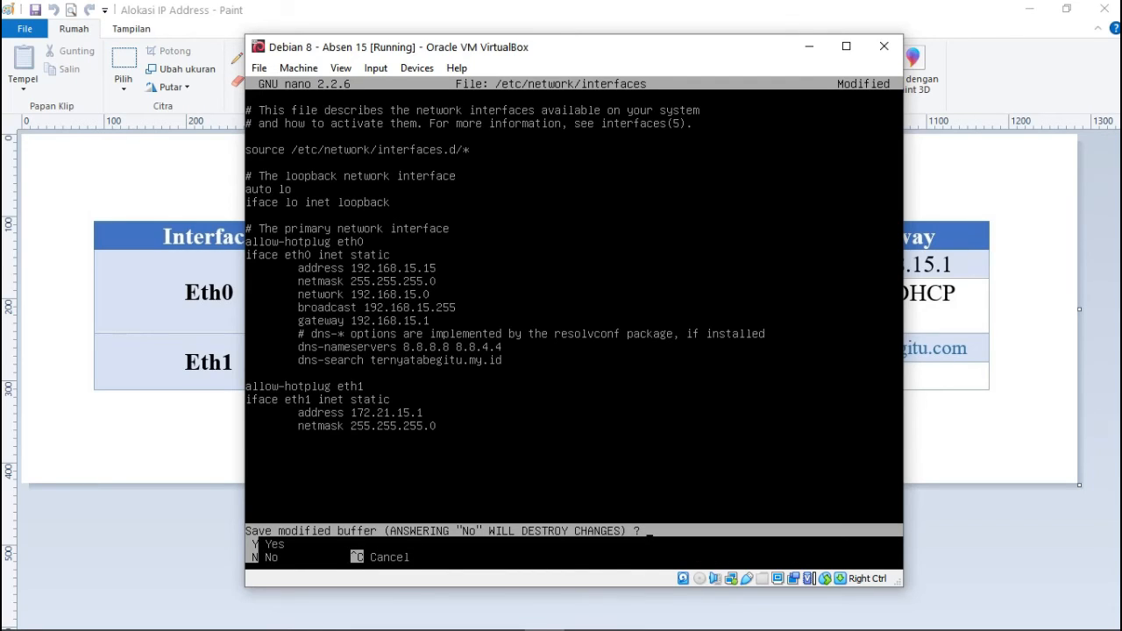
# Write the changes to /etc/network/interfaces and run reboot.
pyautogui.press('y')
pyautogui.press('Return')
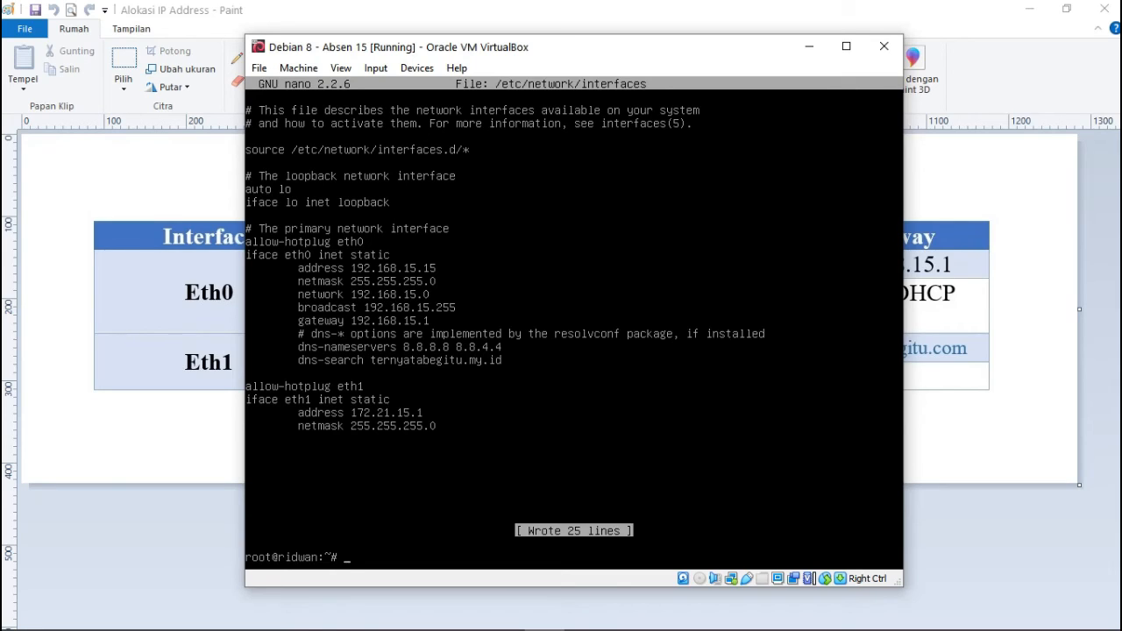
pyautogui.write('reboot')
pyautogui.press('Return')
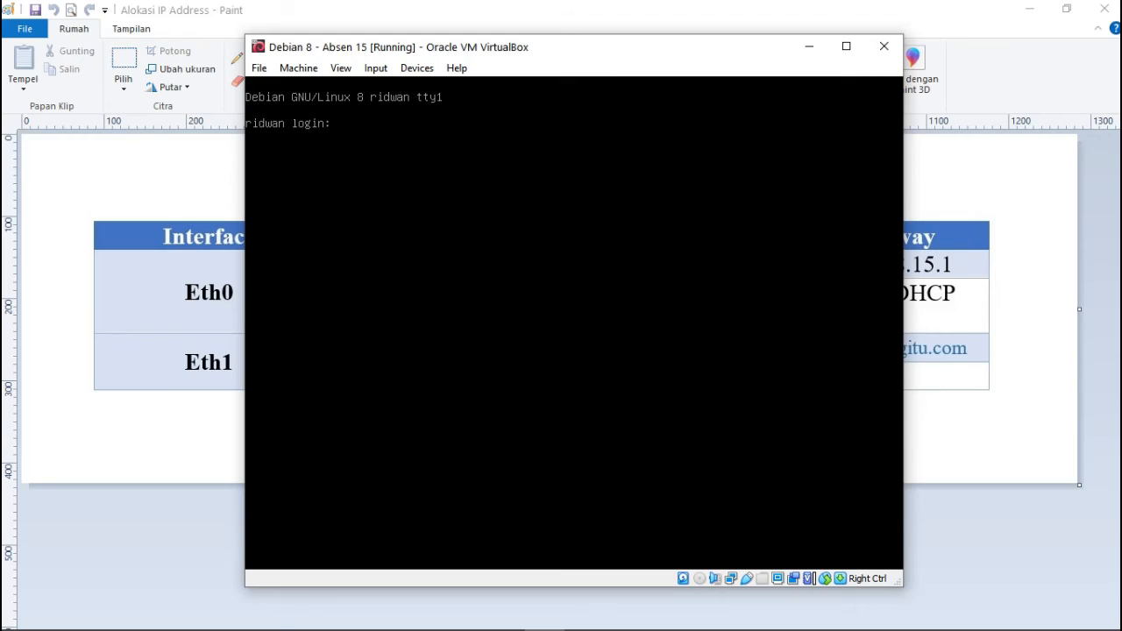
# Log in as root, then check the VM's network adapter menu in the status bar.
pyautogui.write('root')
pyautogui.press('Return')
pyautogui.press('Return')
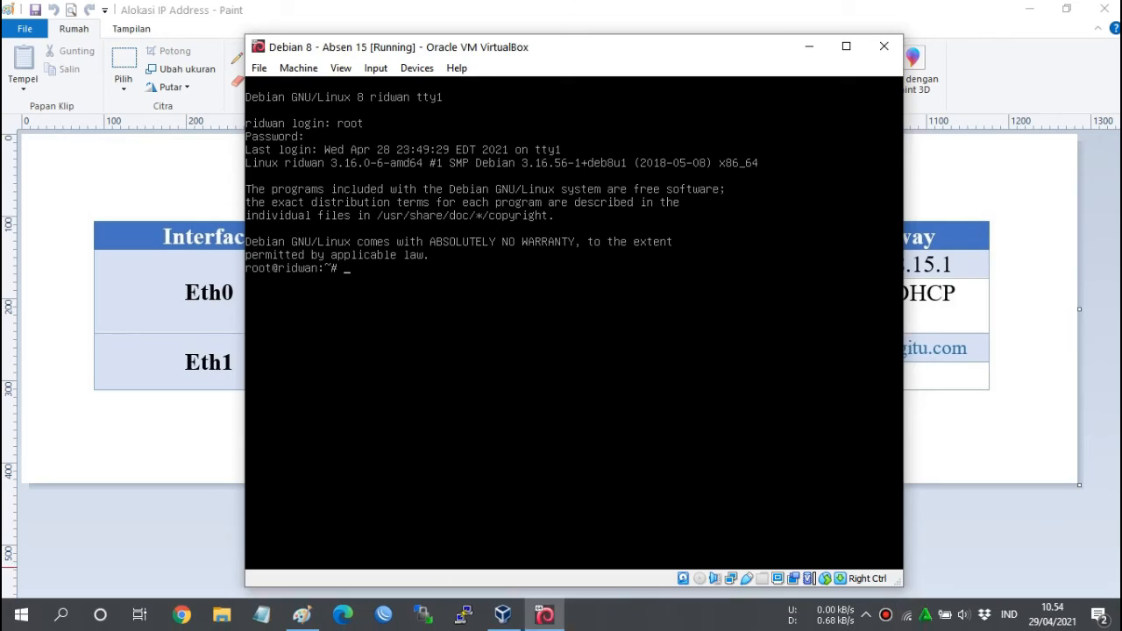
pyautogui.click(908, 615)
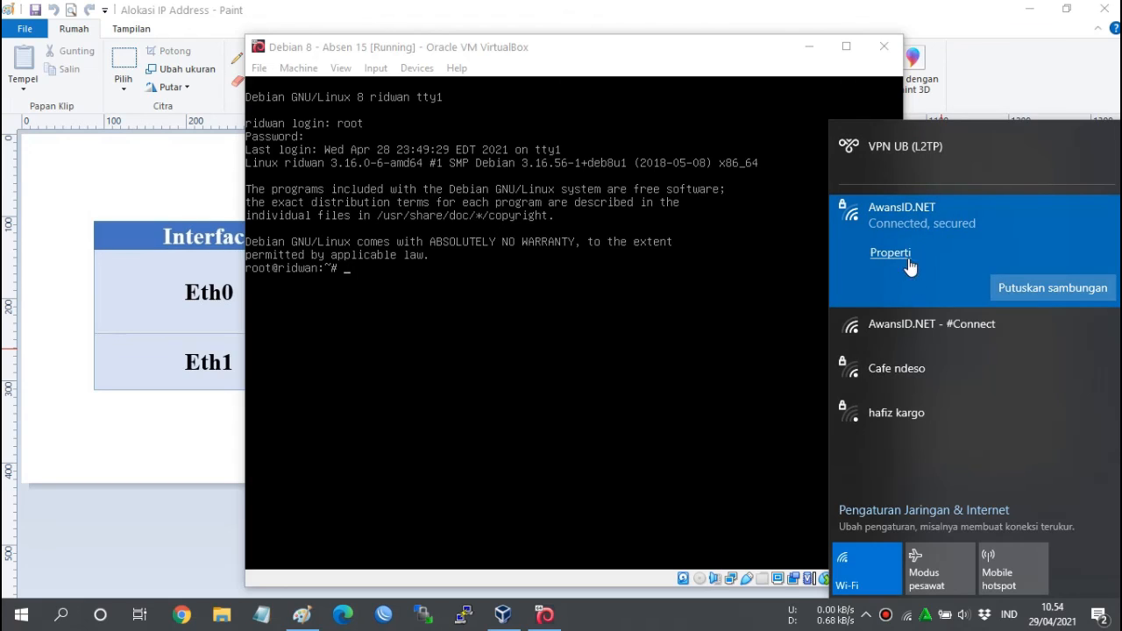
pyautogui.click(732, 587)
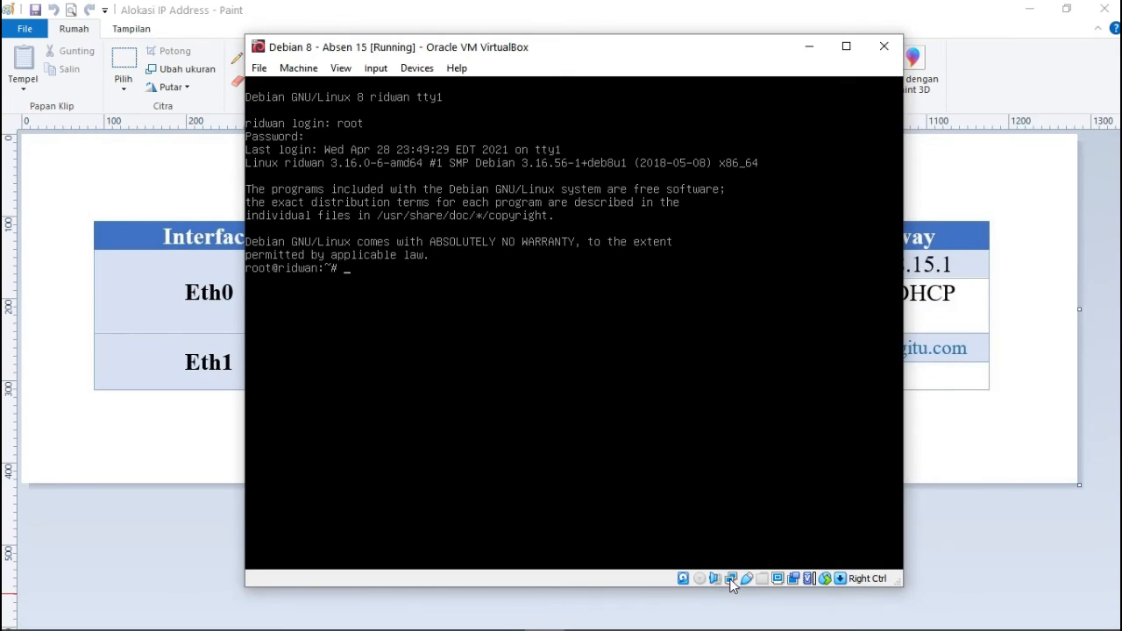
pyautogui.rightClick(732, 586)
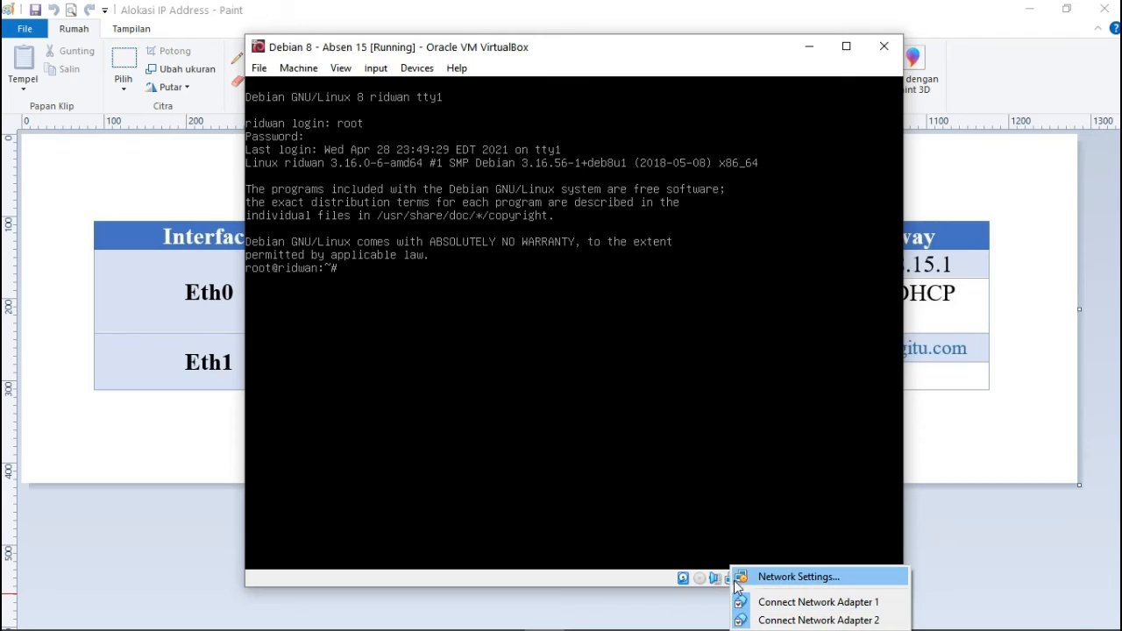
pyautogui.click(660, 580)
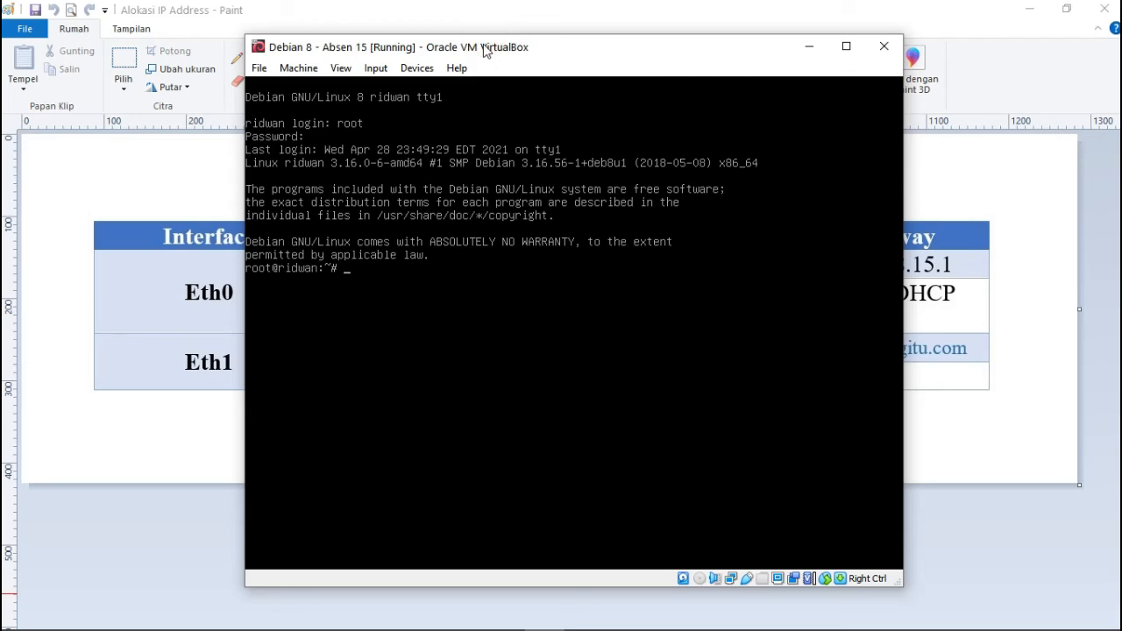
pyautogui.write('ping www.google.com')
pyautogui.press('Return')
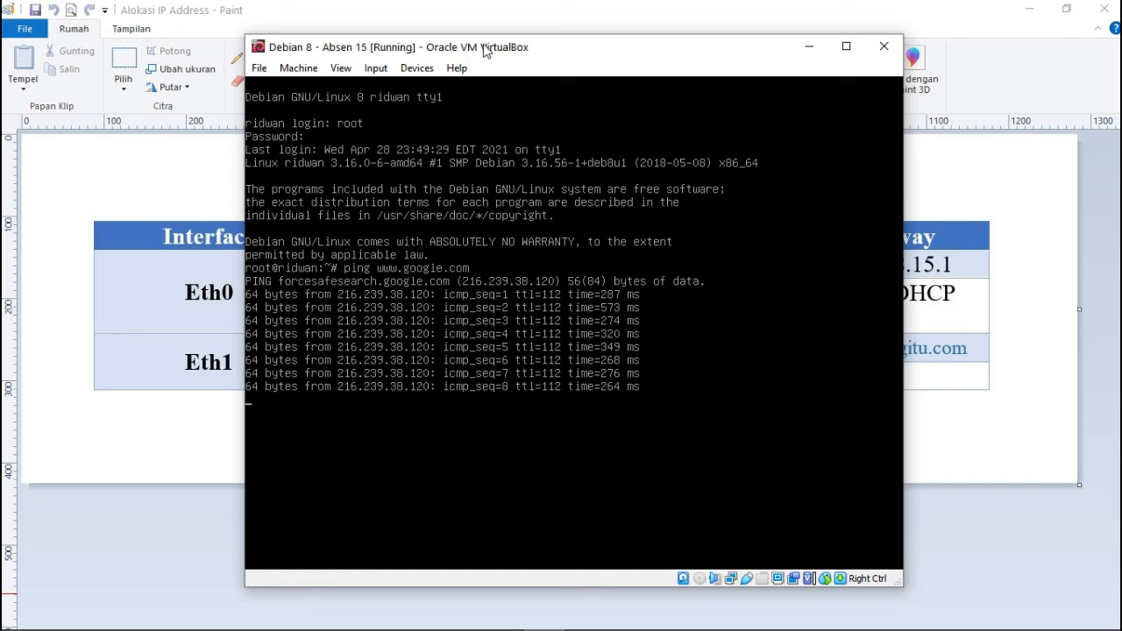
pyautogui.hotkey('ctrl', 'c')
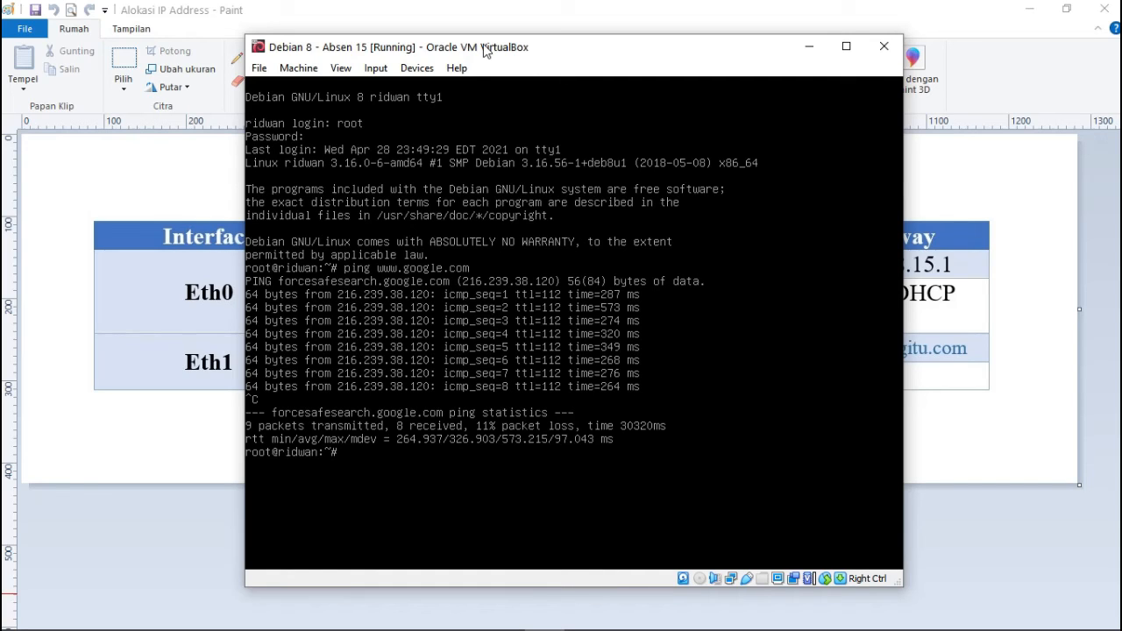
# List interface addresses with ifconfig and ping 8.8.8.8 for 0% packet loss.
pyautogui.write('ifconfig')
pyautogui.press('Return')
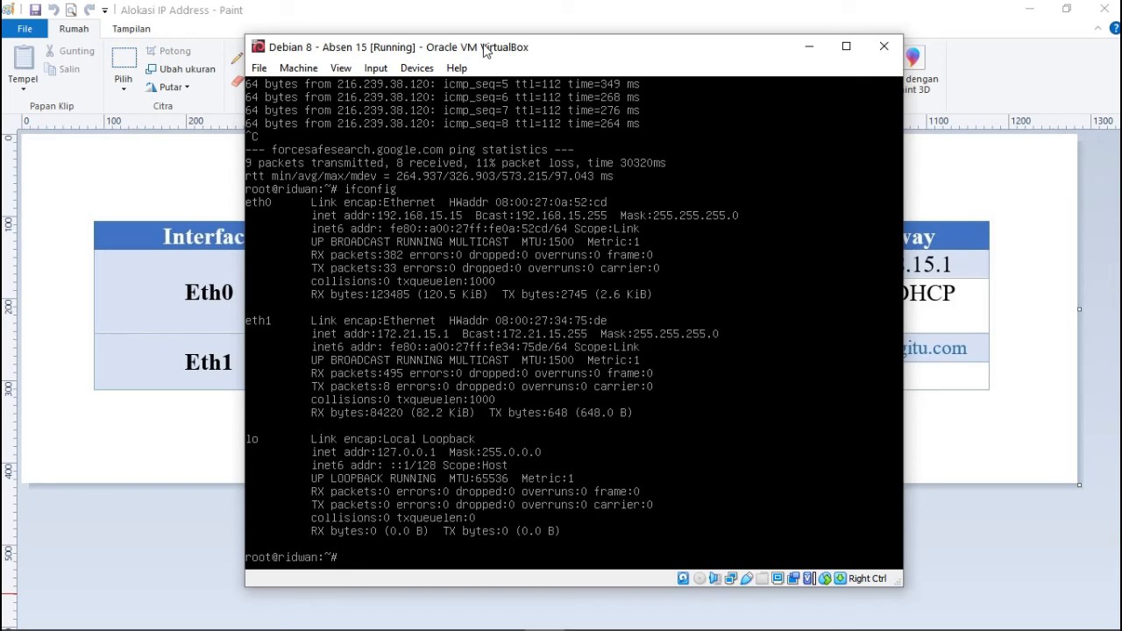
pyautogui.write('ping 8.8.8.8')
pyautogui.press('Return')
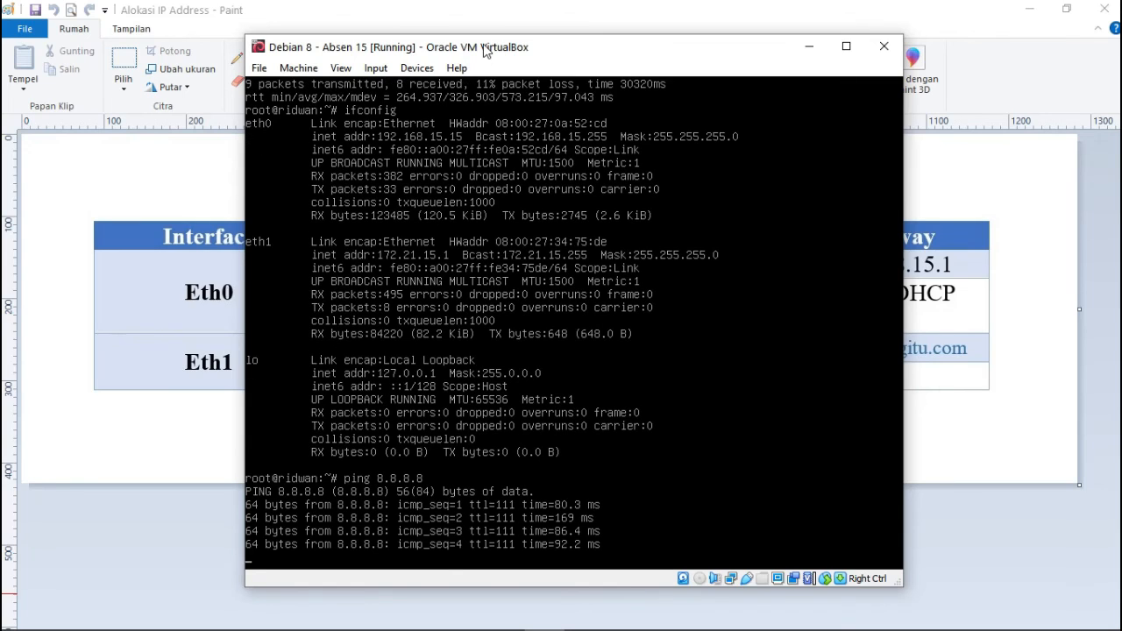
pyautogui.hotkey('ctrl', 'c')
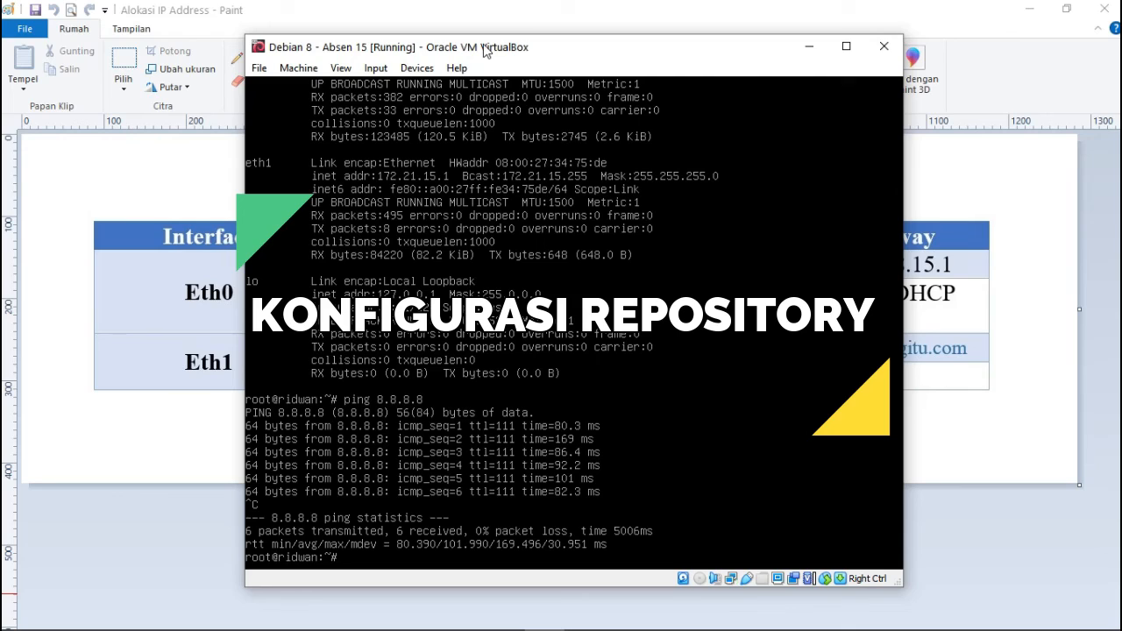
# Clear the screen and open /etc/apt/sources.list in nano.
pyautogui.write('clear')
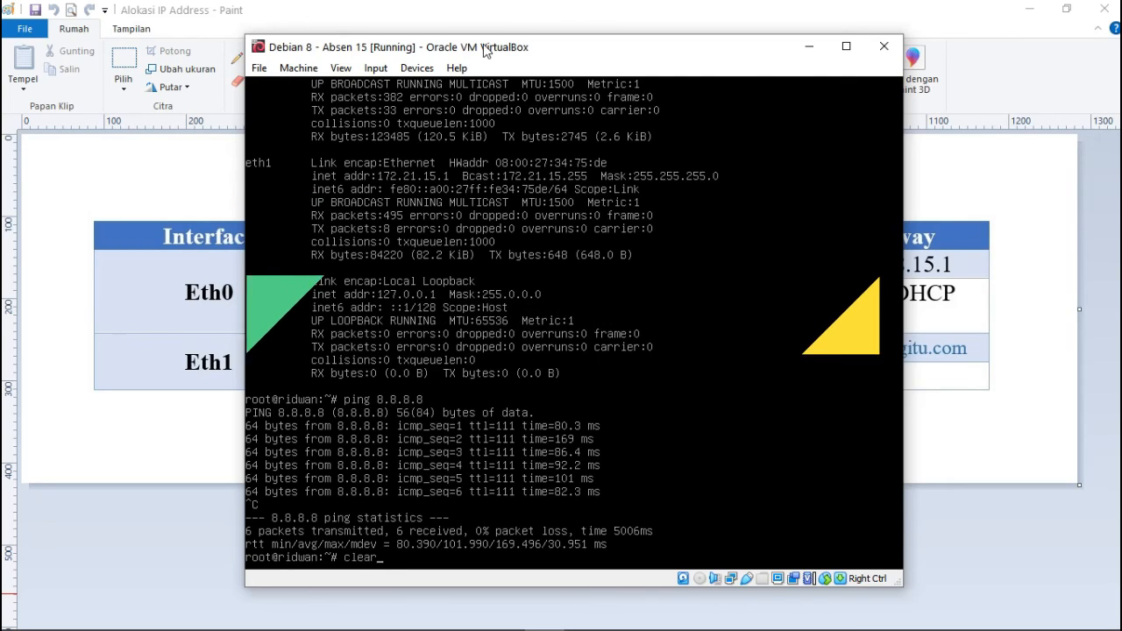
pyautogui.press('Return')
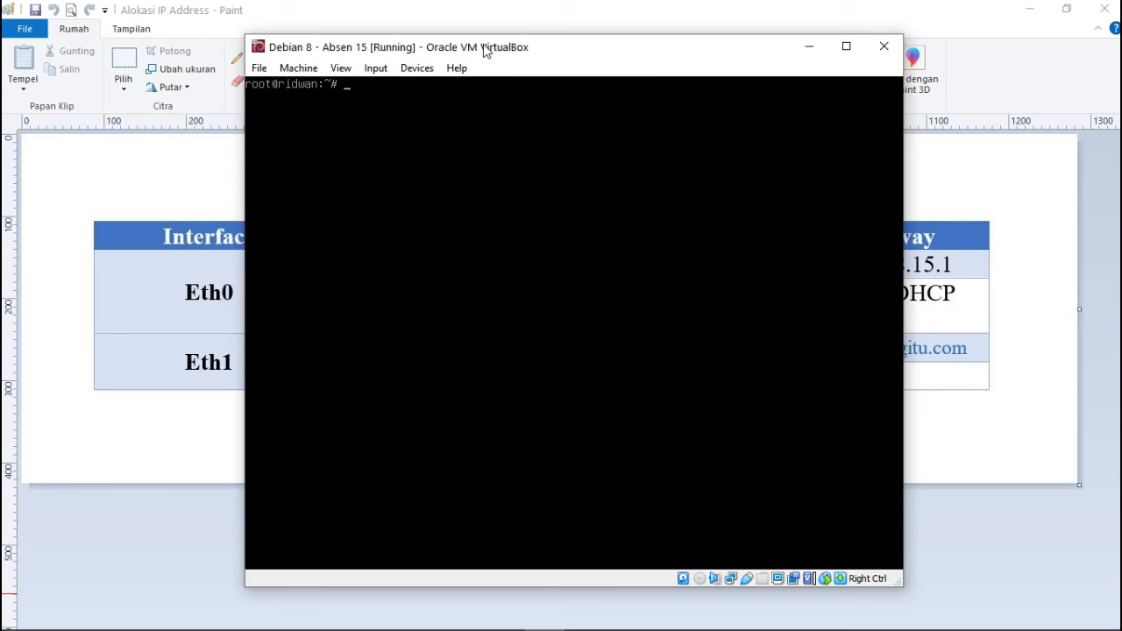
pyautogui.write('nano /etc/apt/s')
pyautogui.press('Tab')
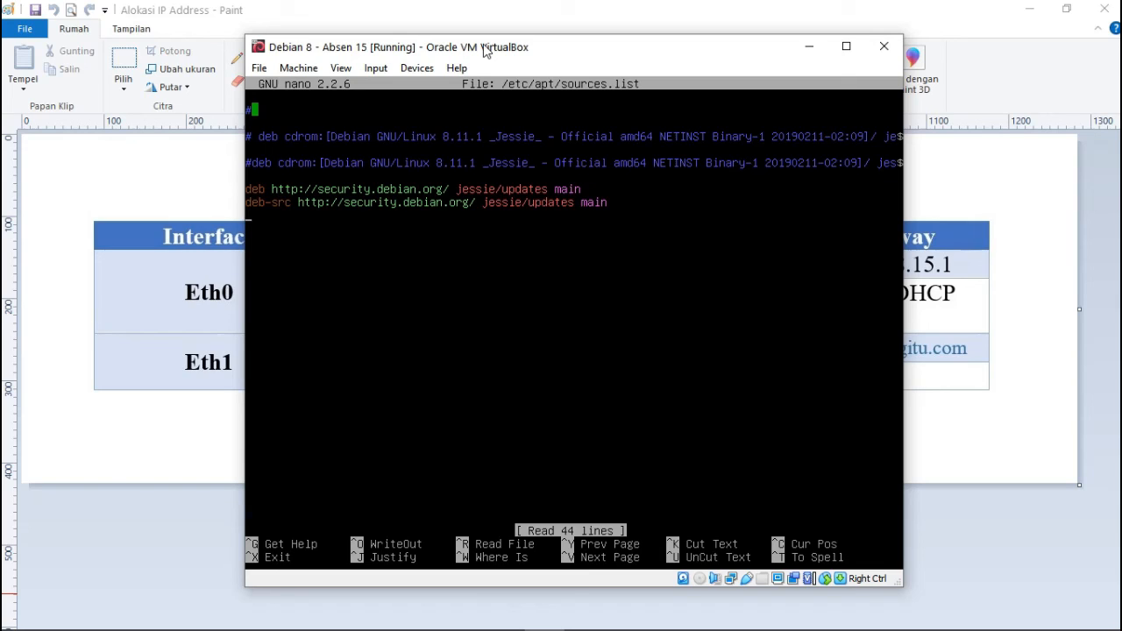
pyautogui.write('deb http://kambin')
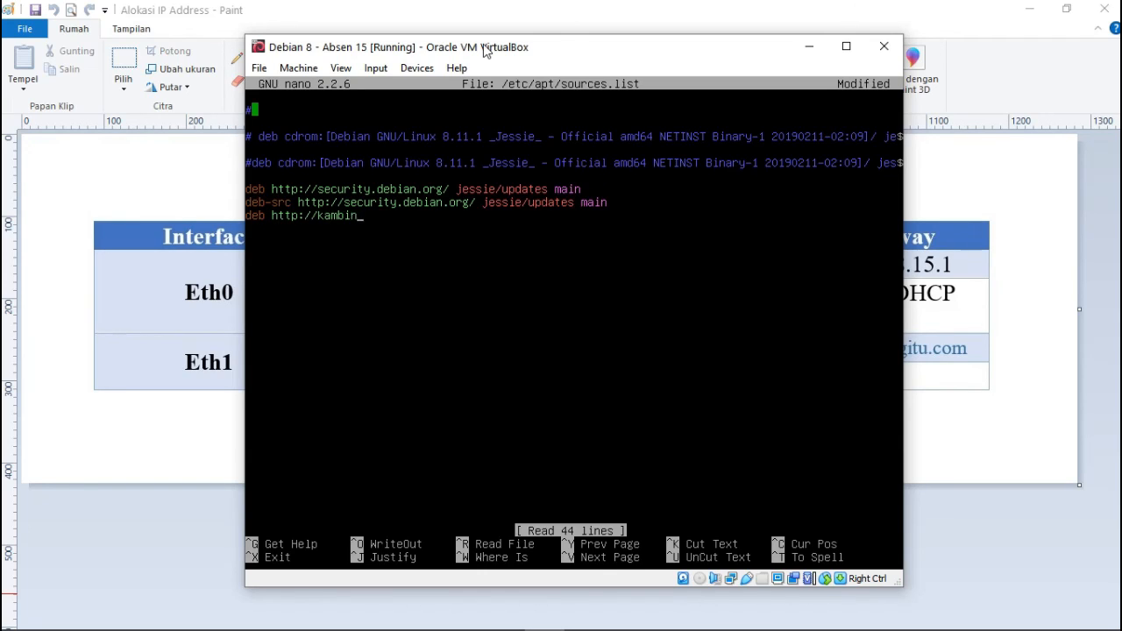
pyautogui.write('g.ui.ac.')
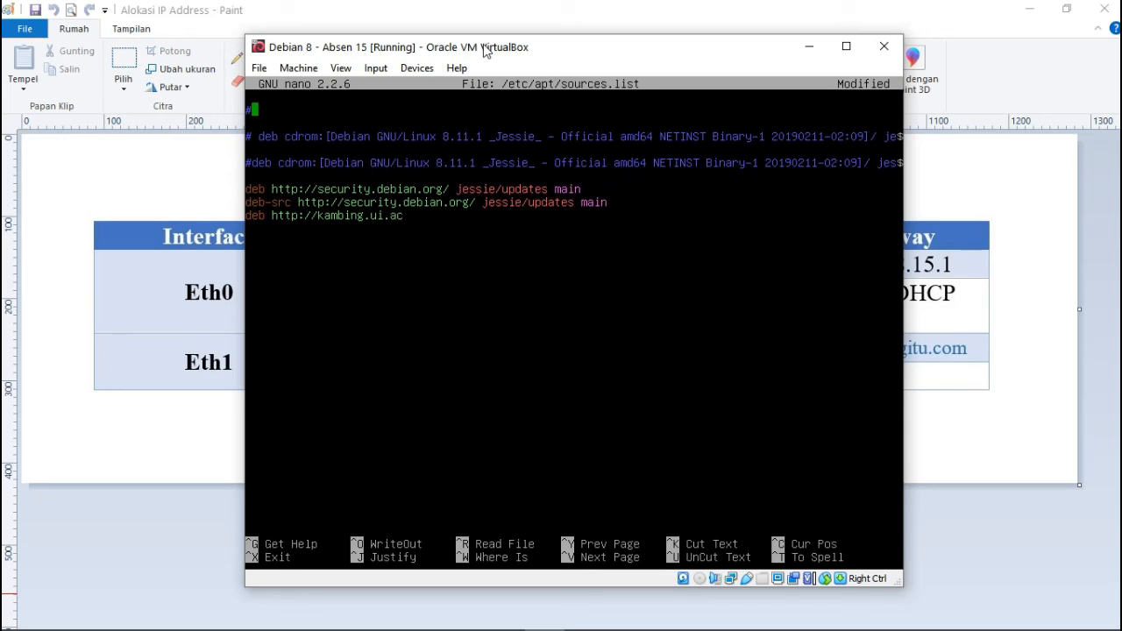
pyautogui.write('id')
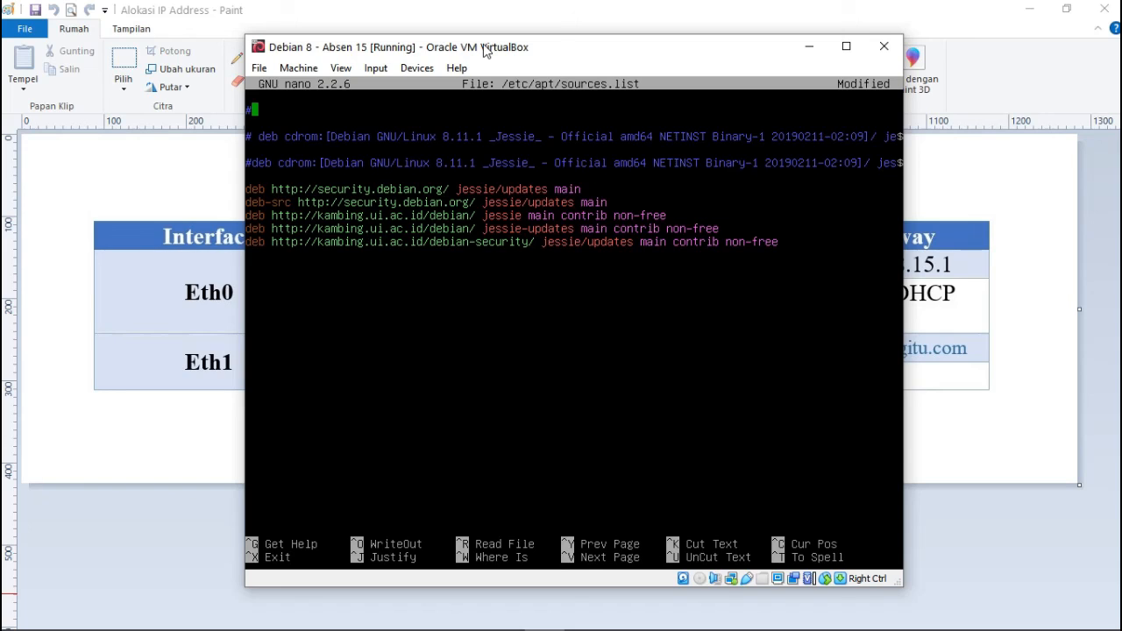
pyautogui.hotkey('ctrl', 'c')
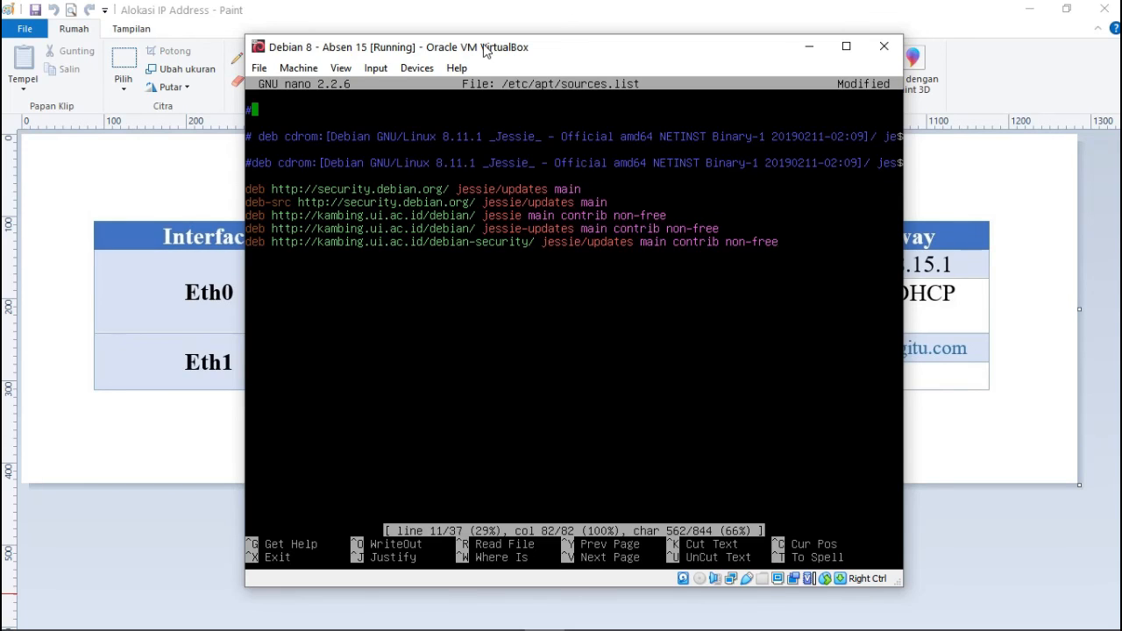
pyautogui.hotkey('ctrl', 'x')
pyautogui.press('y')
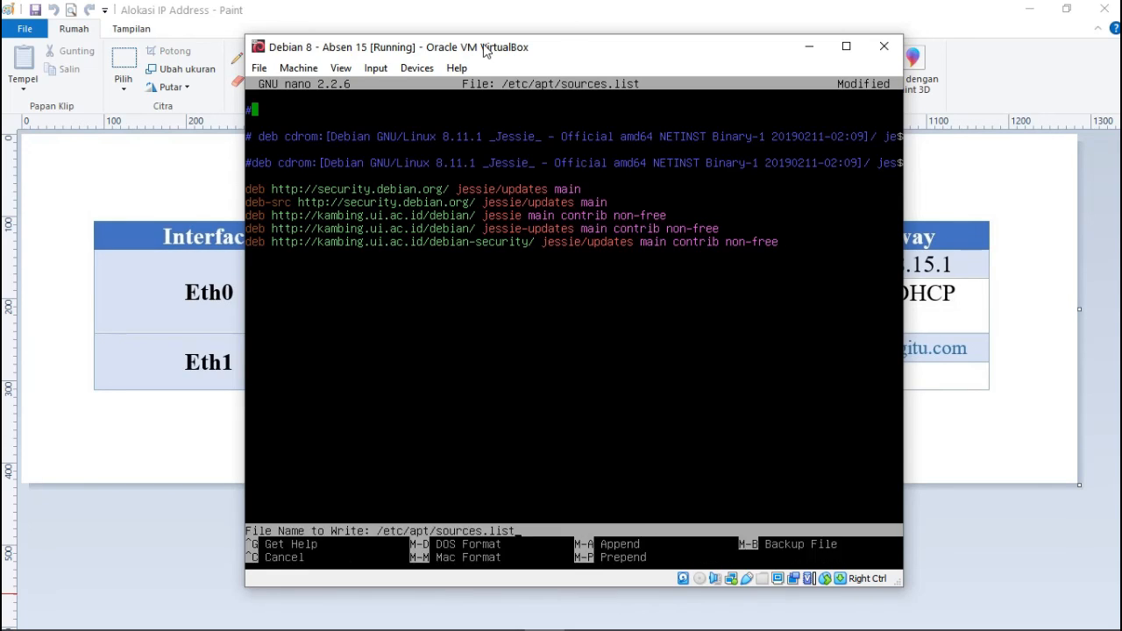
pyautogui.press('Return')
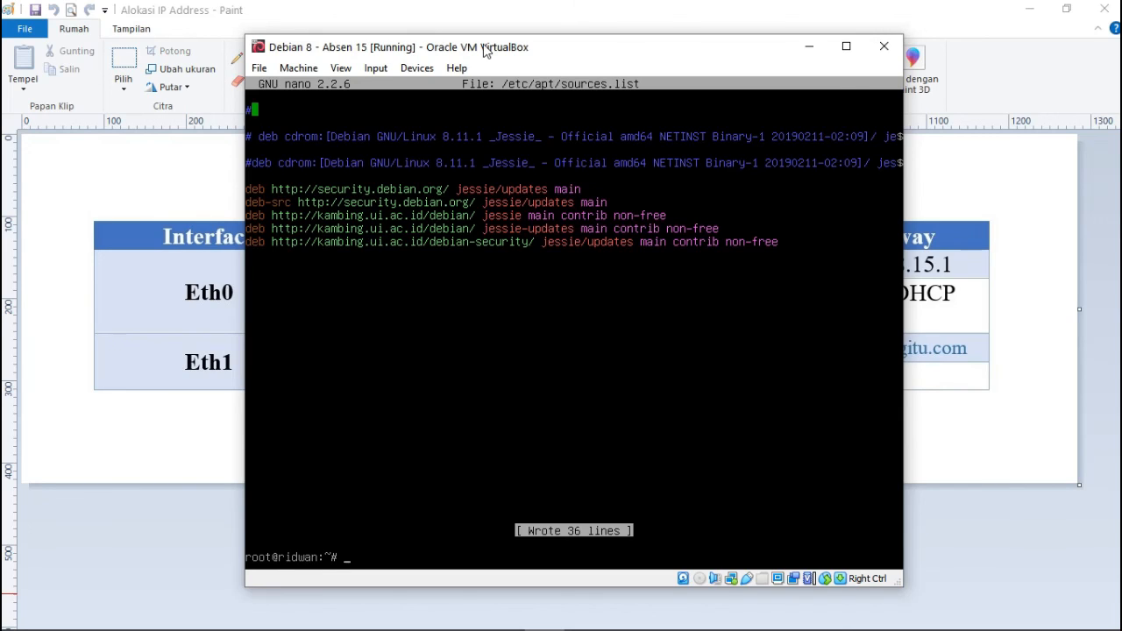
# Ping 8.8.8.8 from the VM and stop after four replies with no packet loss.
pyautogui.write('a')
pyautogui.press('BackSpace')
pyautogui.write('ping 8.8.8.8')
pyautogui.press('Return')
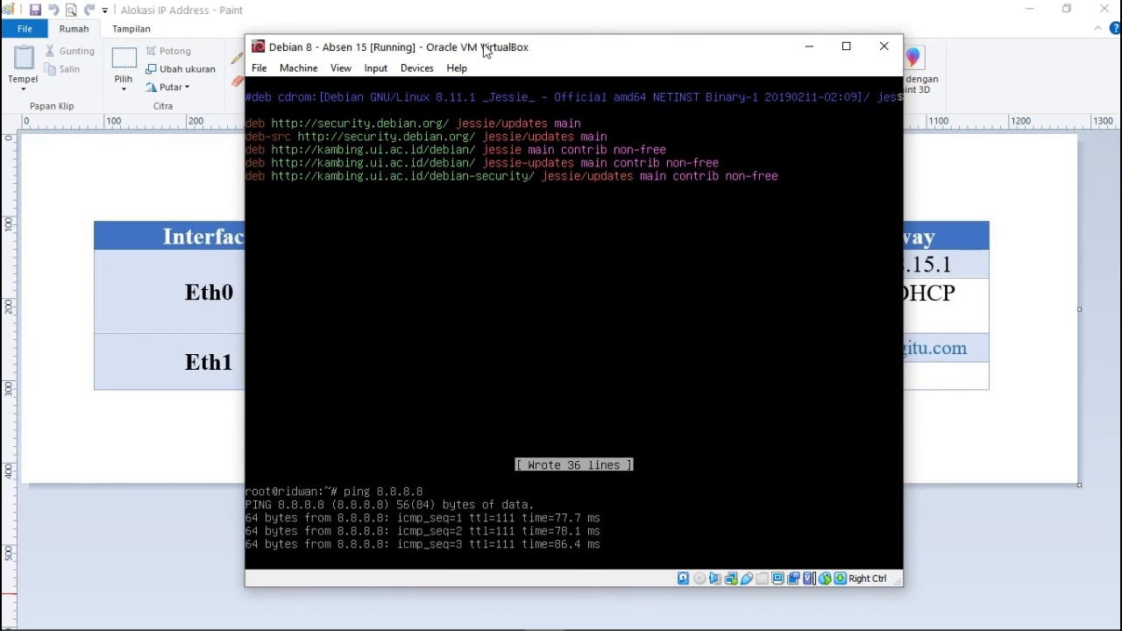
pyautogui.hotkey('ctrl', 'c')
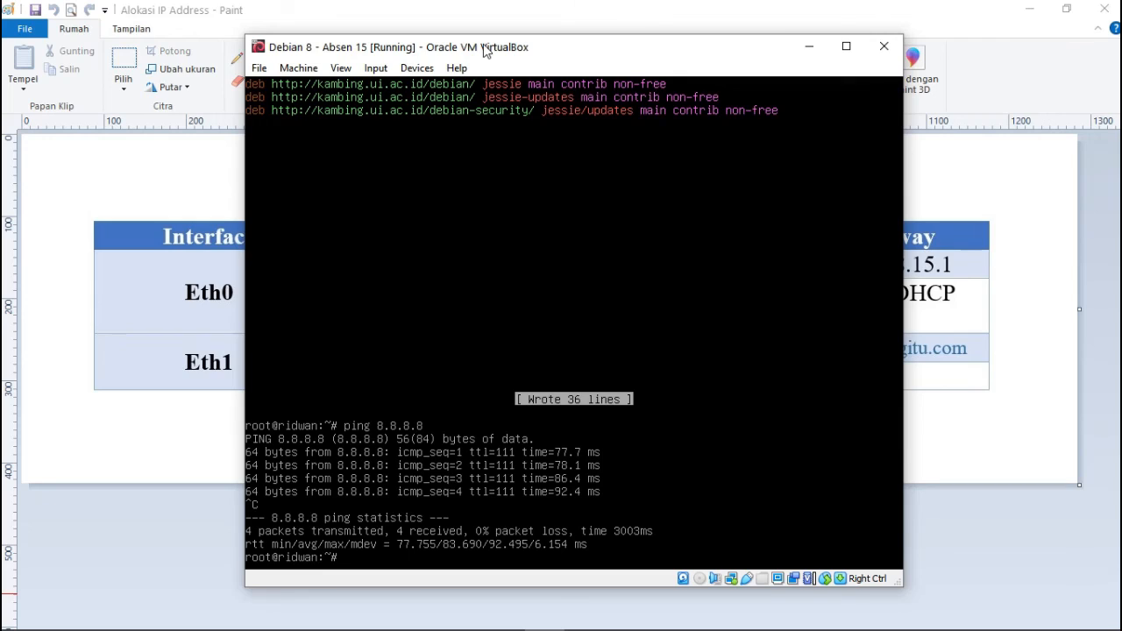
# Run apt-get update to refresh package lists from kambing.ui.ac.id.
pyautogui.write('apt-get update')
pyautogui.press('Return')
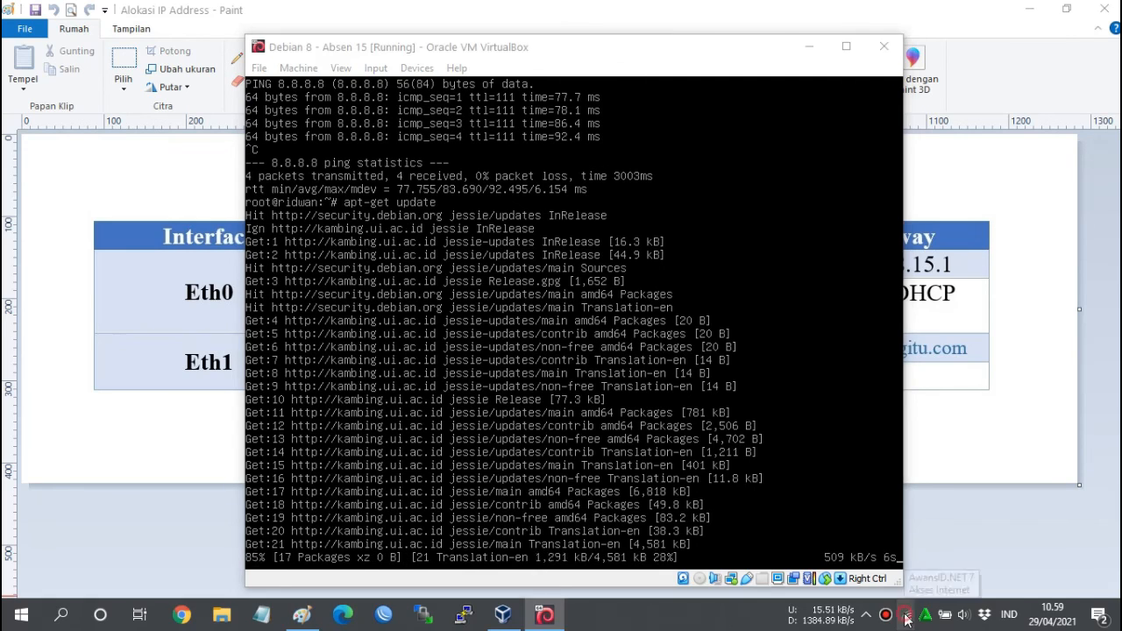
pyautogui.click(952, 616)
pyautogui.click(637, 52)
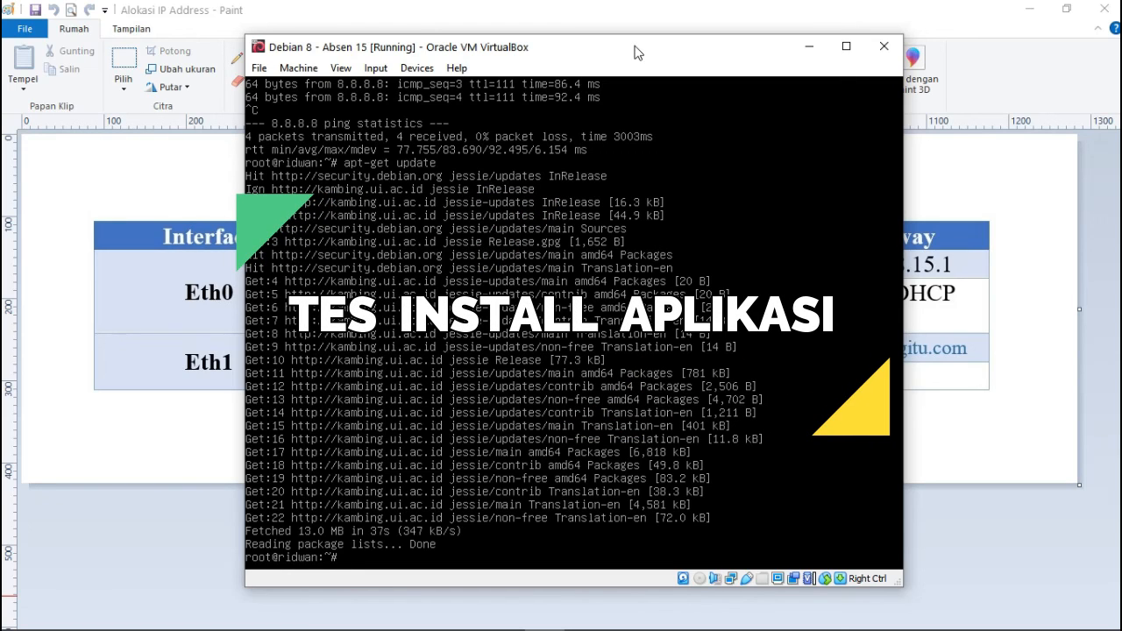
# Install mc and its unzip dependency with apt-get install mc, then launch mc.
pyautogui.write('apt-get inta')
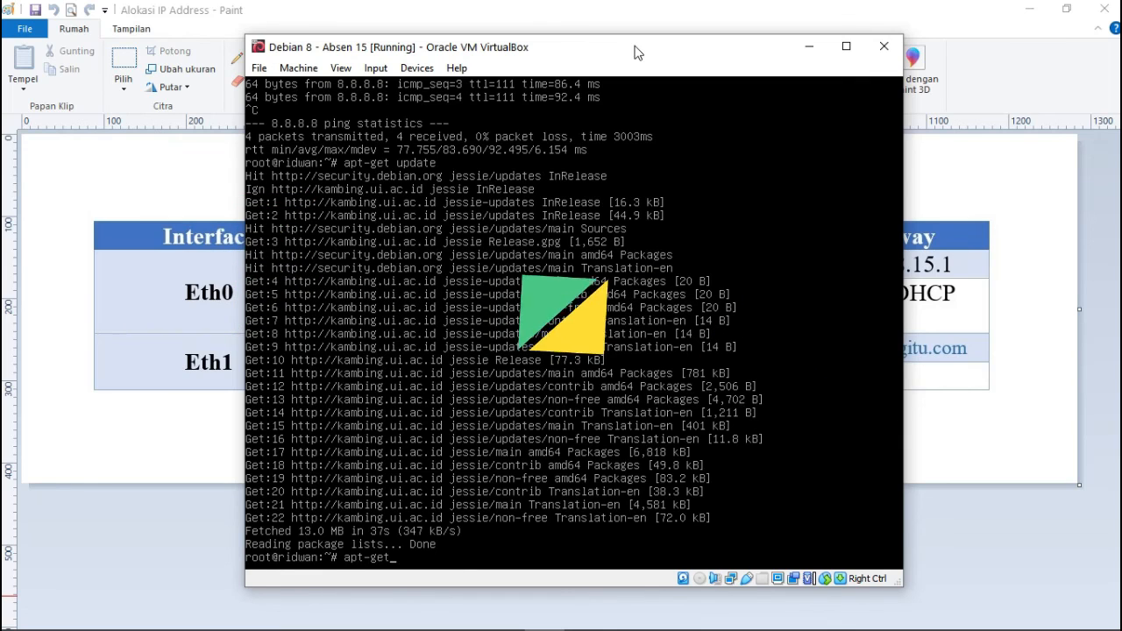
pyautogui.press('BackSpace')
pyautogui.press('BackSpace')
pyautogui.write('stall mc')
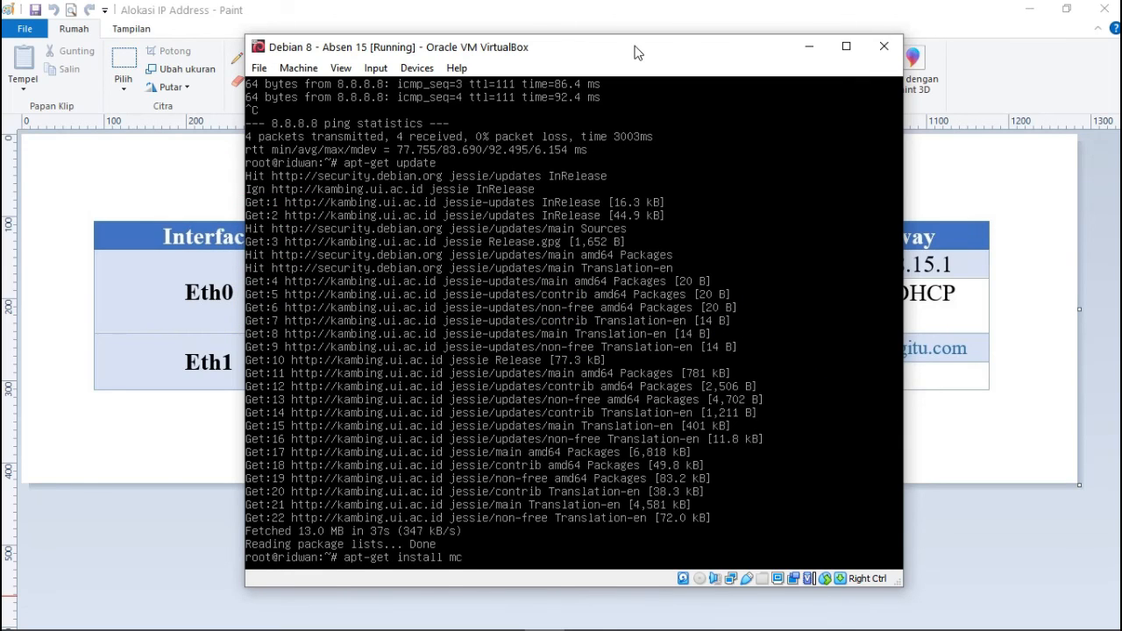
pyautogui.press('Return')
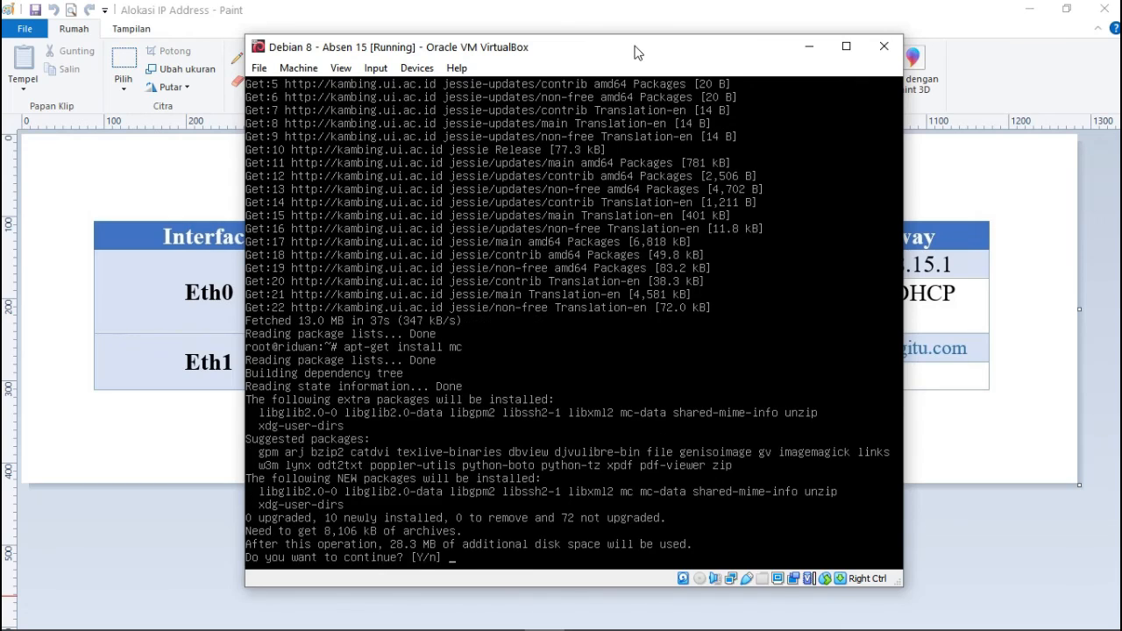
pyautogui.write('y')
pyautogui.press('Return')
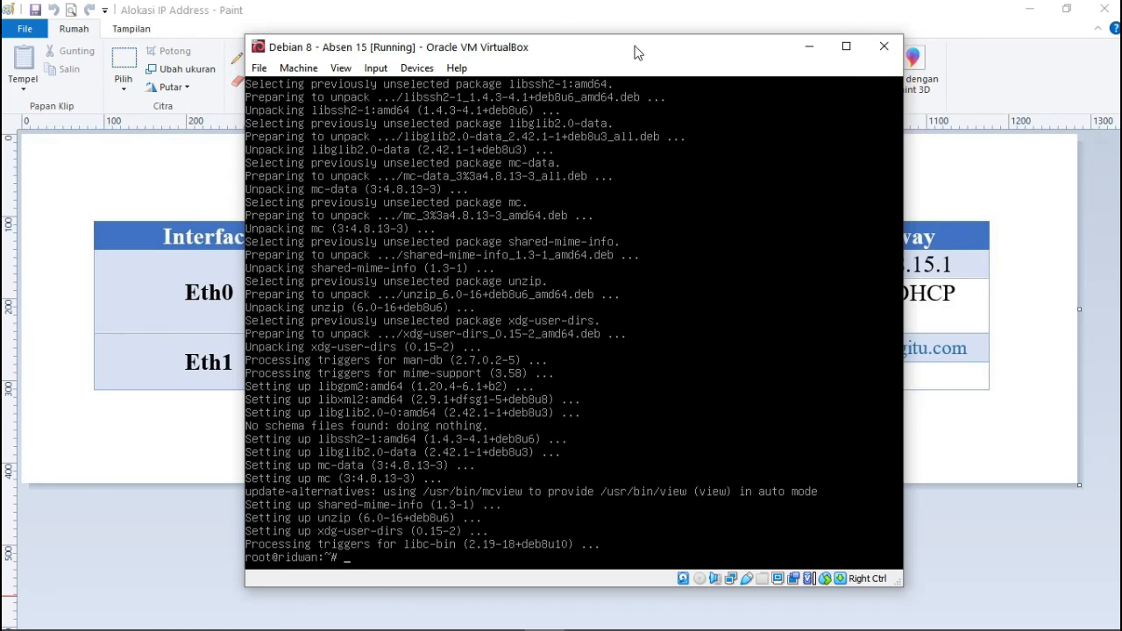
pyautogui.write('mc')
pyautogui.press('Return')
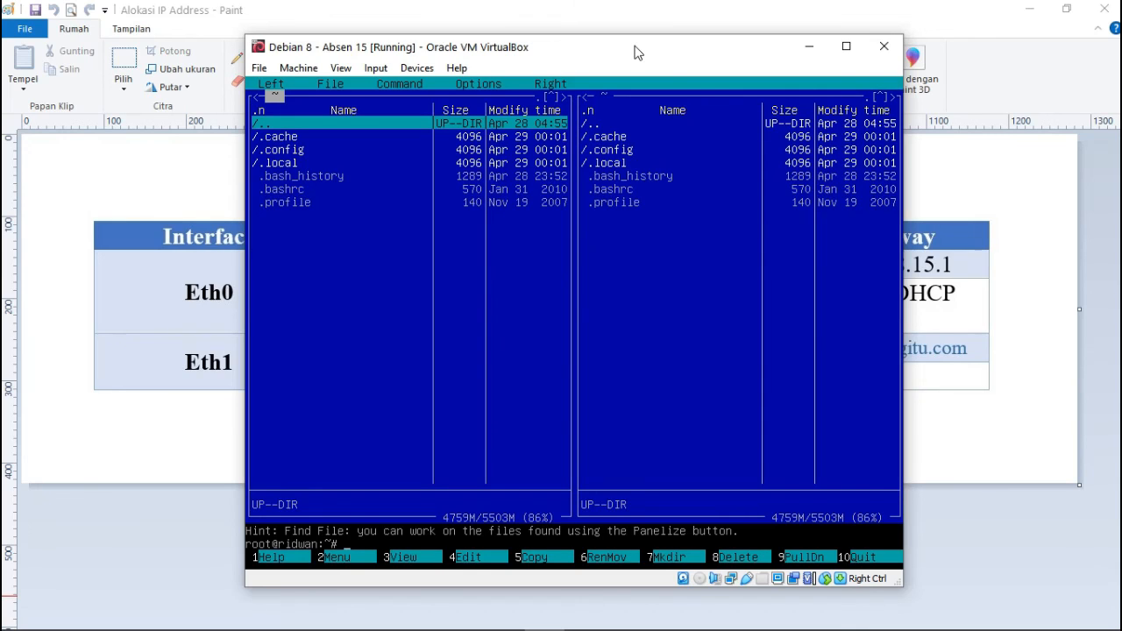
pyautogui.press('Return')
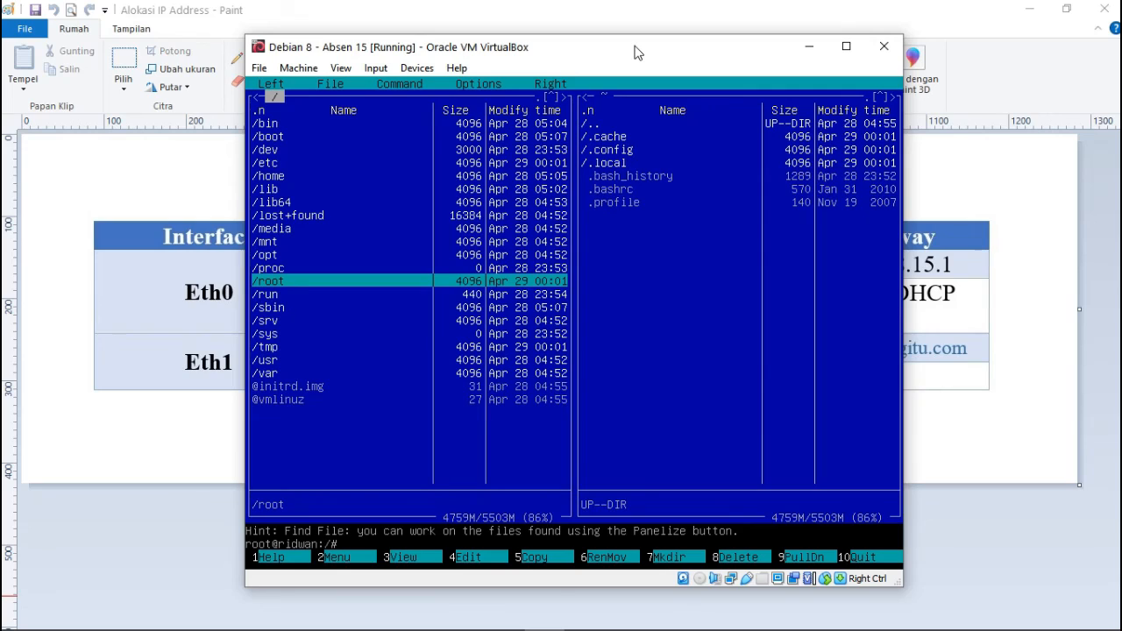
pyautogui.press('Up')
pyautogui.press('Up')
pyautogui.press('Up')
pyautogui.press('Up')
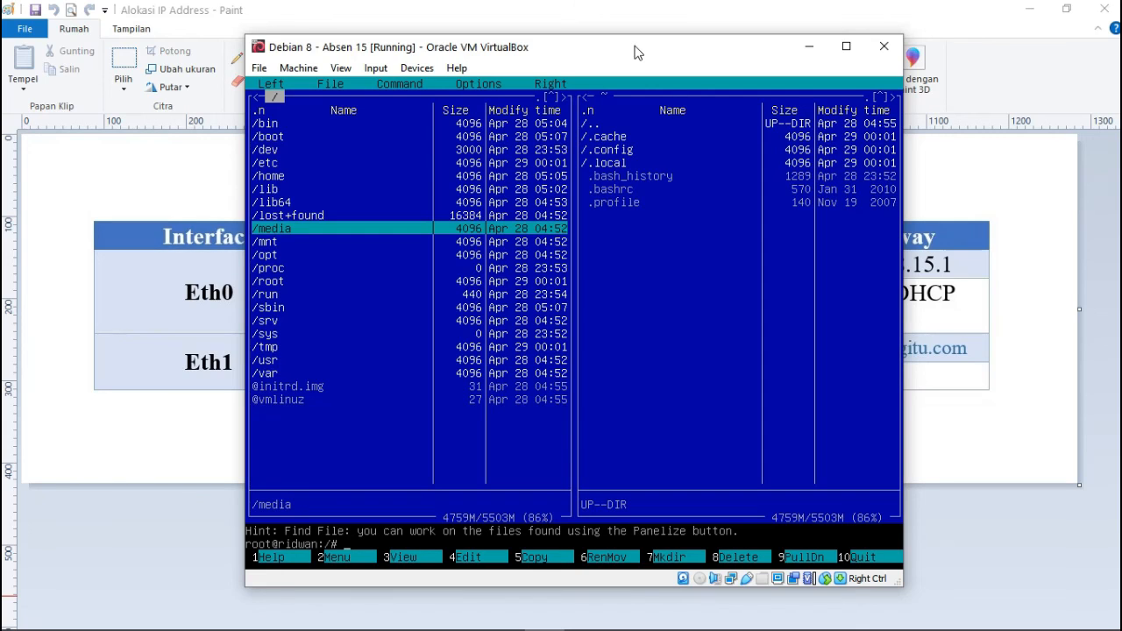
pyautogui.press('Up')
pyautogui.press('Up')
pyautogui.press('Up')
pyautogui.press('Up')
pyautogui.press('Up')
pyautogui.press('Return')
pyautogui.press('Down')
pyautogui.press('Down')
pyautogui.press('Down')
pyautogui.press('Down')
pyautogui.press('Down')
pyautogui.press('Down')
pyautogui.press('Down')
pyautogui.press('Down')
pyautogui.press('Down')
pyautogui.press('Down')
pyautogui.press('Down')
pyautogui.press('Down')
pyautogui.press('Down')
pyautogui.press('Down')
pyautogui.press('Down')
pyautogui.press('Down')
pyautogui.press('Down')
pyautogui.press('Down')
pyautogui.press('Down')
pyautogui.press('Down')
pyautogui.press('Down')
pyautogui.press('Down')
pyautogui.press('Down')
pyautogui.press('Down')
pyautogui.press('Down')
pyautogui.press('Down')
pyautogui.press('Down')
pyautogui.press('Down')
pyautogui.press('Down')
pyautogui.press('Down')
pyautogui.press('Down')
pyautogui.press('Down')
pyautogui.press('Down')
pyautogui.press('Down')
pyautogui.press('Down')
pyautogui.press('Down')
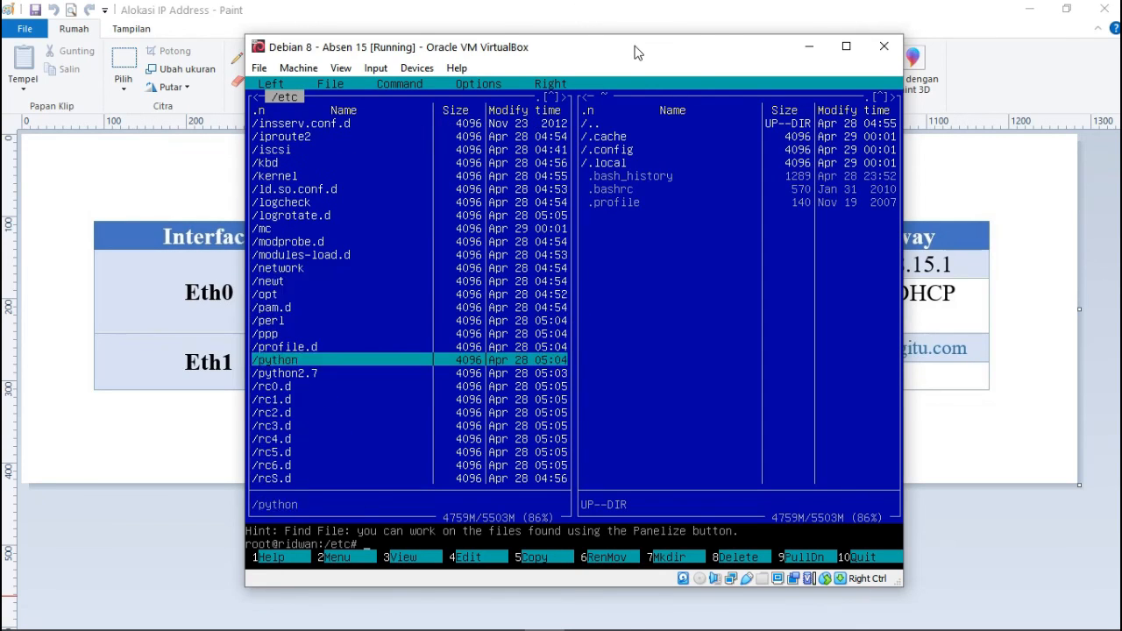
pyautogui.press('Up')
pyautogui.press('Up')
pyautogui.press('Up')
pyautogui.press('Up')
pyautogui.press('Up')
pyautogui.press('Up')
pyautogui.press('Return')
pyautogui.press('Down')
pyautogui.press('Down')
pyautogui.press('Down')
pyautogui.press('Down')
pyautogui.press('Down')
pyautogui.press('Down')
pyautogui.press('Down')
pyautogui.press('Up')
pyautogui.press('Up')
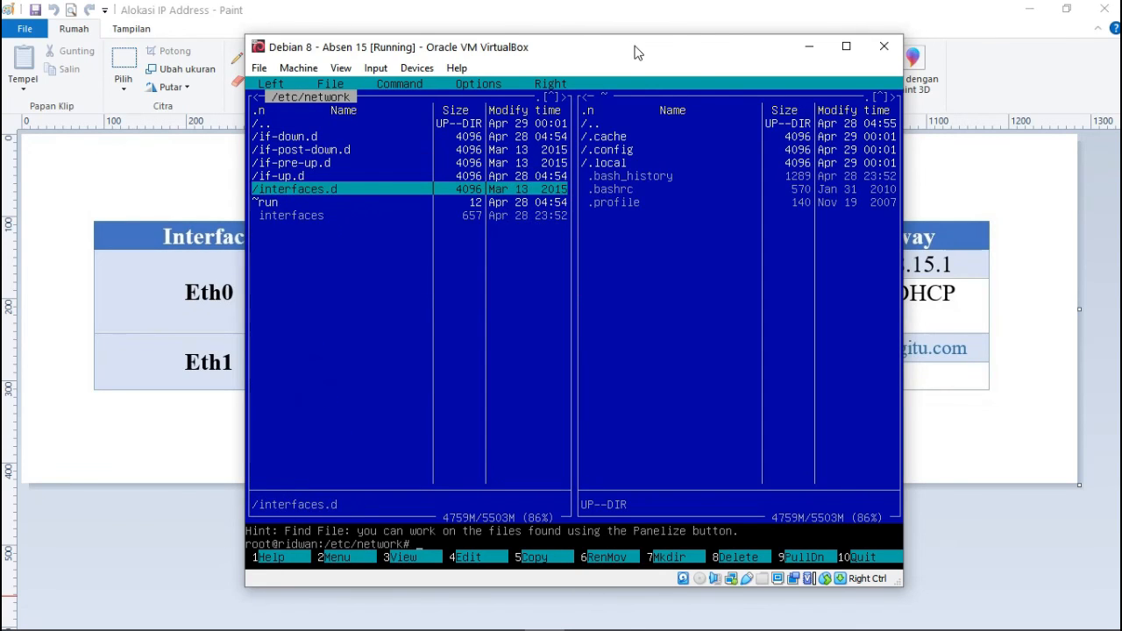
pyautogui.press('Down')
pyautogui.press('Down')
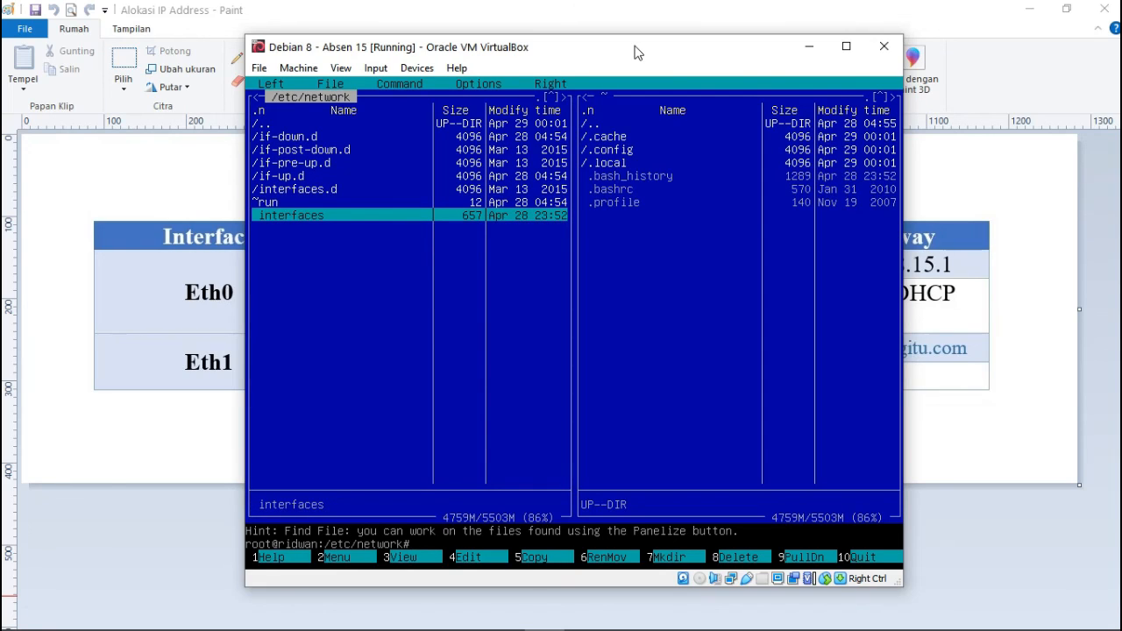
pyautogui.press('F10')
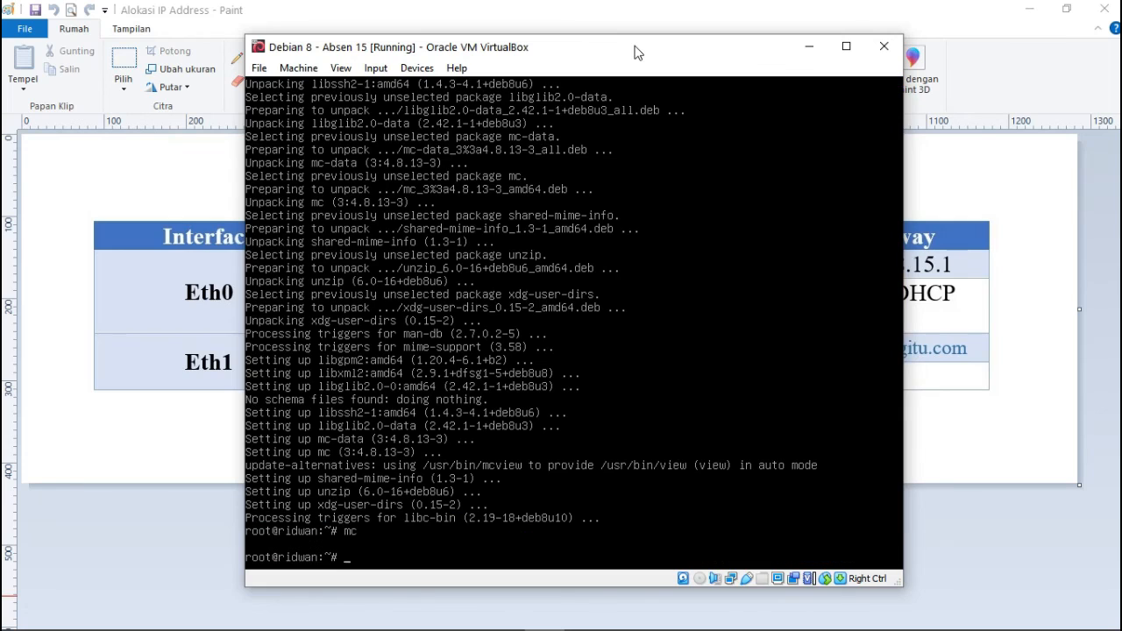